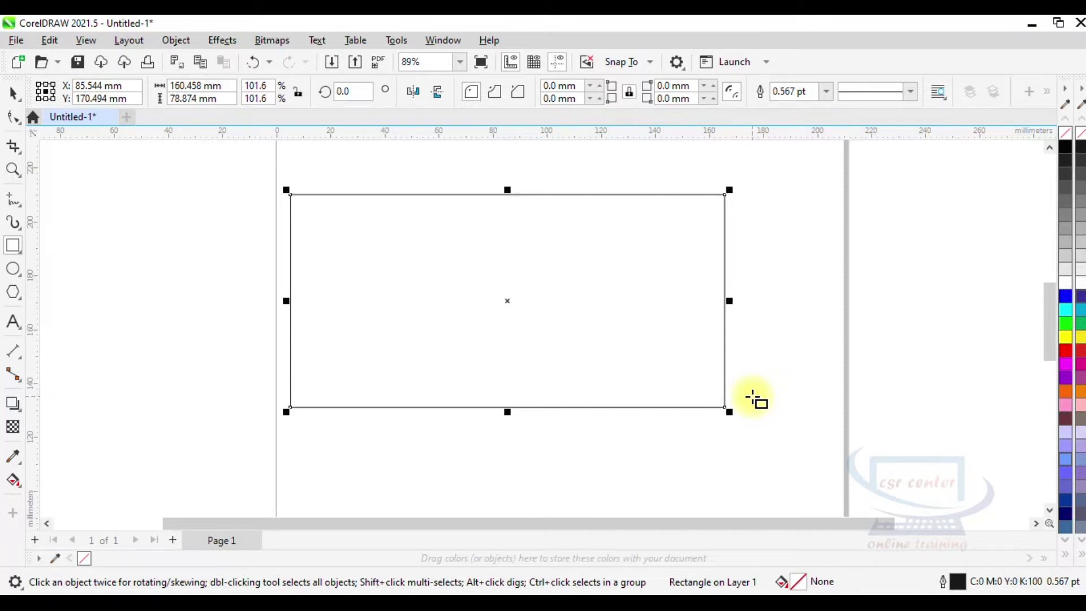
# Apply a 2 by 2 mesh fill to the rectangle and colour its upper-left cell green (#00FF00)
pyautogui.click(21, 492)
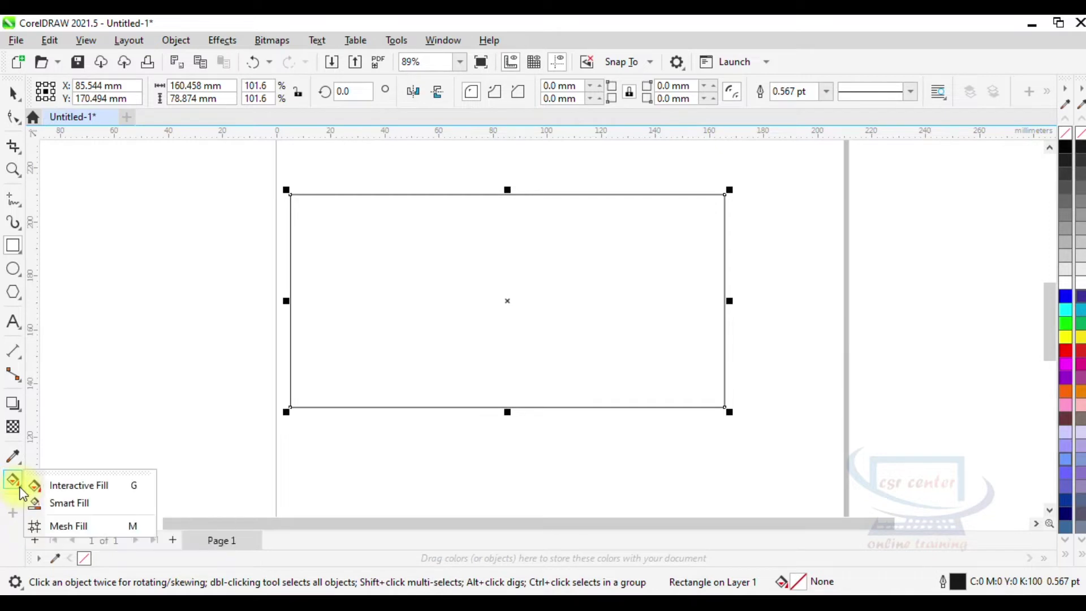
pyautogui.click(64, 527)
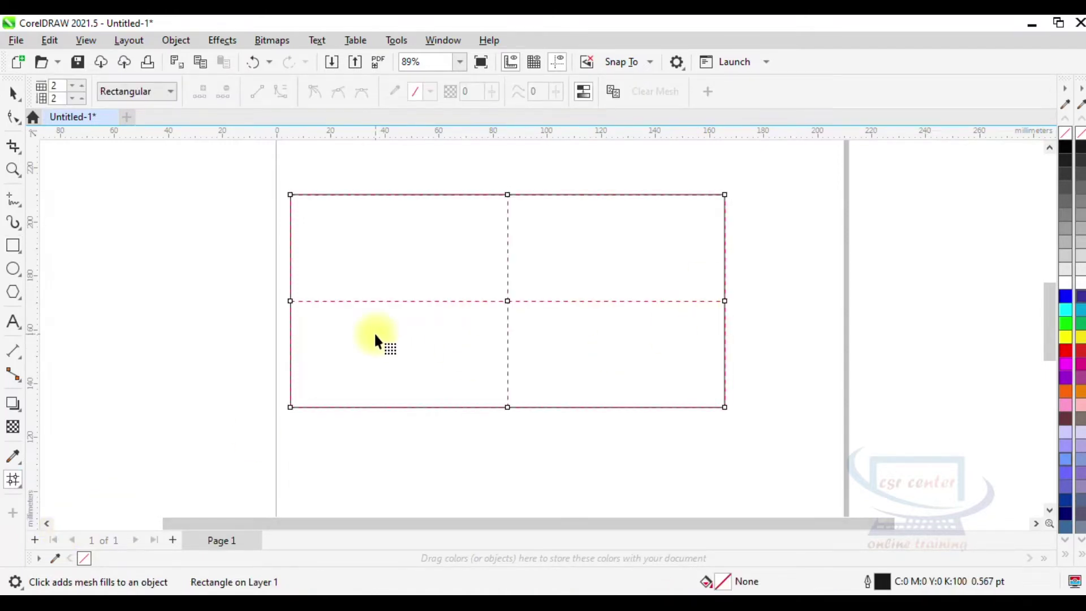
pyautogui.scroll(1, 408, 303)
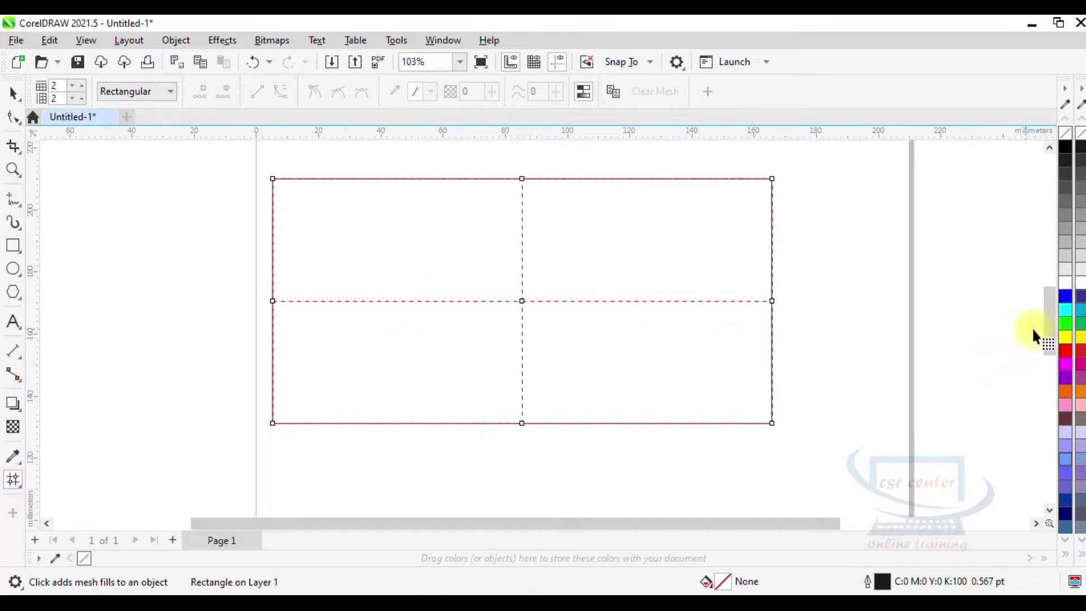
pyautogui.moveTo(1049, 329); pyautogui.dragTo(1051, 318)
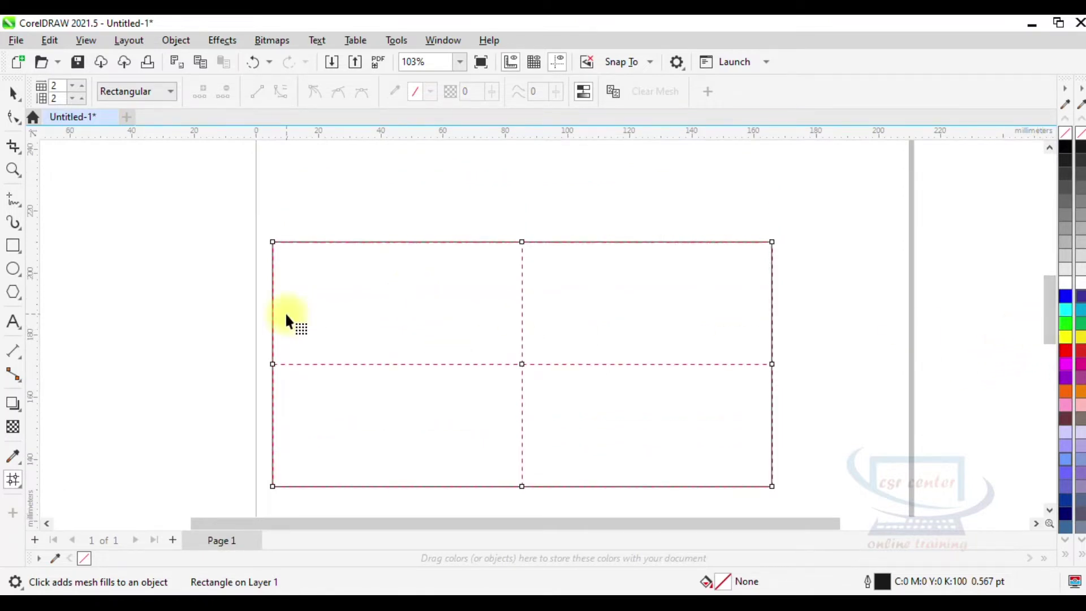
pyautogui.click(322, 269)
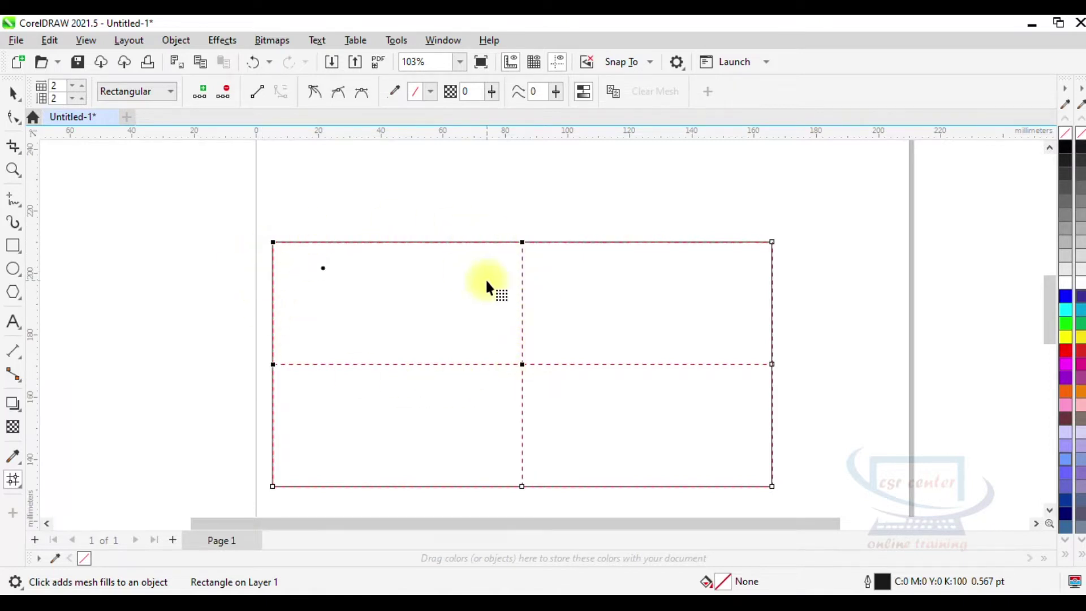
pyautogui.click(1072, 326)
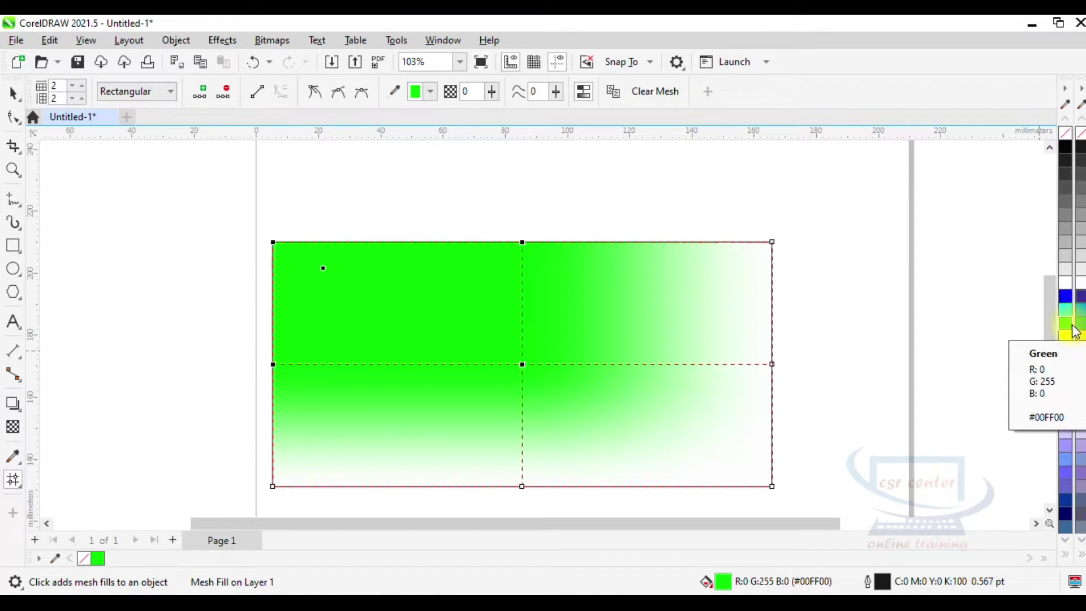
# Colour the mesh's upper-right cell red, the lower-right cell yellow and the lower-left cell blue (#0000FF)
pyautogui.click(652, 291)
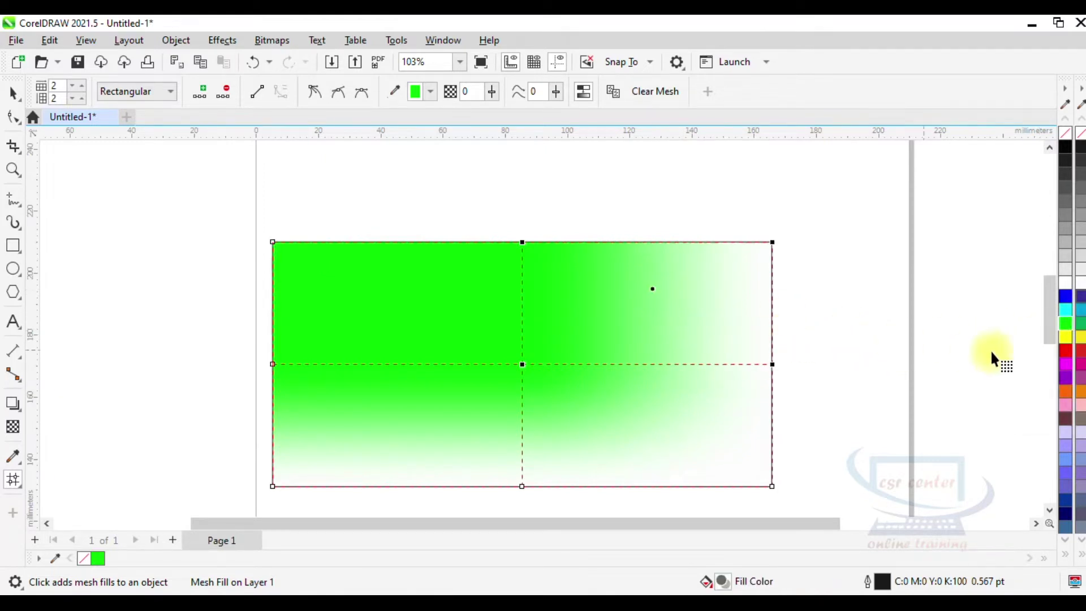
pyautogui.click(1077, 352)
pyautogui.click(646, 447)
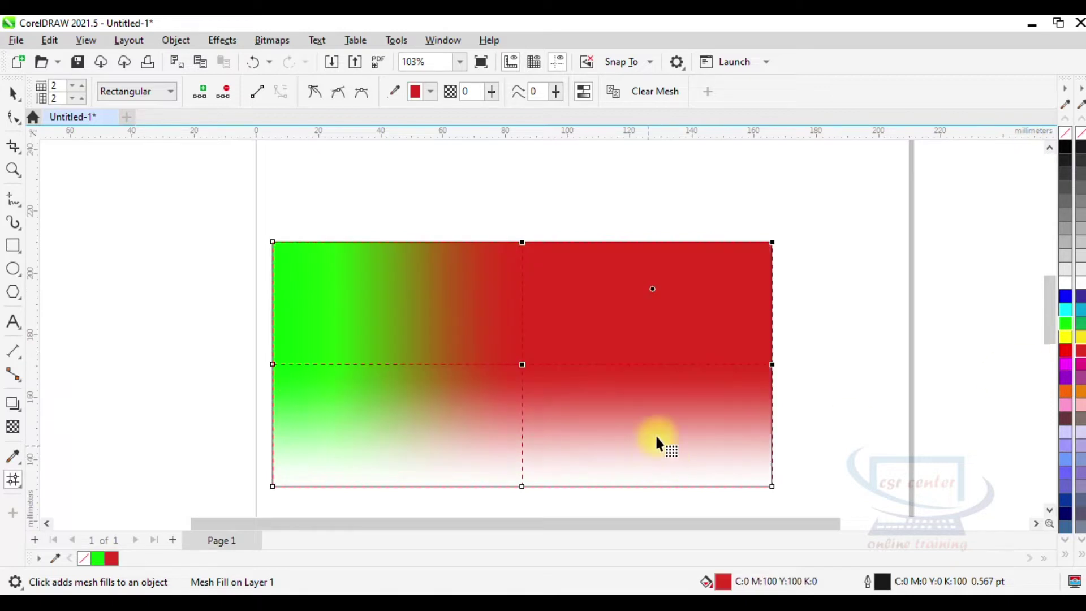
pyautogui.click(1065, 337)
pyautogui.click(412, 413)
pyautogui.click(1065, 295)
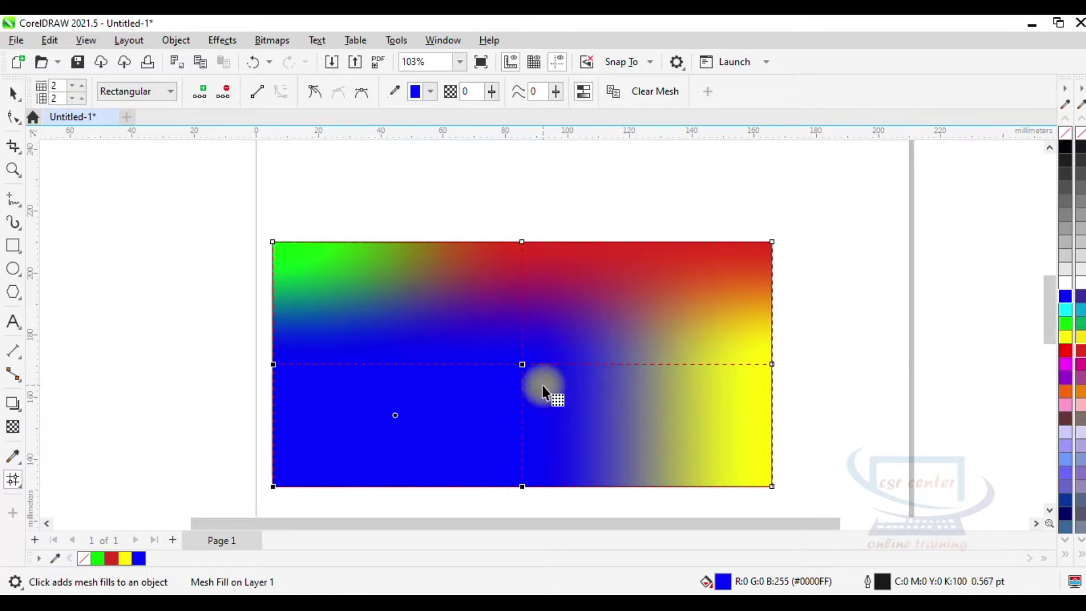
pyautogui.moveTo(522, 365)
pyautogui.mouseDown()
pyautogui.moveTo(522, 405)
pyautogui.moveTo(524, 318)
pyautogui.moveTo(521, 402)
pyautogui.moveTo(524, 362)
pyautogui.mouseUp()
pyautogui.scroll(-2, 521, 405)
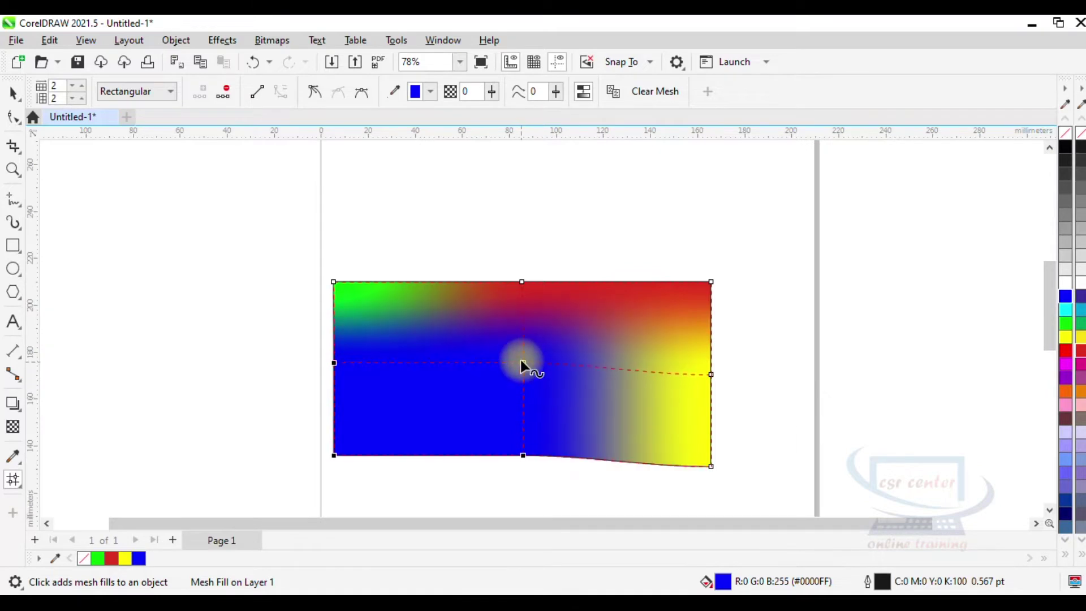
pyautogui.hotkey('ctrl', 'z')
# Add a vertical mesh line through the middle of the rectangle's left half
pyautogui.scroll(5, 496, 367)
pyautogui.scroll(1, 341, 382)
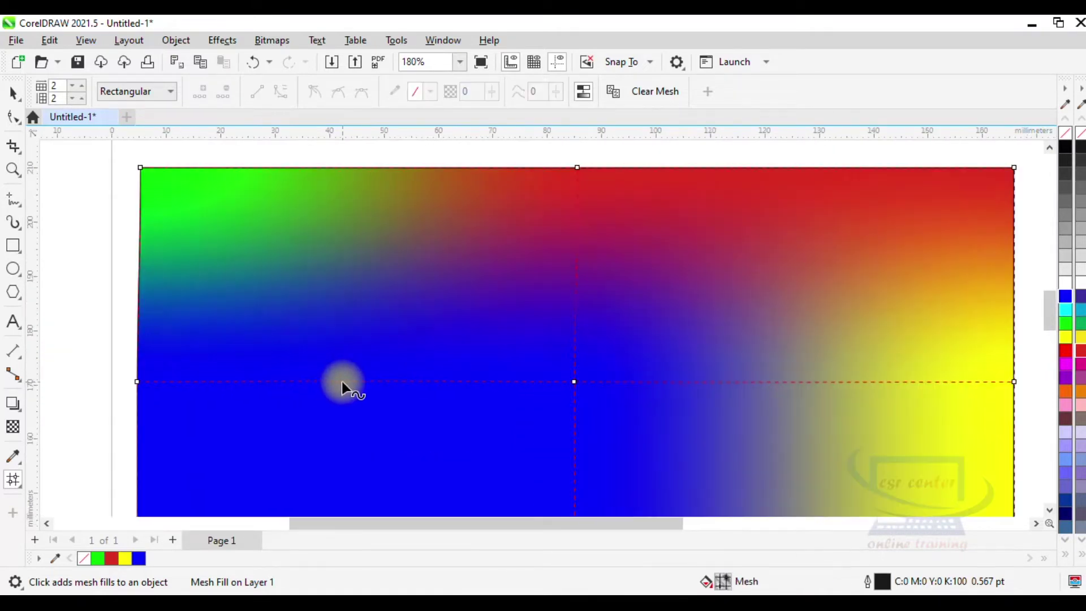
pyautogui.doubleClick(341, 382)
pyautogui.moveTo(1049, 311); pyautogui.dragTo(1048, 324)
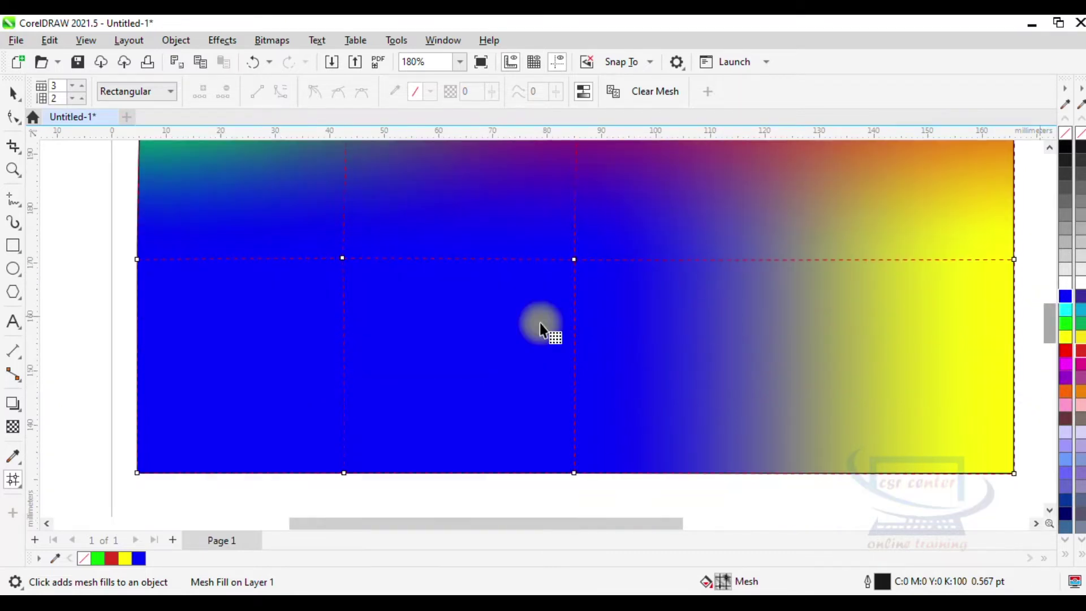
# Colour the mesh's upper-left cell green and the cell beside it in the upper row yellow
pyautogui.scroll(-2, 367, 232)
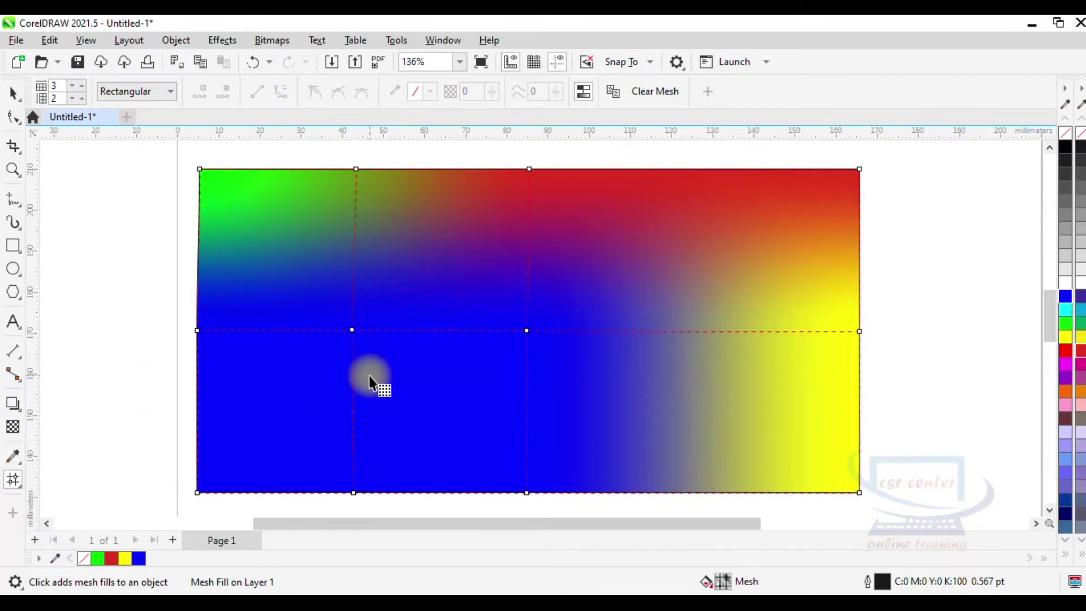
pyautogui.click(288, 272)
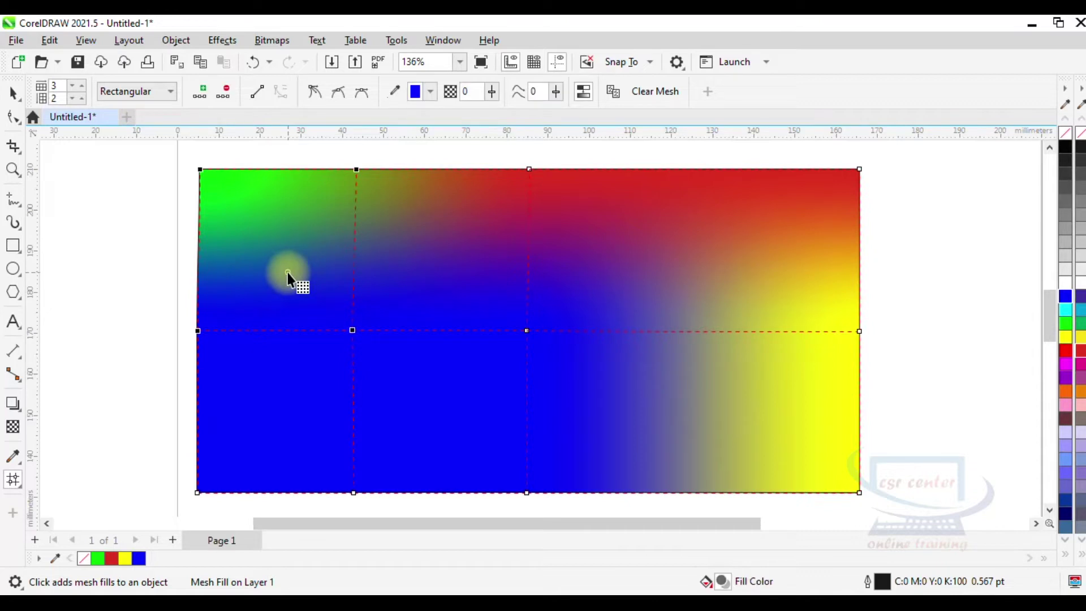
pyautogui.click(1073, 323)
pyautogui.click(425, 267)
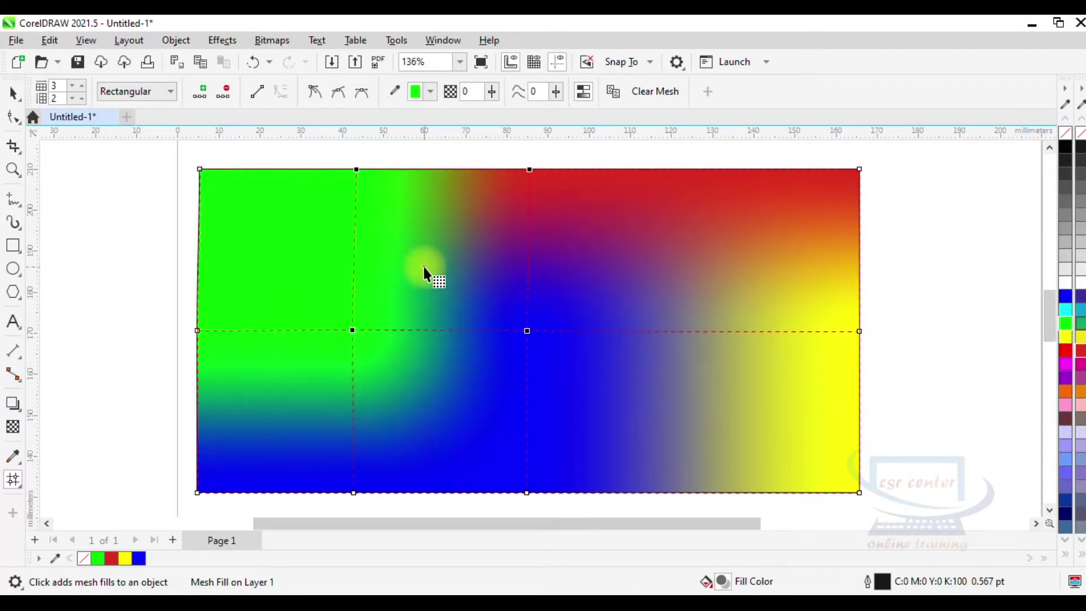
pyautogui.click(1066, 338)
# Colour the second cell of the lower mesh row magenta and the lower-left cell pink
pyautogui.click(441, 398)
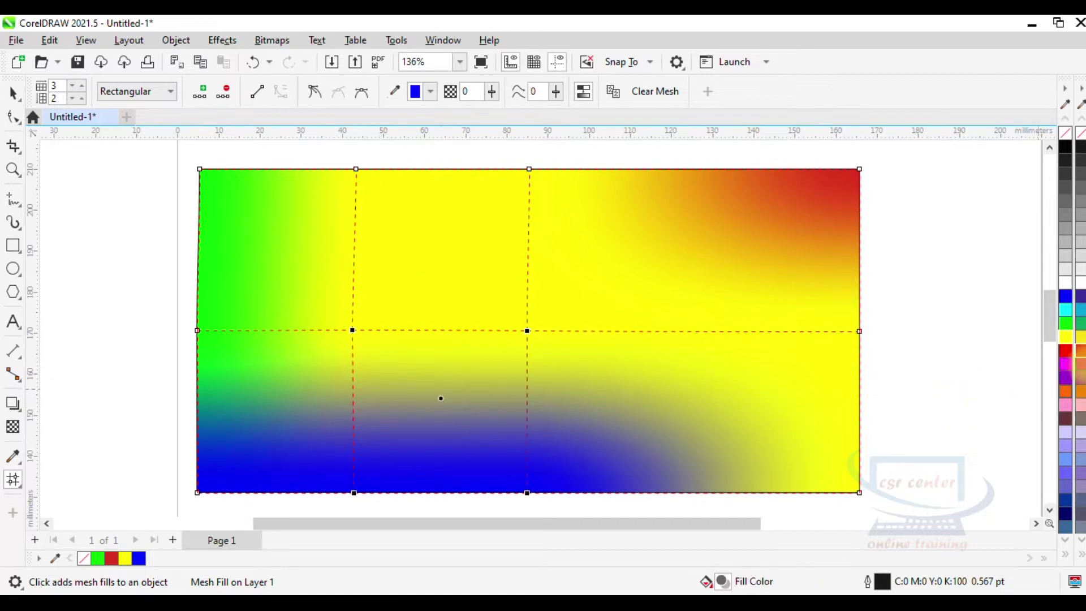
pyautogui.click(1066, 365)
pyautogui.click(257, 403)
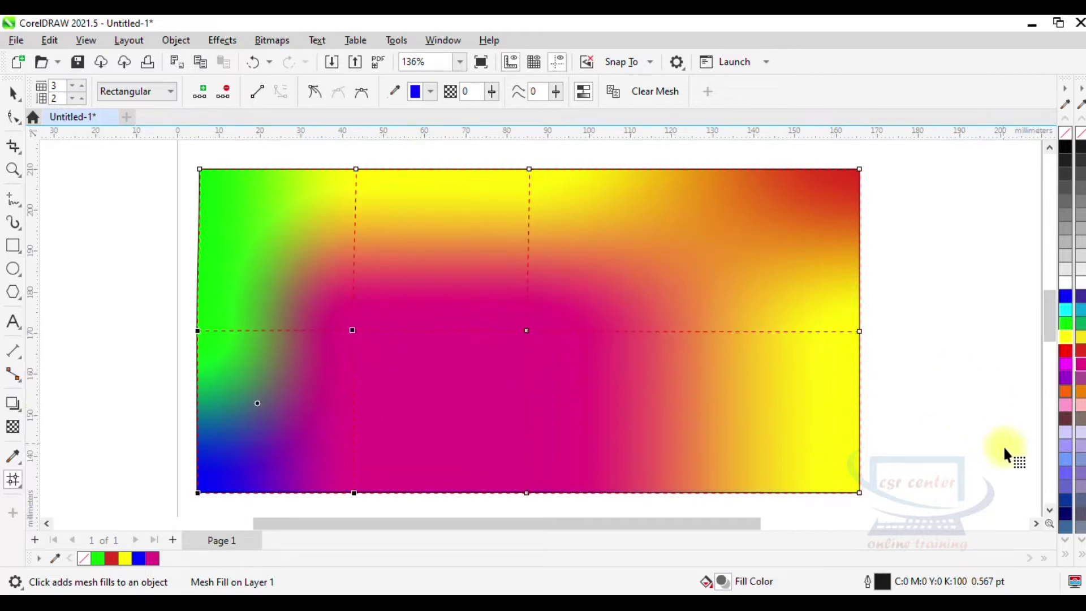
pyautogui.click(1065, 405)
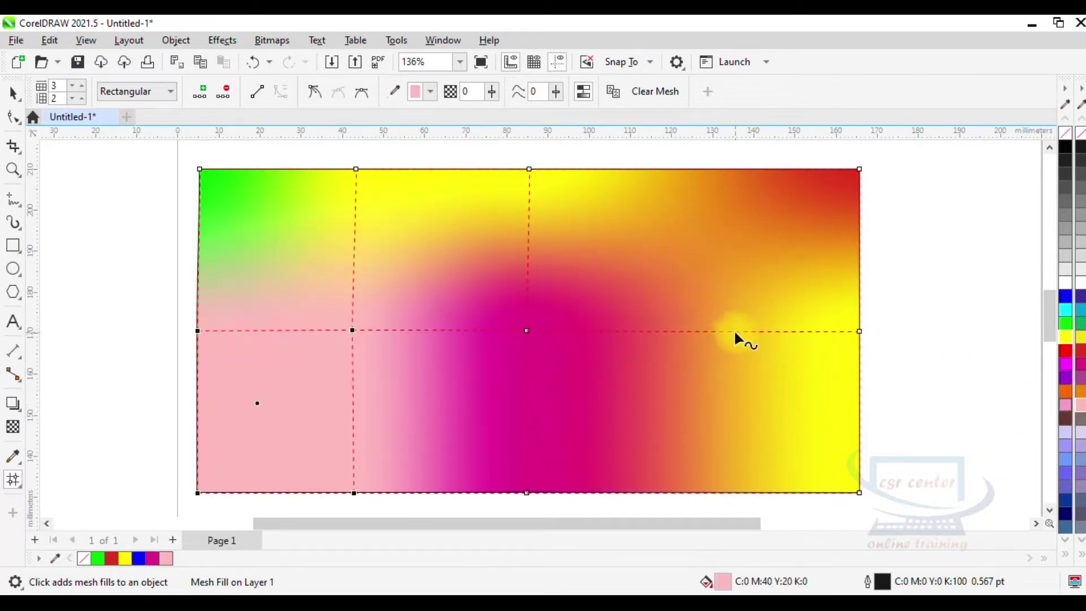
# Add a vertical mesh line in the rectangle's right half, colour the lower-right cell pink and deselect the object
pyautogui.doubleClick(734, 330)
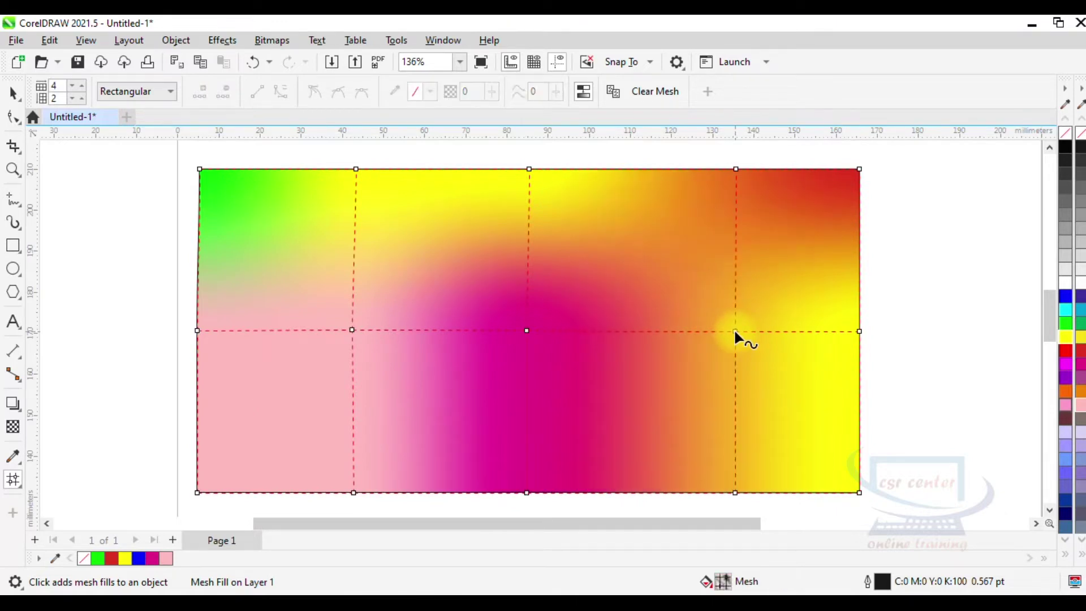
pyautogui.click(818, 414)
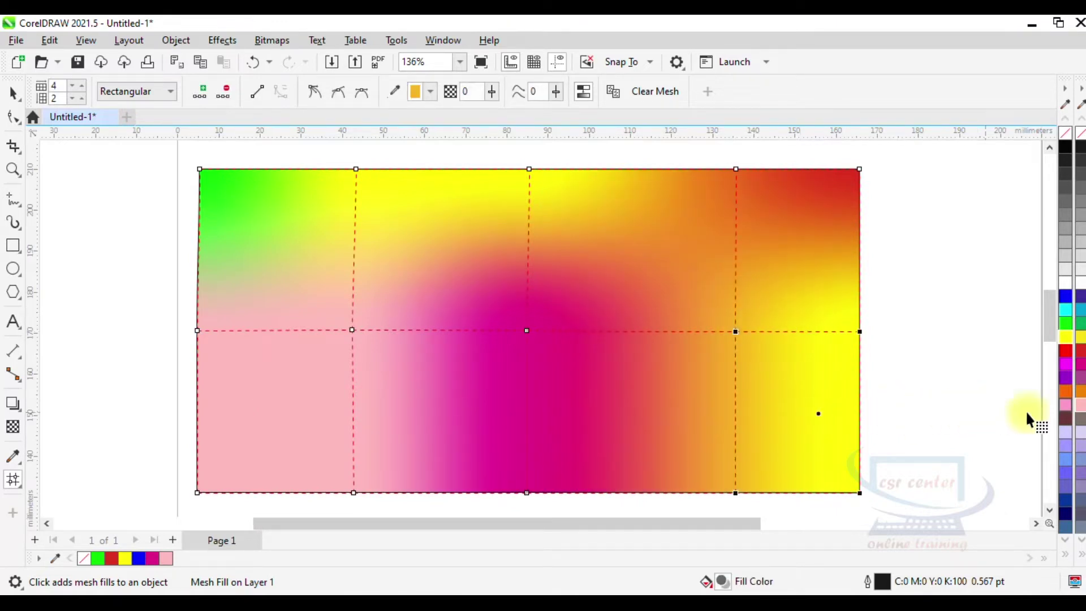
pyautogui.click(1081, 406)
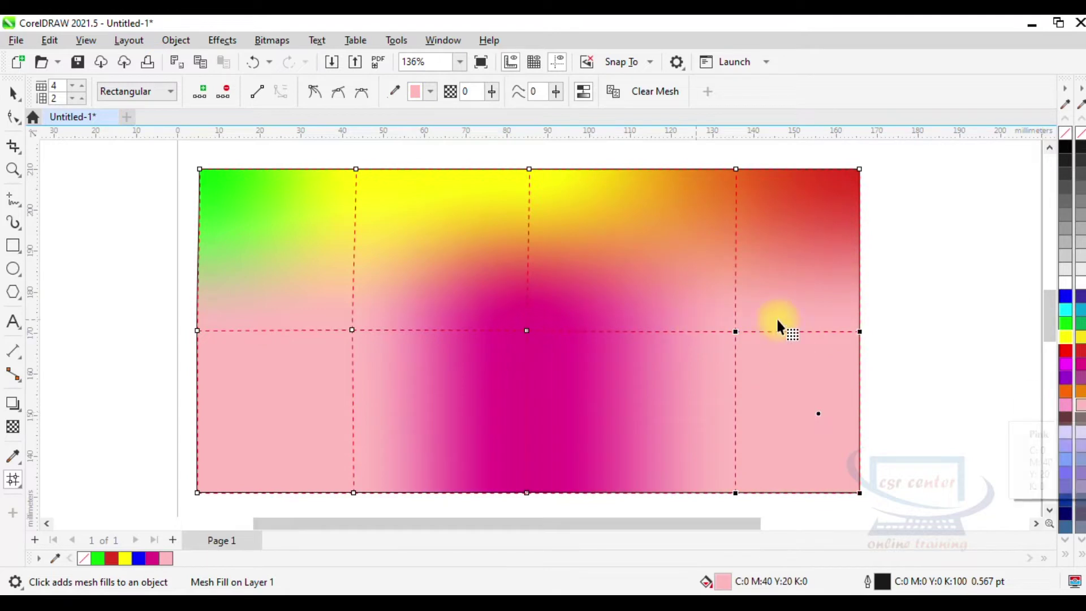
pyautogui.click(7, 125)
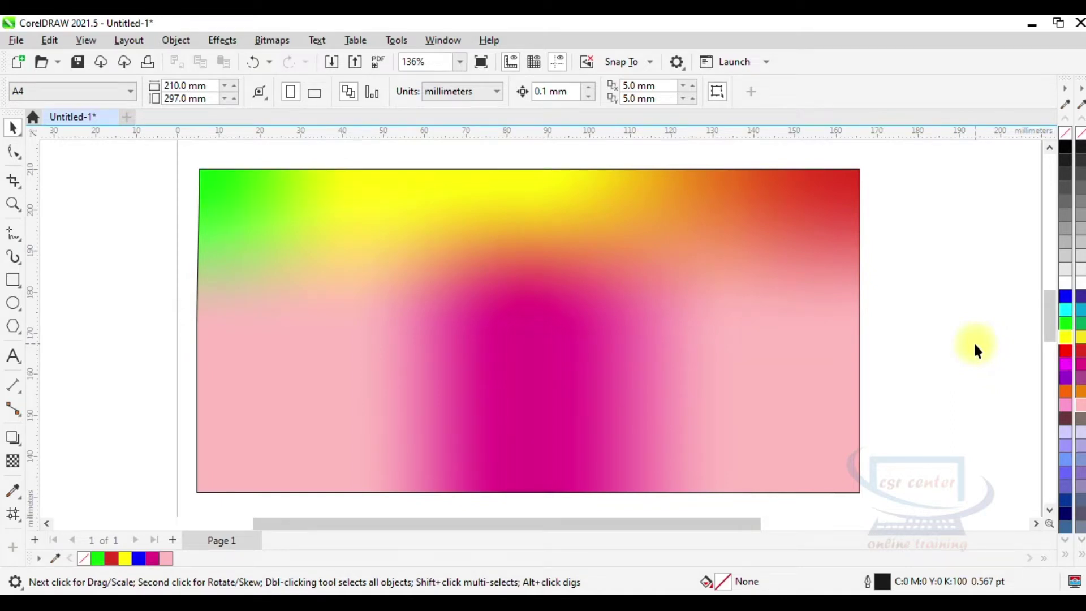
# Reopen the rectangle's mesh fill and add one horizontal mesh line in its lower half and one in its upper half
pyautogui.click(13, 513)
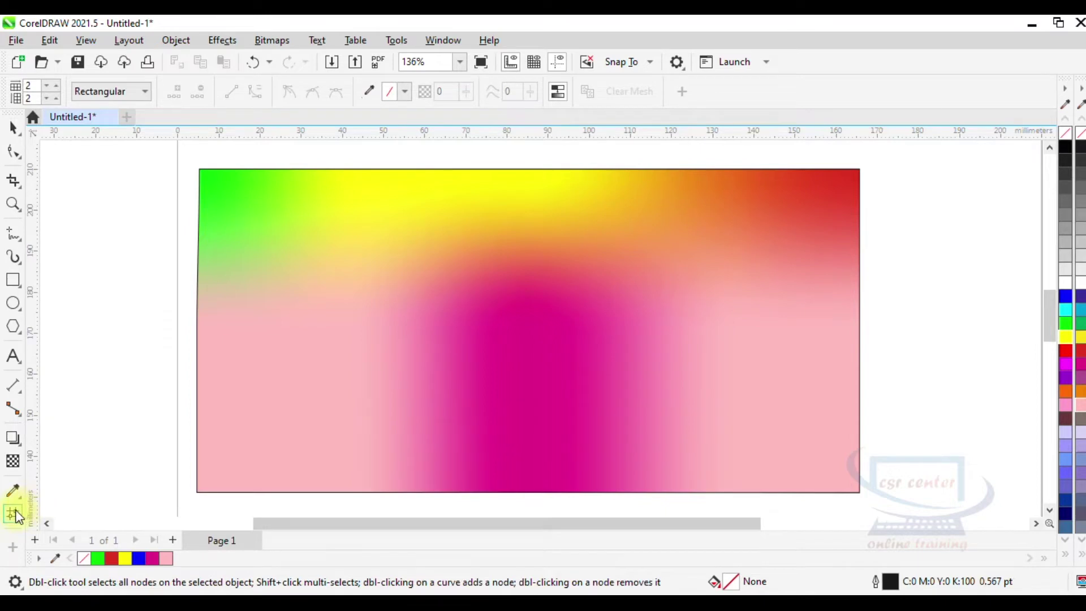
pyautogui.click(320, 257)
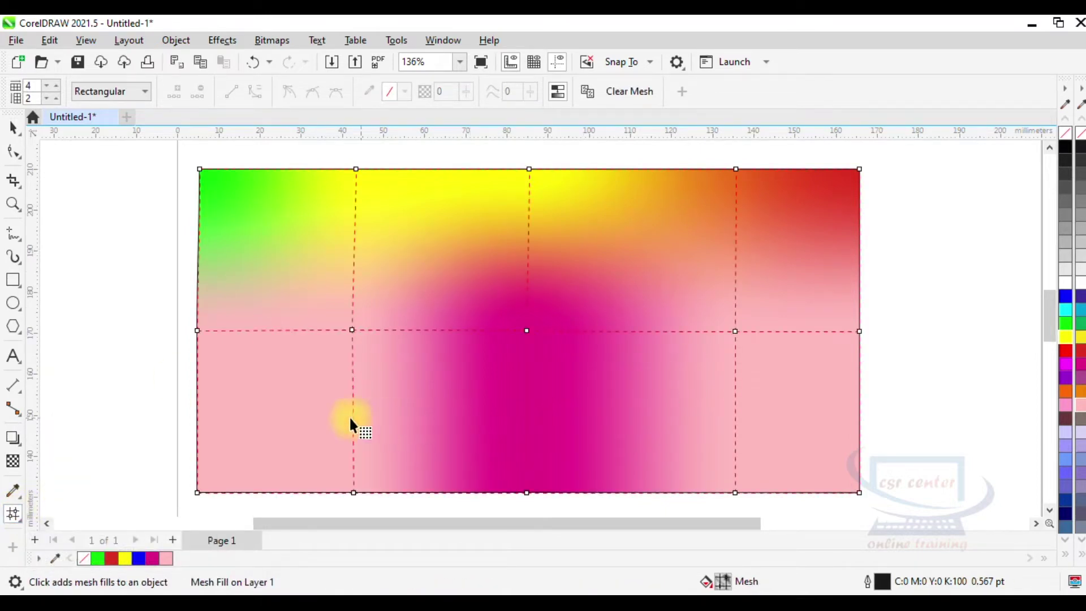
pyautogui.doubleClick(526, 398)
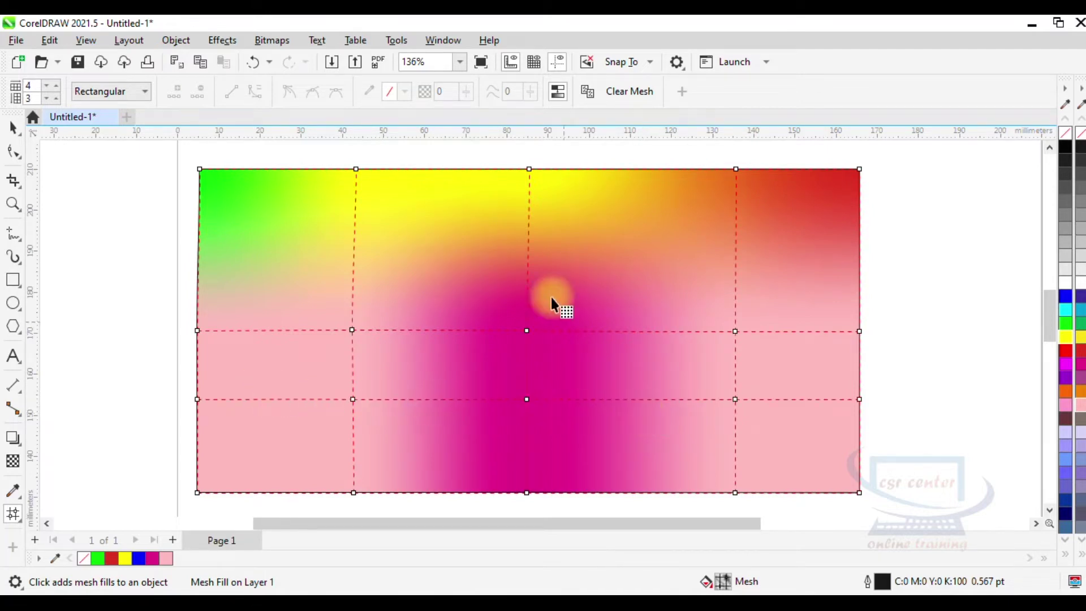
pyautogui.doubleClick(530, 227)
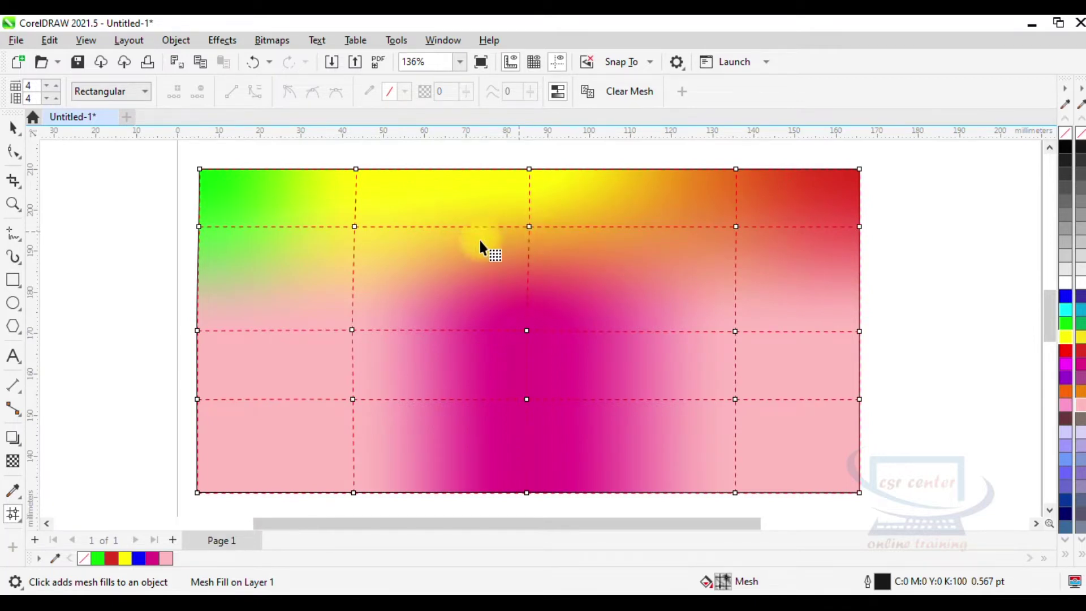
# Colour the first cell of the second mesh row cyan and the third cell of the bottom row light blue (#6699FF)
pyautogui.click(310, 300)
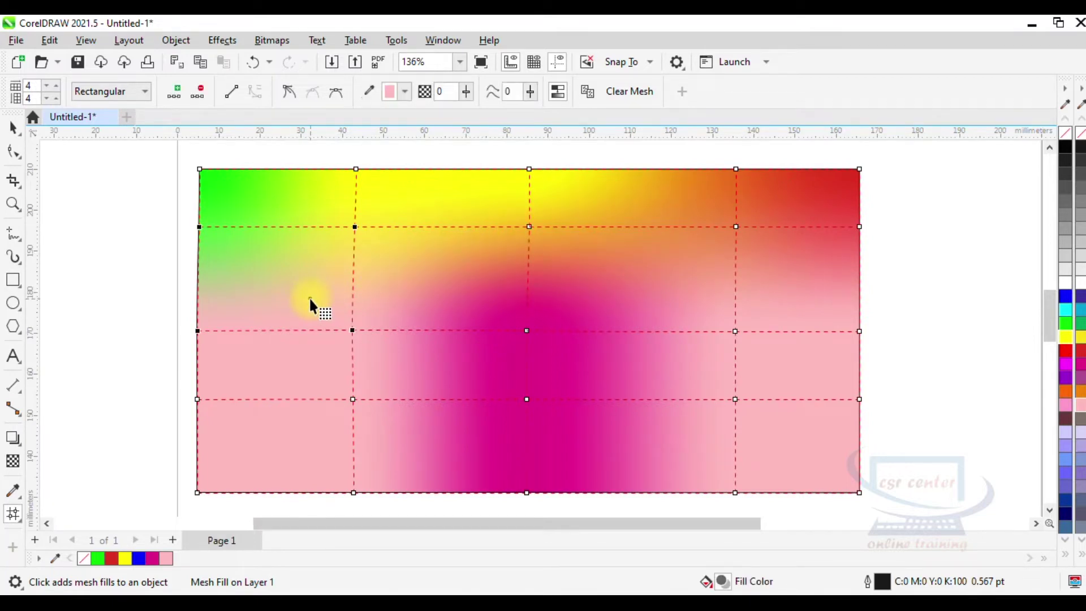
pyautogui.click(1066, 311)
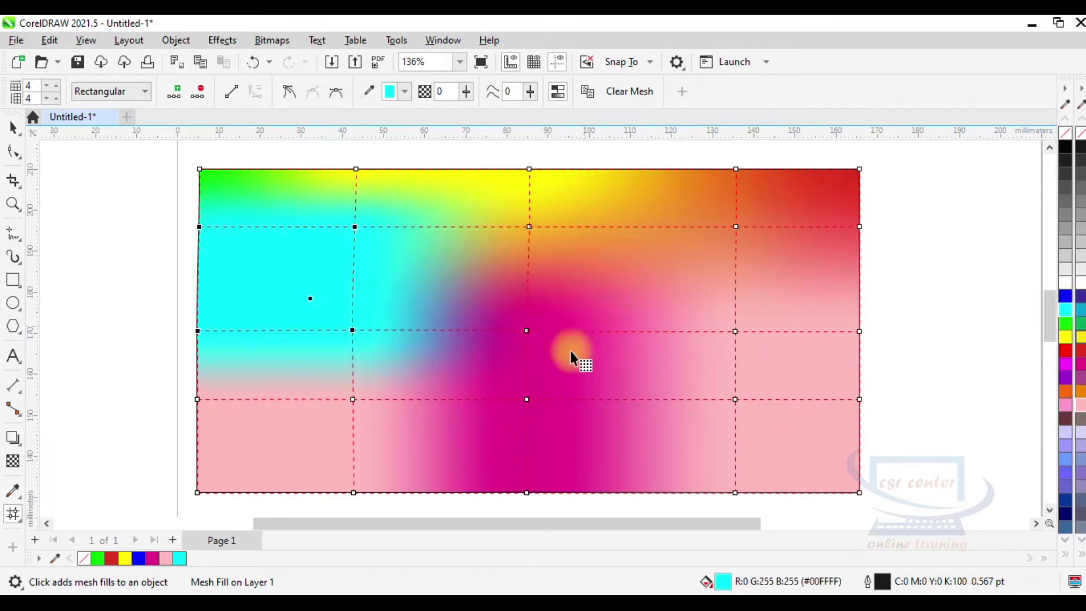
pyautogui.click(552, 450)
pyautogui.click(1066, 459)
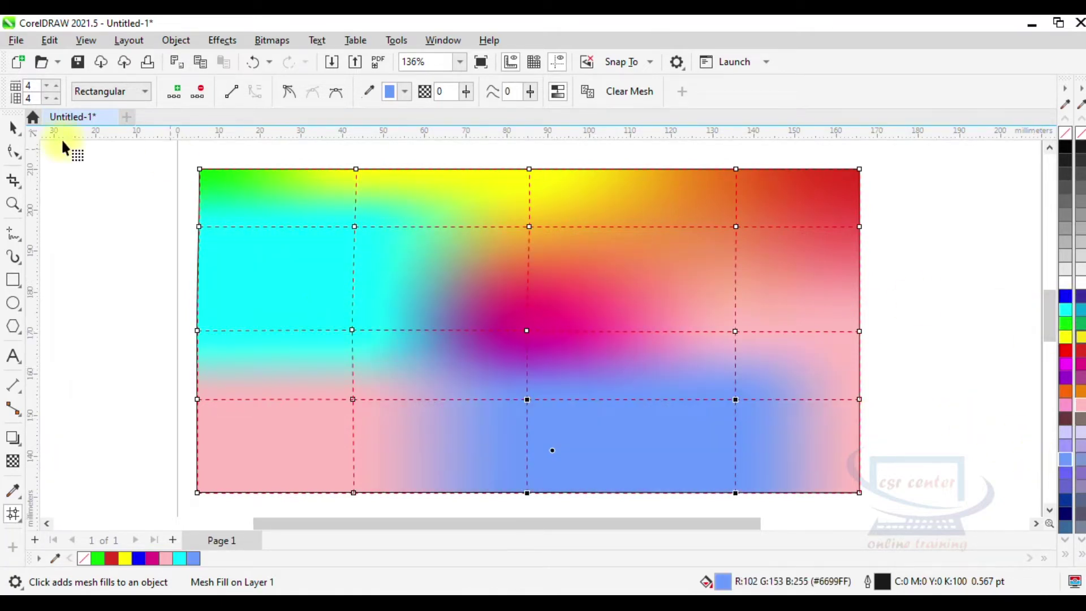
# Remove the outline from the mesh-filled rectangle and deselect it
pyautogui.click(13, 128)
pyautogui.rightClick(1066, 134)
pyautogui.click(966, 260)
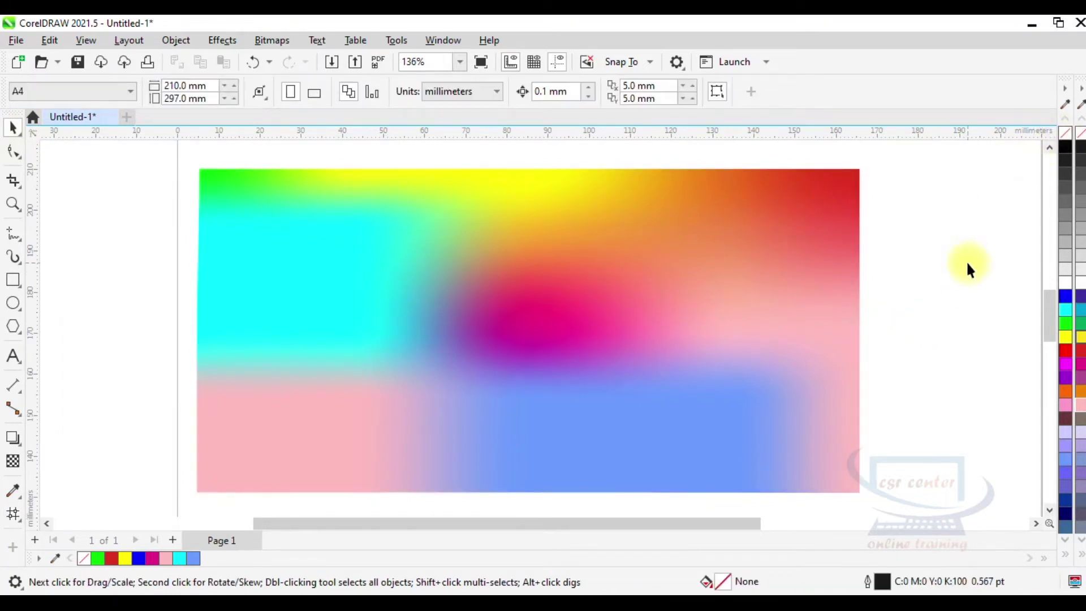
pyautogui.scroll(-1, 579, 254)
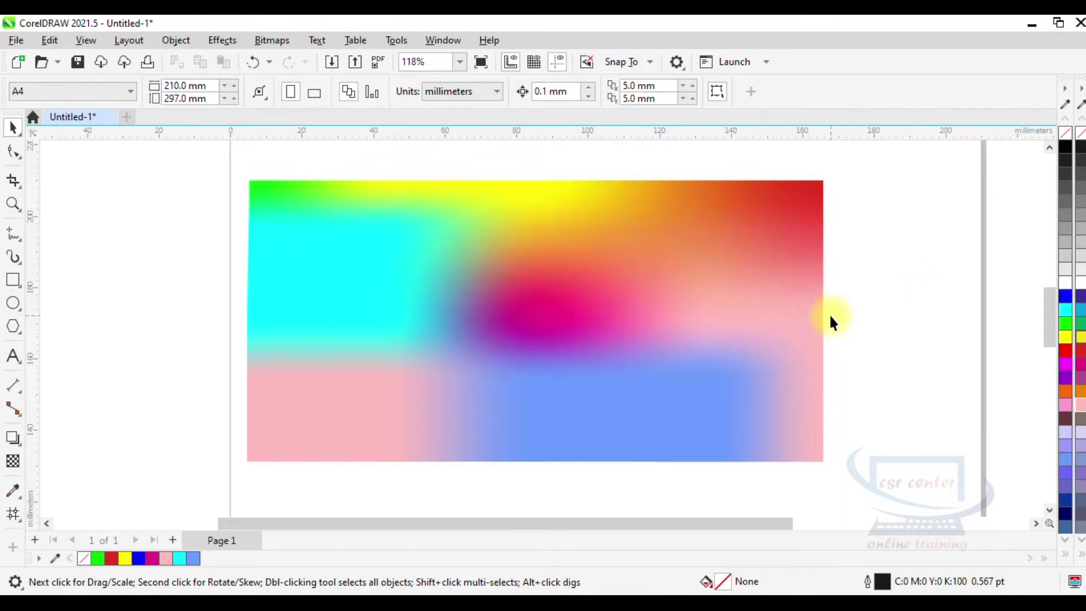
# Create a new A4 document with a landscape page and activate the Artistic Media tool
pyautogui.click(129, 119)
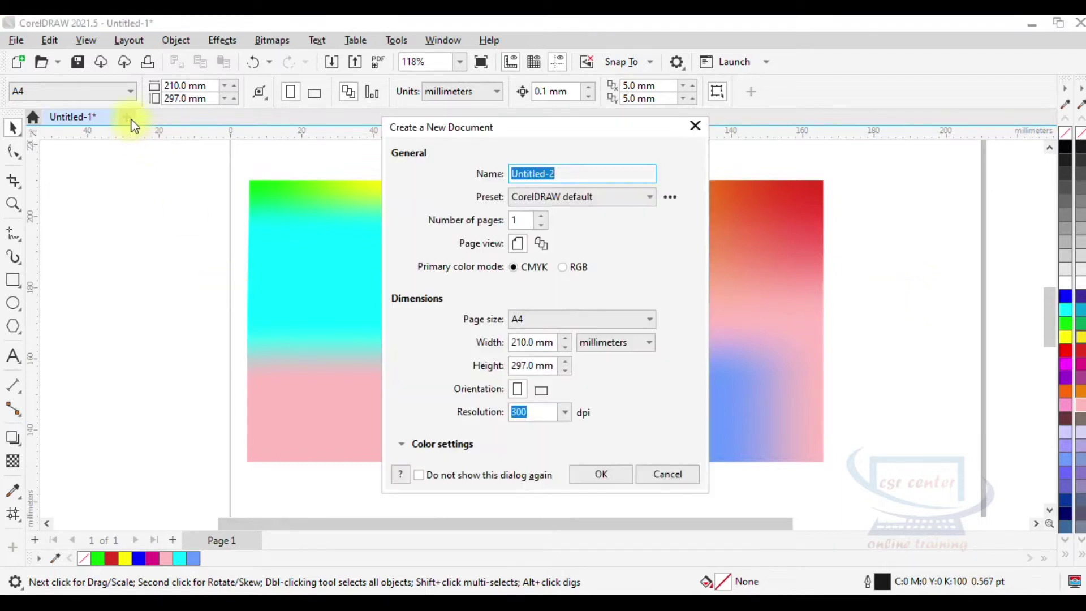
pyautogui.click(594, 471)
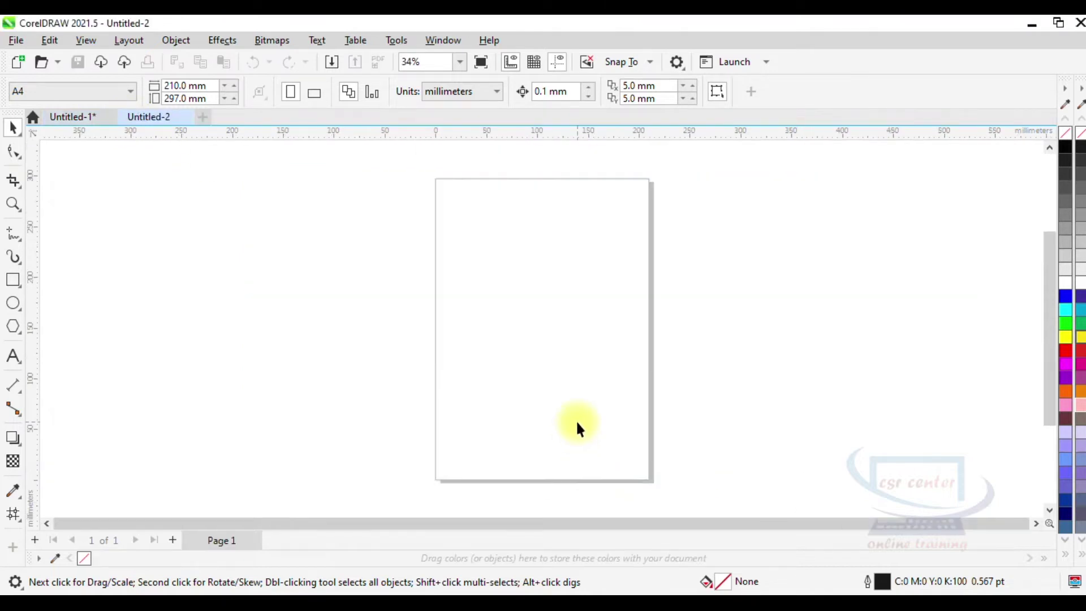
pyautogui.click(21, 265)
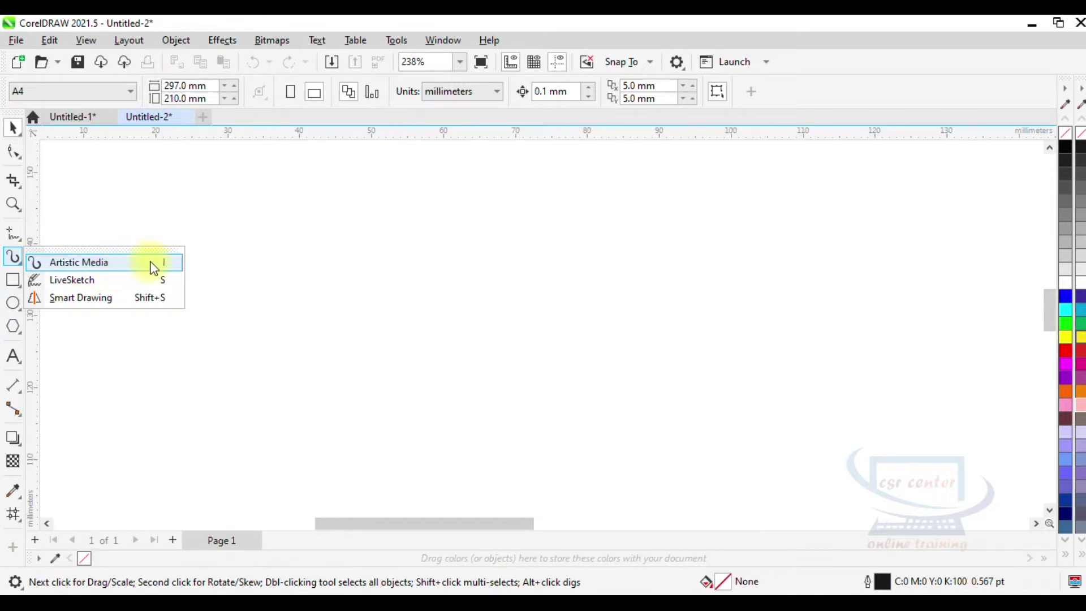
pyautogui.click(120, 261)
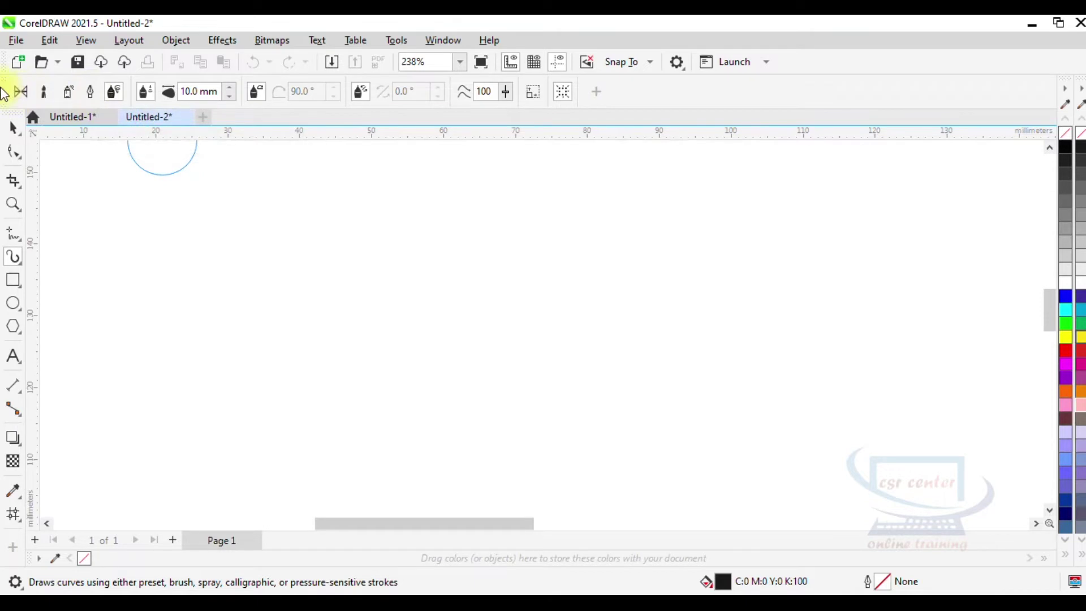
# Browse the Artistic Media tool's preset strokes and dock the property bar below the drawing area, beneath the document palette
pyautogui.moveTo(9, 93); pyautogui.dragTo(12, 549)
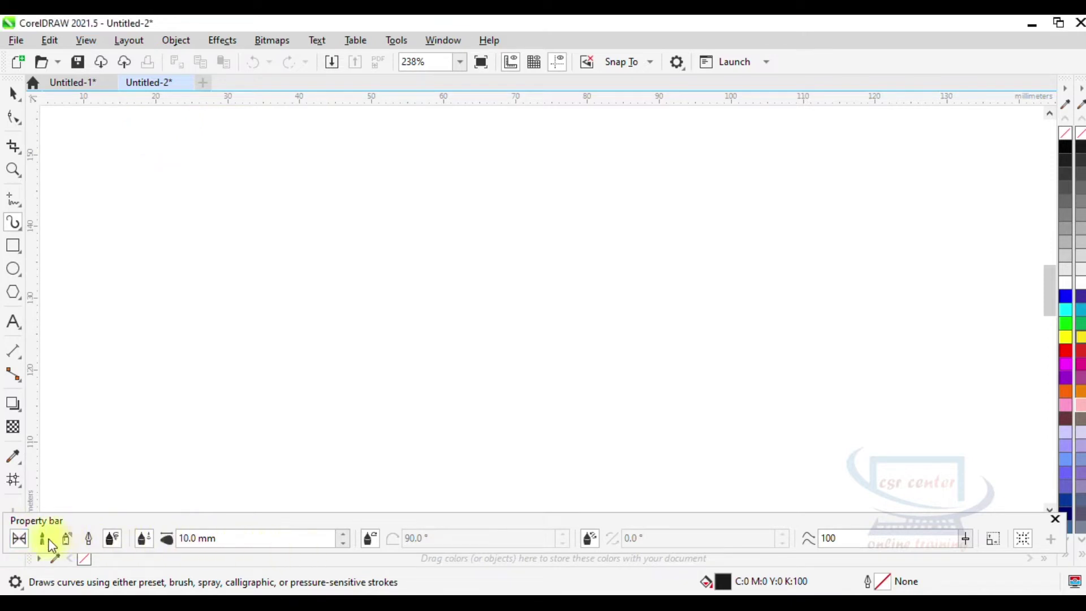
pyautogui.click(17, 540)
pyautogui.click(421, 544)
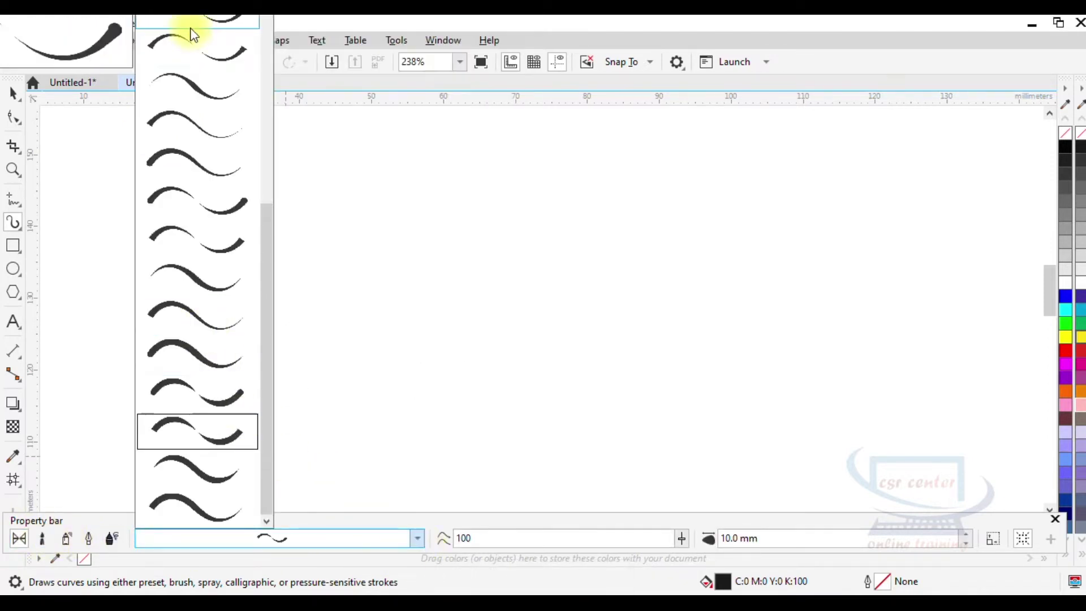
pyautogui.moveTo(277, 303); pyautogui.dragTo(274, 42)
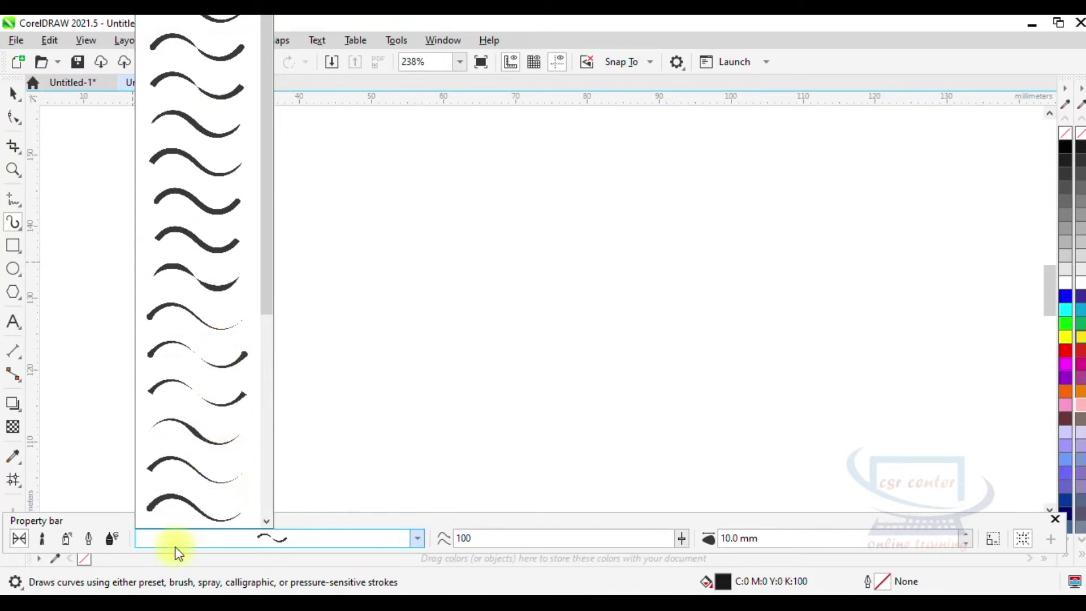
pyautogui.click(11, 529)
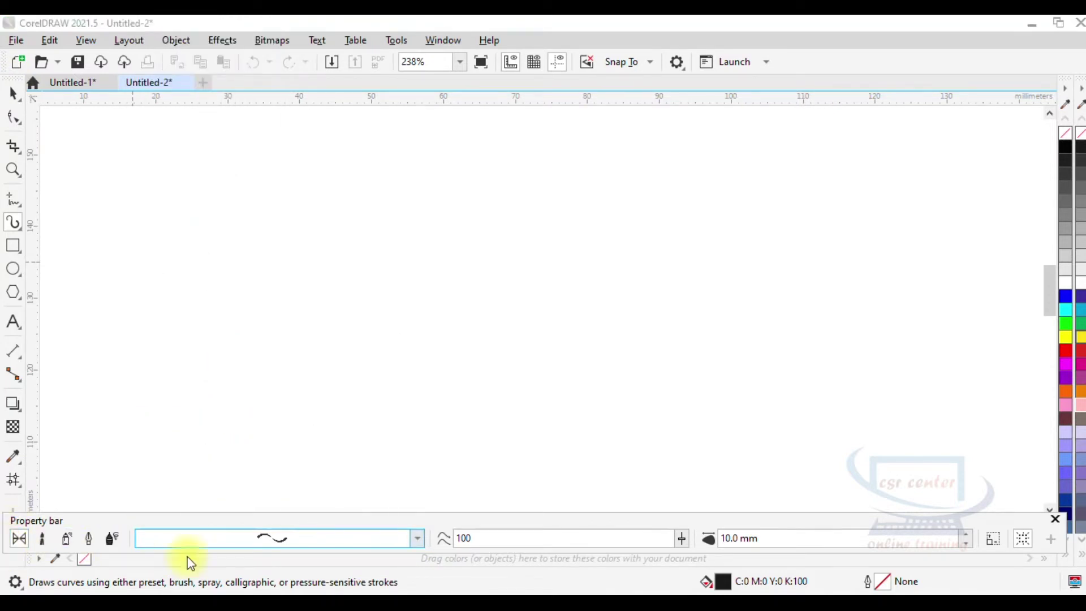
pyautogui.moveTo(290, 521); pyautogui.dragTo(293, 565)
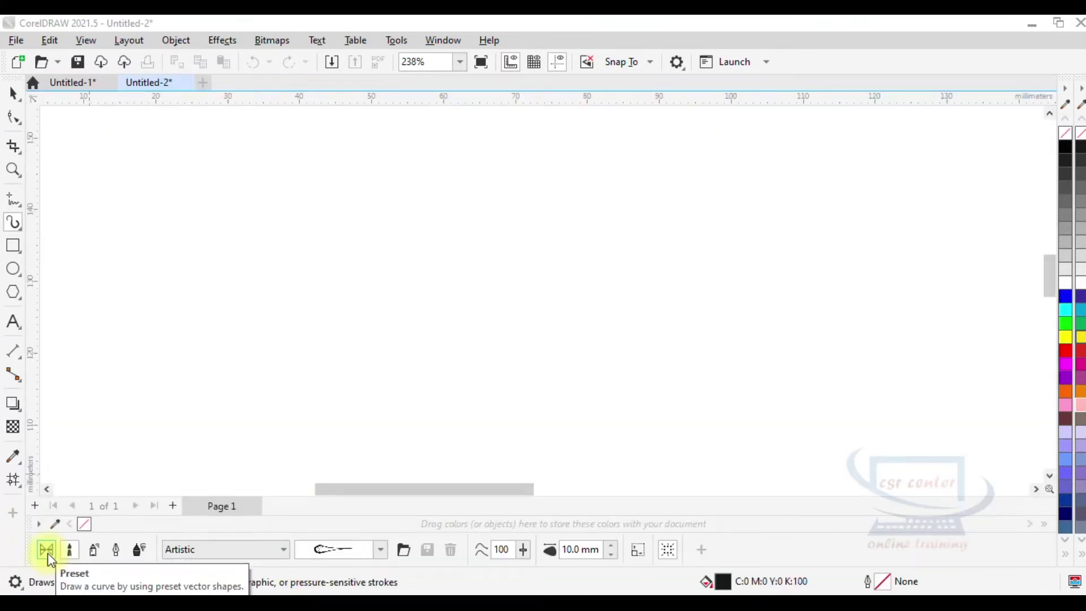
# Choose the round-ended preset stroke that narrows in the middle and draw two horizontal 10 mm wide strokes, one below the other
pyautogui.click(69, 550)
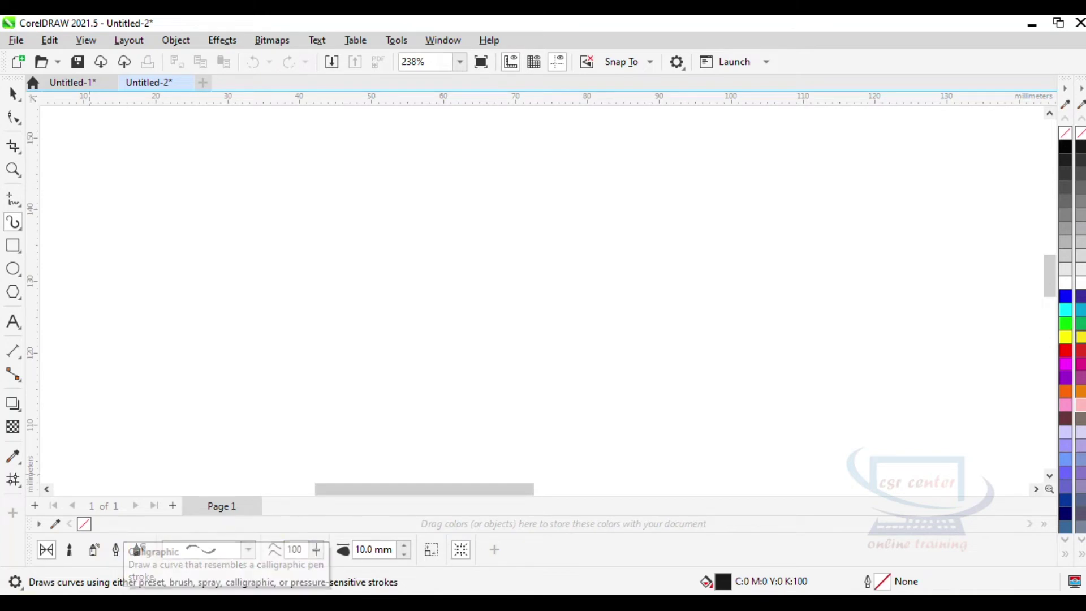
pyautogui.click(249, 549)
pyautogui.click(249, 550)
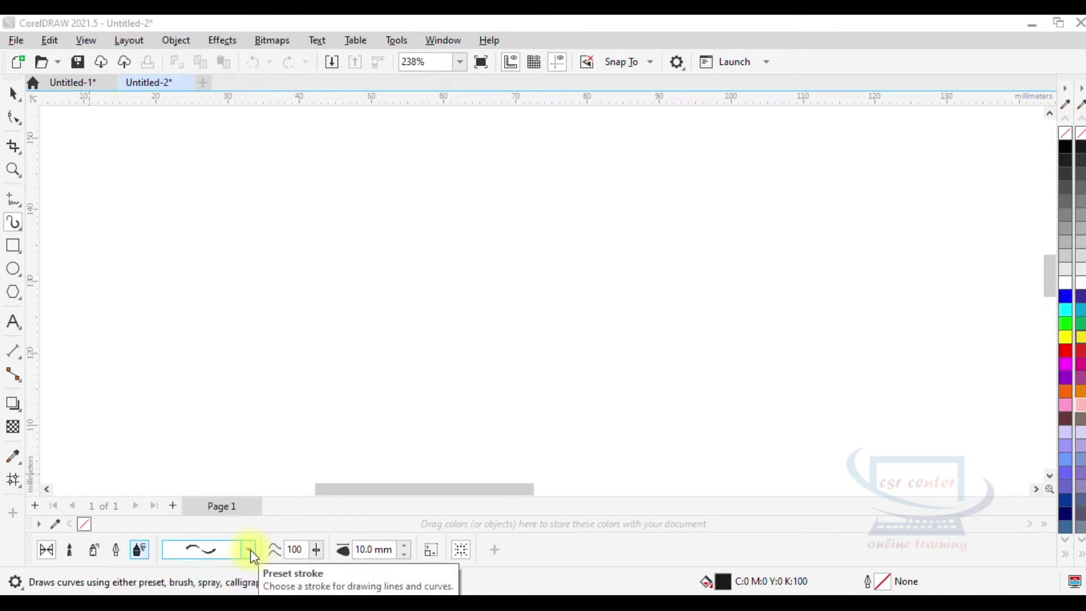
pyautogui.click(250, 552)
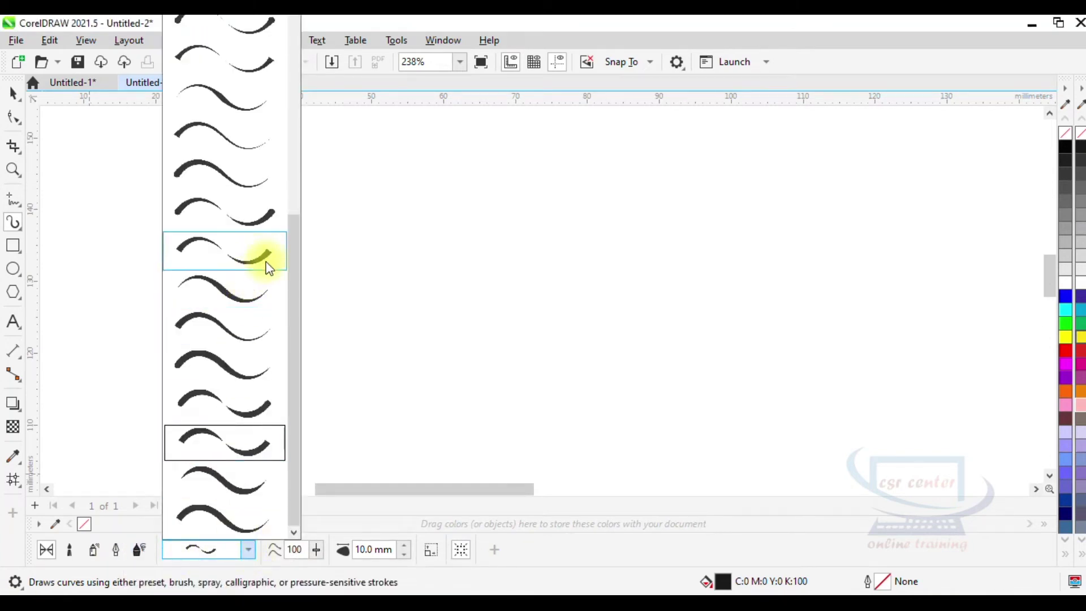
pyautogui.moveTo(293, 306)
pyautogui.mouseDown()
pyautogui.moveTo(322, 63)
pyautogui.moveTo(300, 48)
pyautogui.mouseUp()
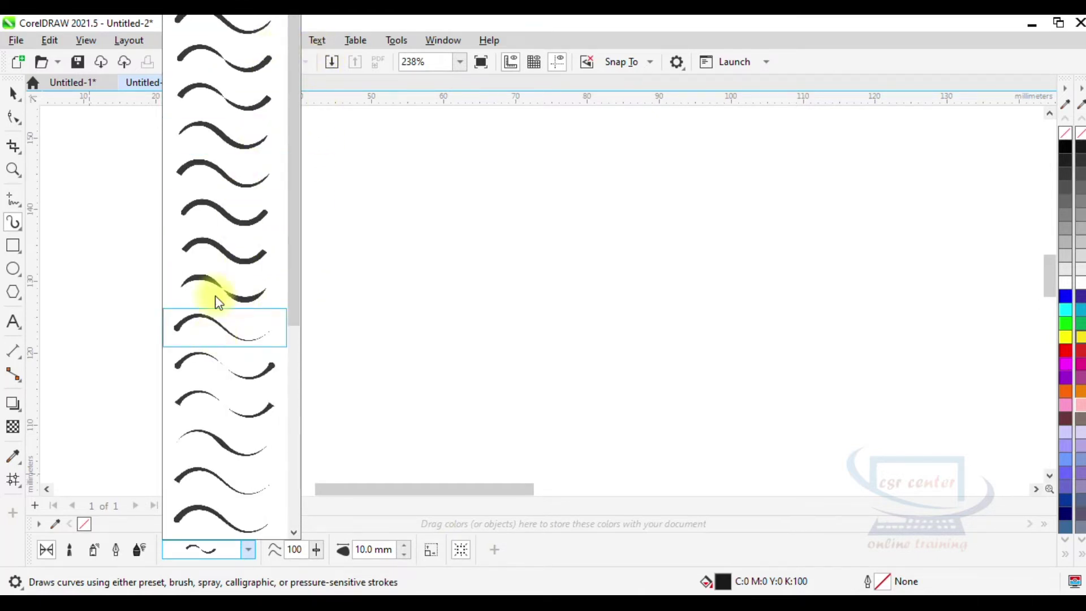
pyautogui.click(225, 58)
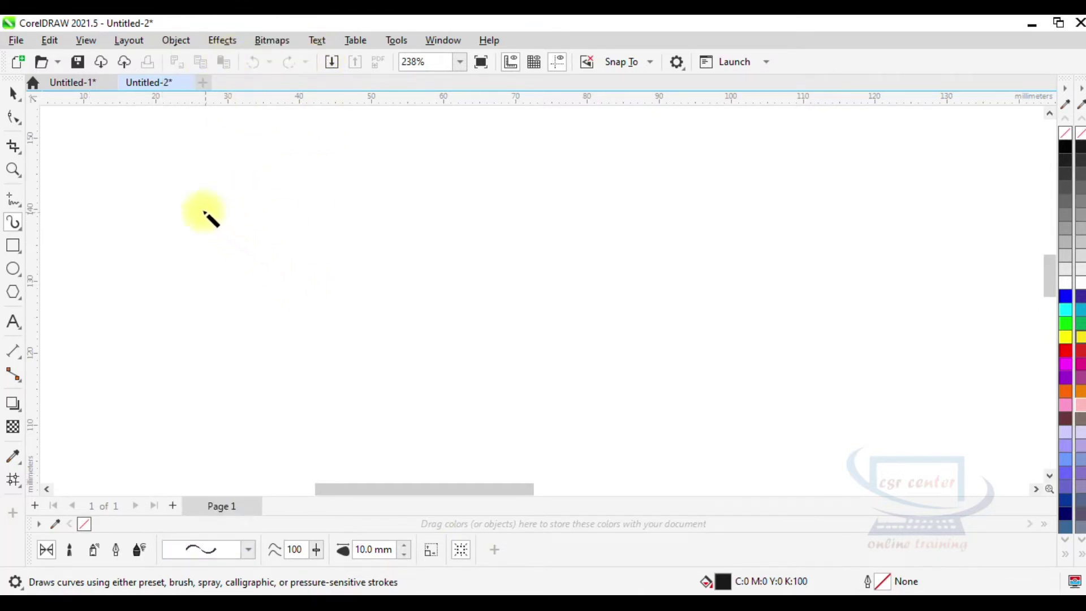
pyautogui.moveTo(162, 175); pyautogui.dragTo(322, 180)
pyautogui.moveTo(177, 275); pyautogui.dragTo(353, 278)
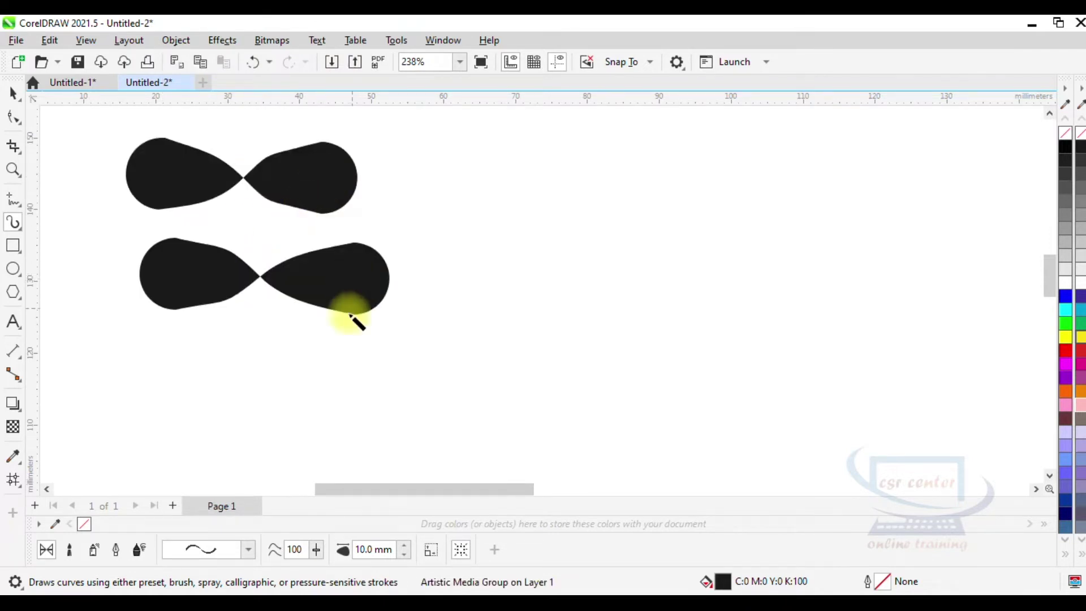
# Draw a horizontal stroke beside the existing ones with a preset tapering to a point, and change it to the teardrop-shaped preset
pyautogui.click(248, 550)
pyautogui.click(230, 482)
pyautogui.moveTo(473, 220); pyautogui.dragTo(645, 222)
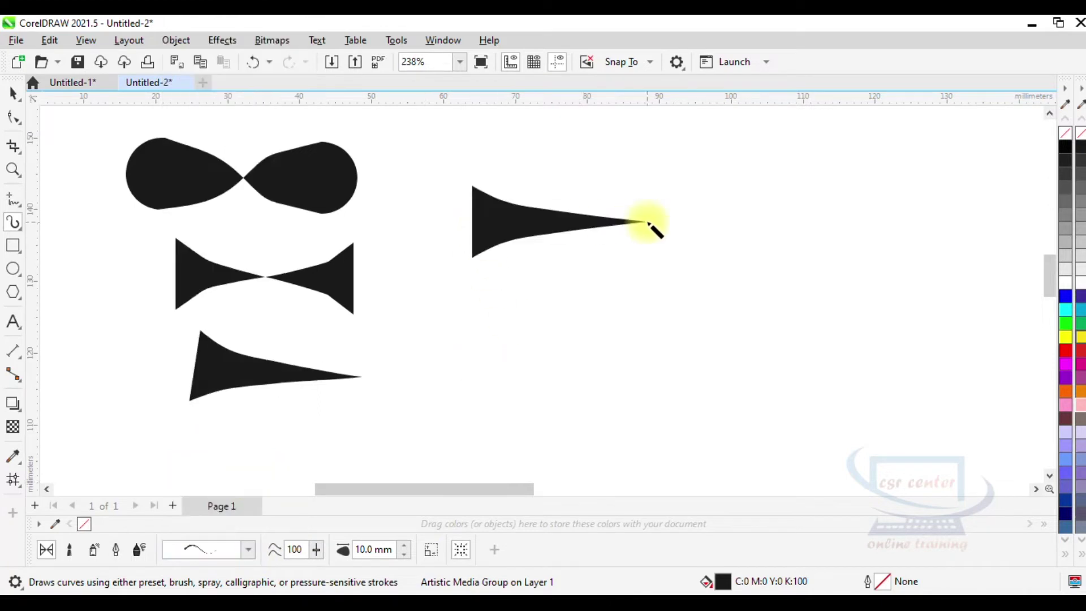
pyautogui.click(249, 550)
pyautogui.click(237, 519)
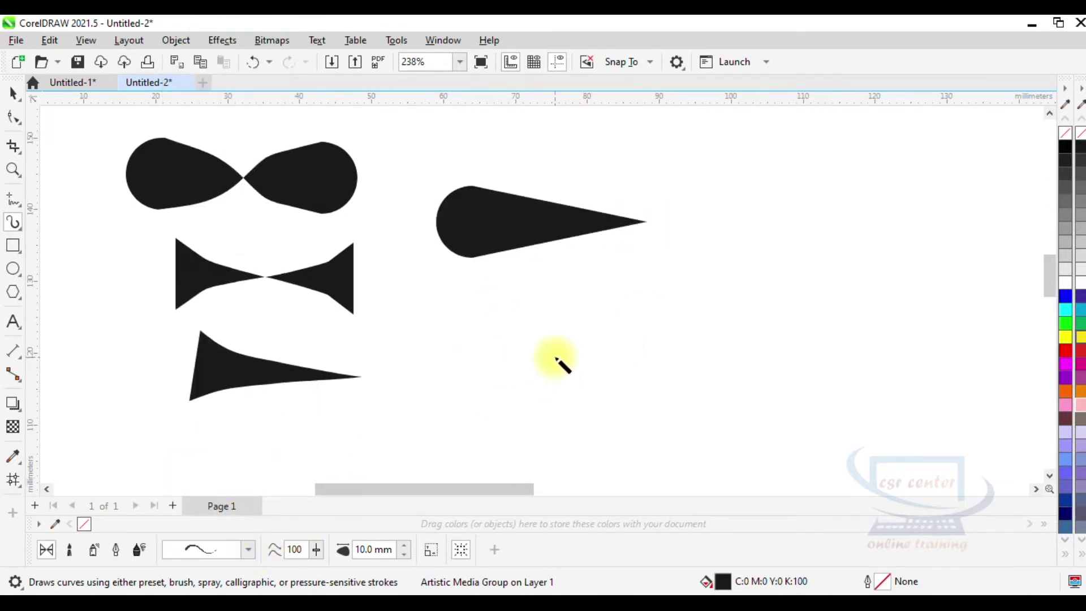
# Rotate the teardrop stroke so it stands upright with its point at the top, and deselect it
pyautogui.click(14, 93)
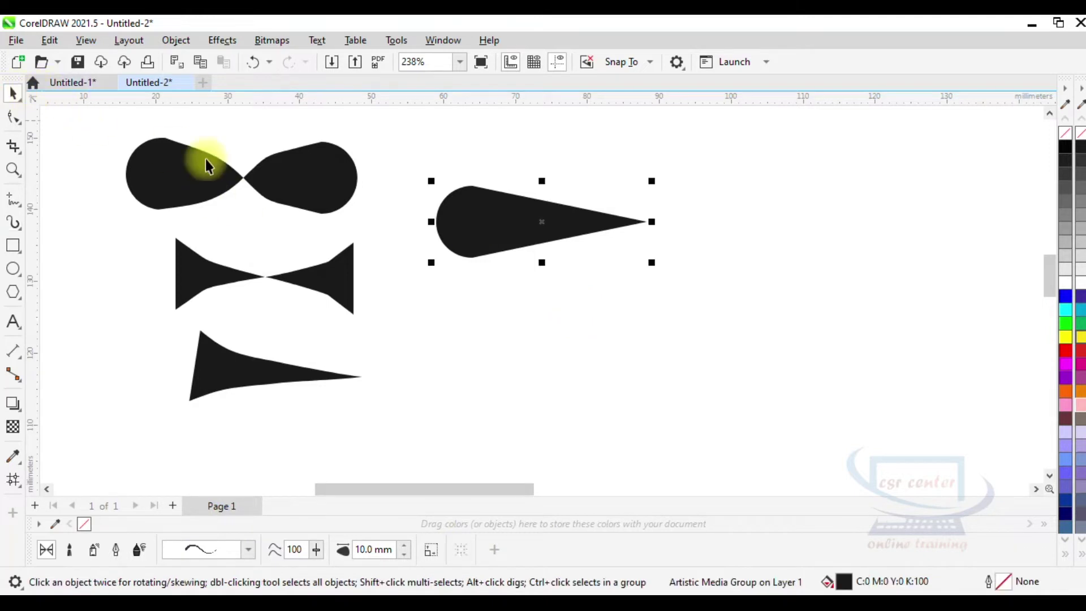
pyautogui.click(543, 228)
pyautogui.moveTo(660, 181); pyautogui.dragTo(513, 112)
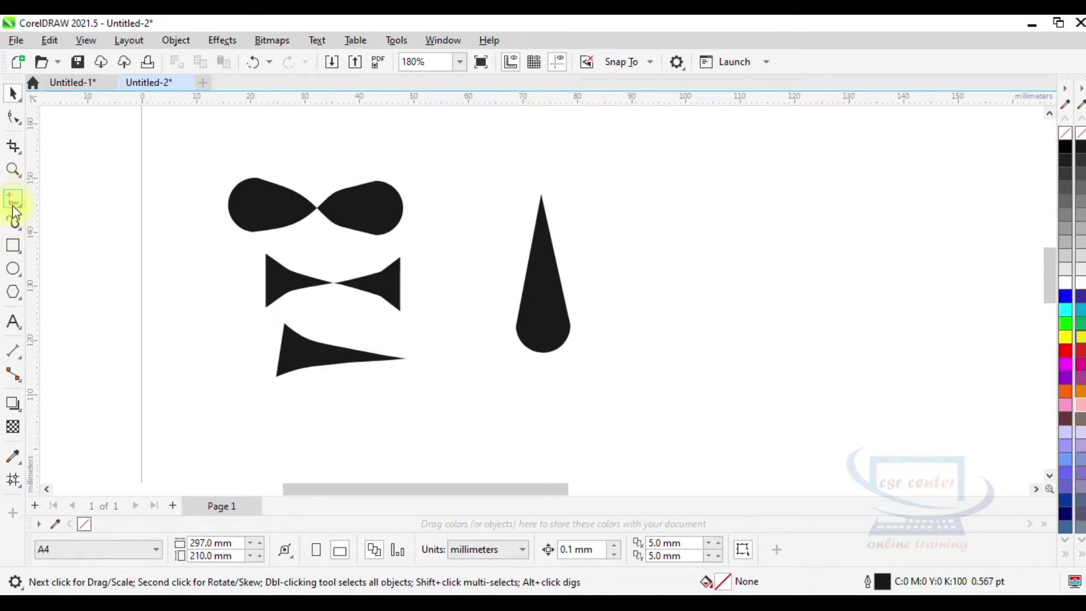
# Draw a horizontal Artistic Media stroke beneath the teardrop using the flat-ended preset that narrows in the middle
pyautogui.click(14, 223)
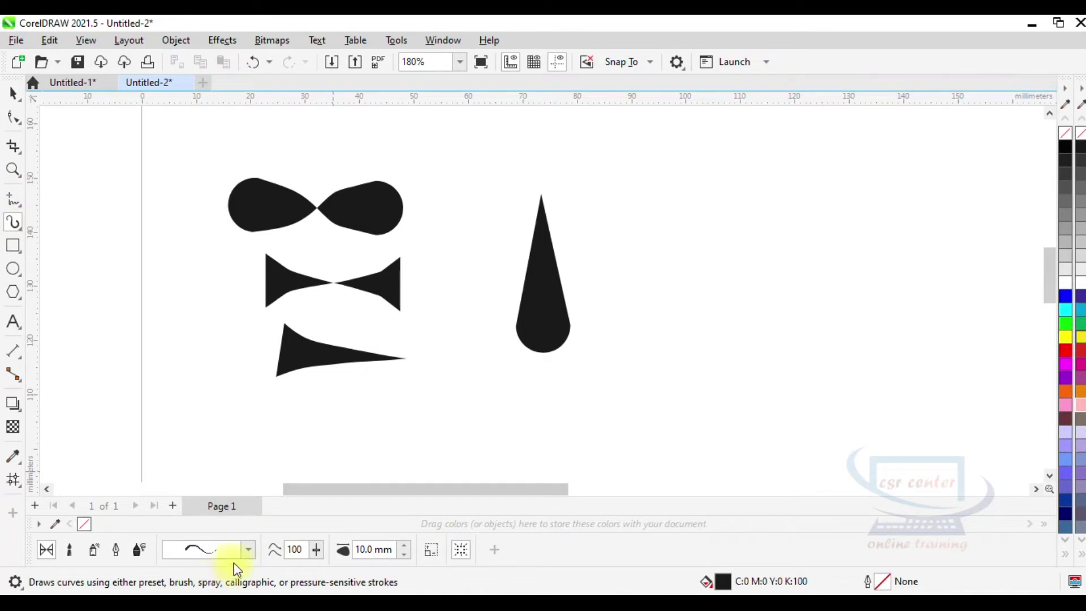
pyautogui.click(234, 553)
pyautogui.moveTo(296, 306); pyautogui.dragTo(296, 484)
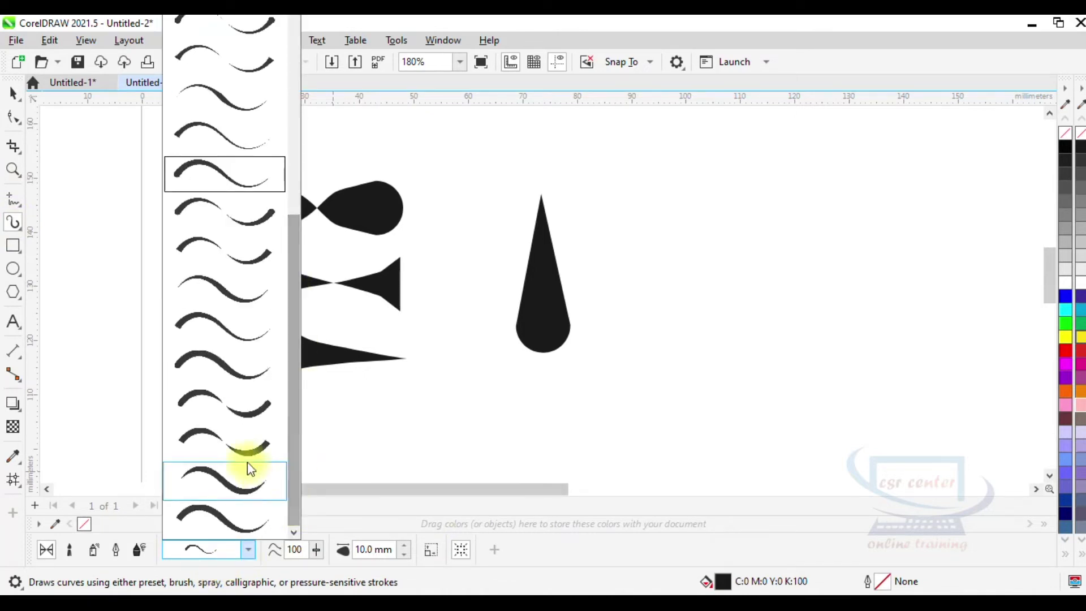
pyautogui.click(247, 462)
pyautogui.moveTo(438, 404); pyautogui.dragTo(644, 396)
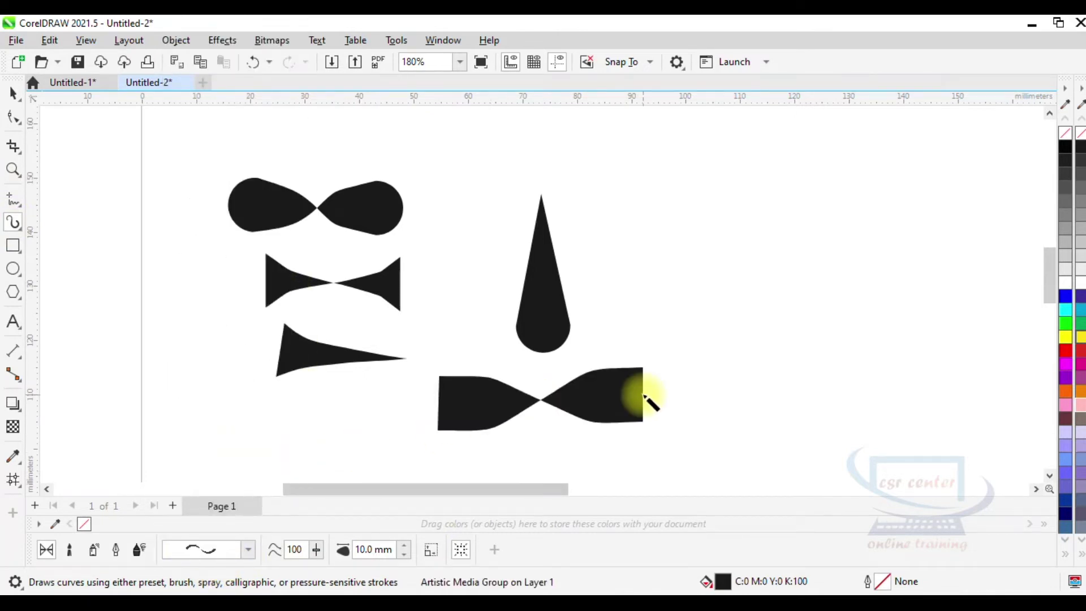
# Select all the preset strokes on the page and delete them
pyautogui.press('space')
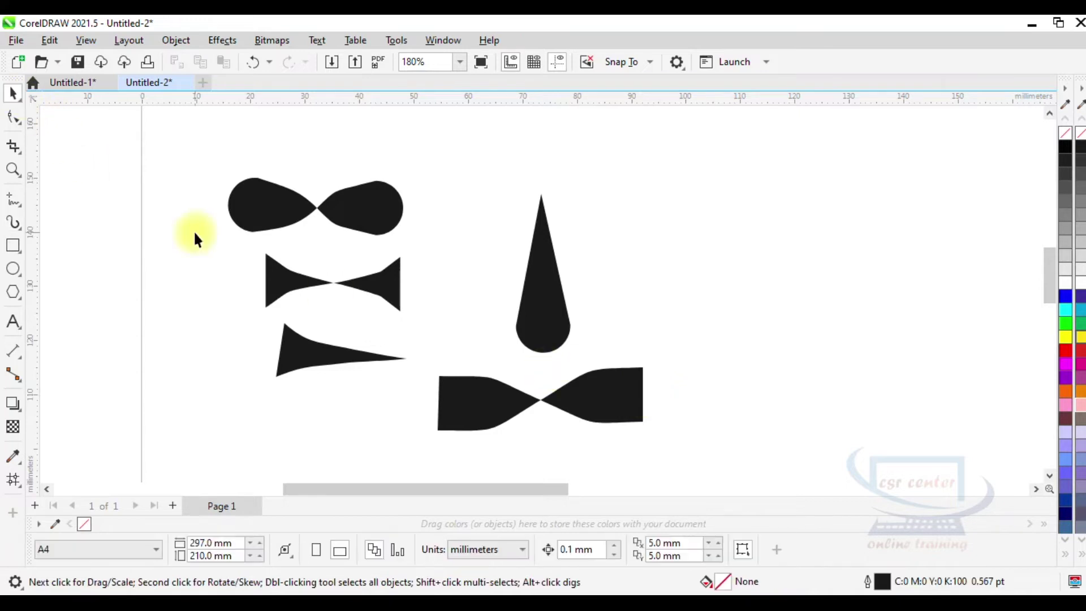
pyautogui.hotkey('ctrl', 'a')
pyautogui.press('Delete')
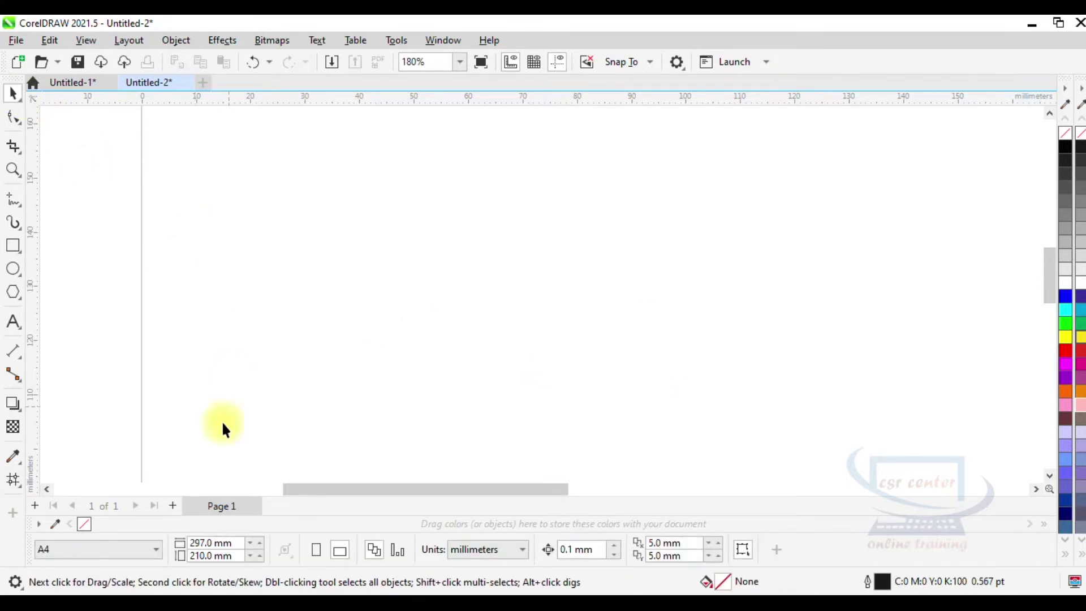
# Switch the Artistic Media tool to Brush mode and set the brush category to Texture
pyautogui.click(12, 225)
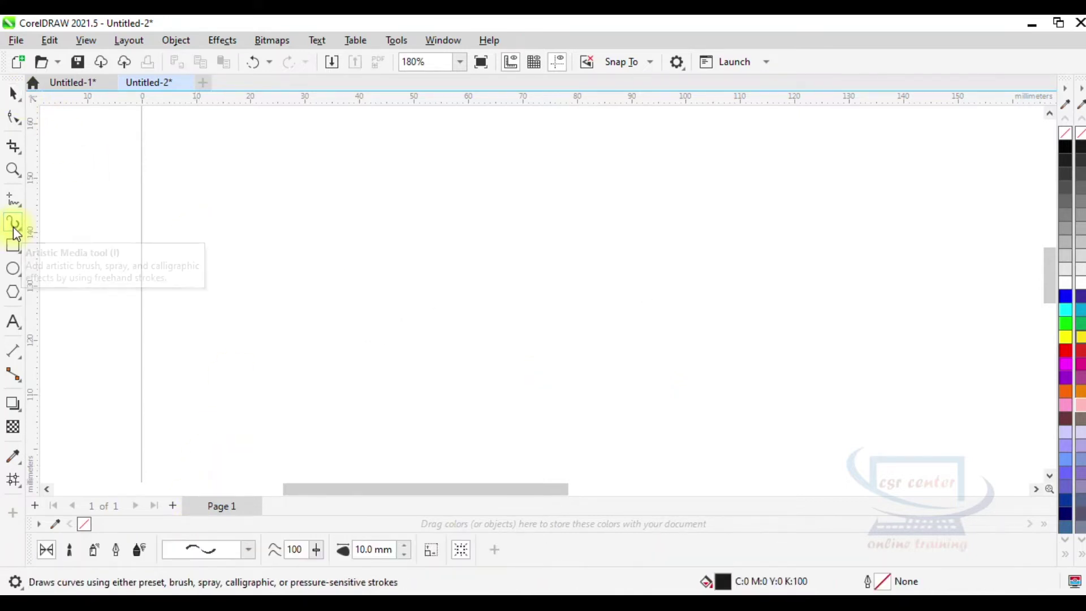
pyautogui.click(69, 552)
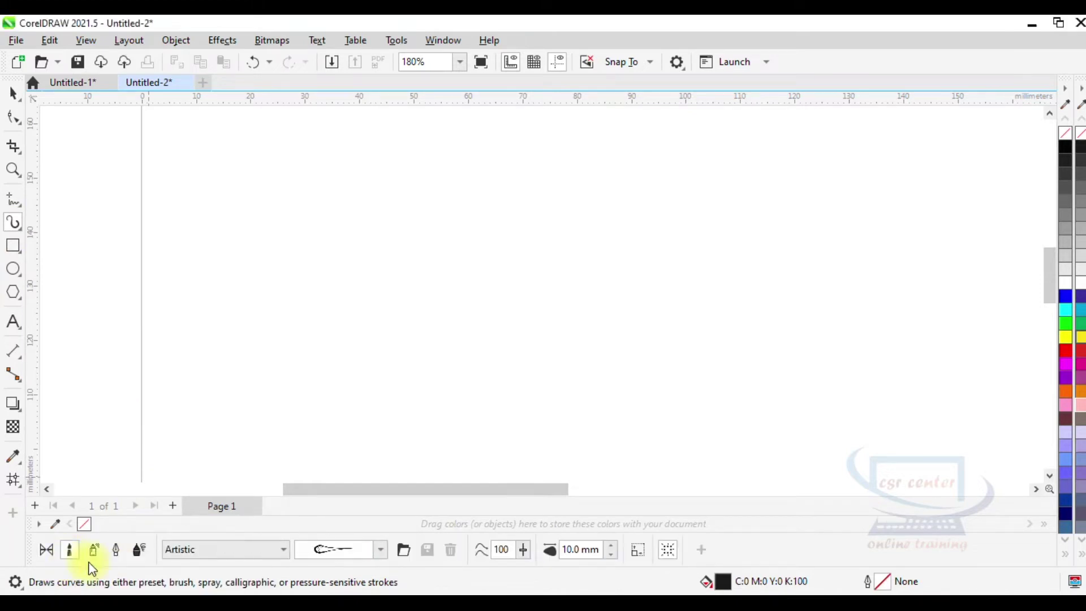
pyautogui.click(284, 548)
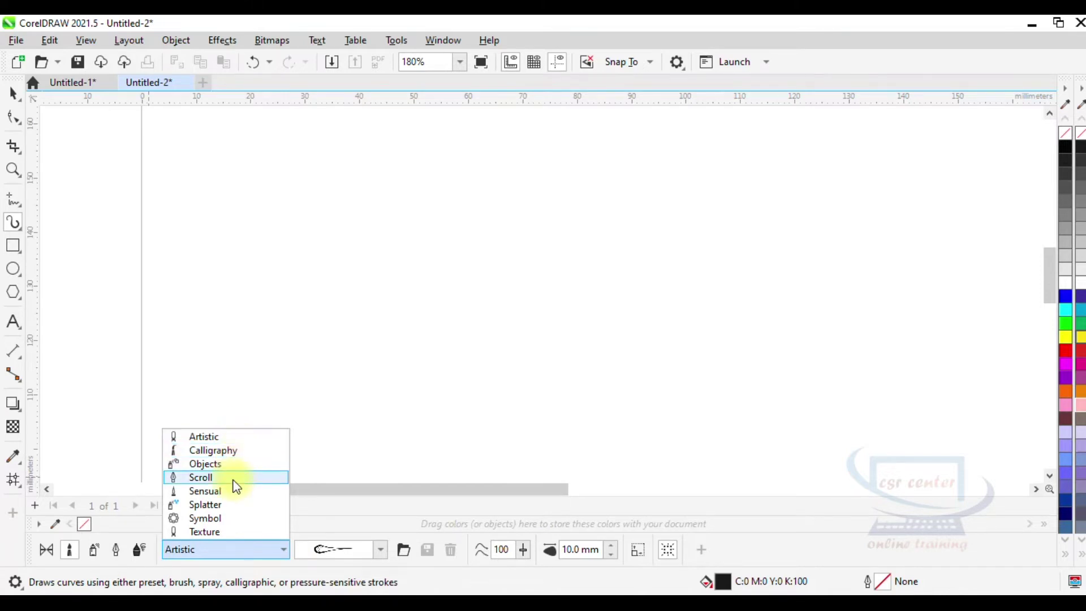
pyautogui.click(230, 533)
pyautogui.click(232, 550)
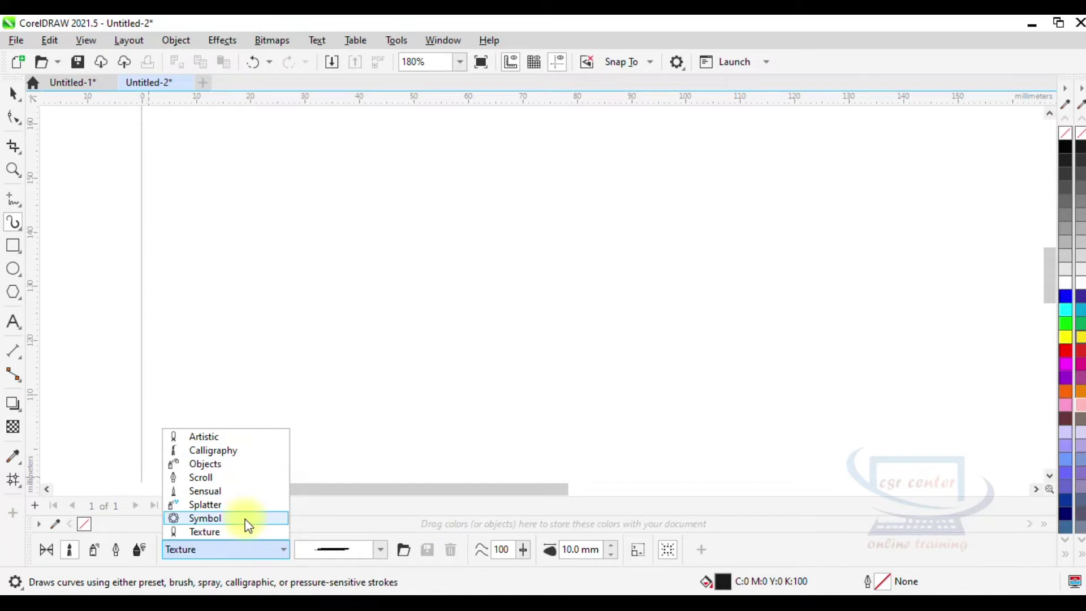
pyautogui.click(213, 534)
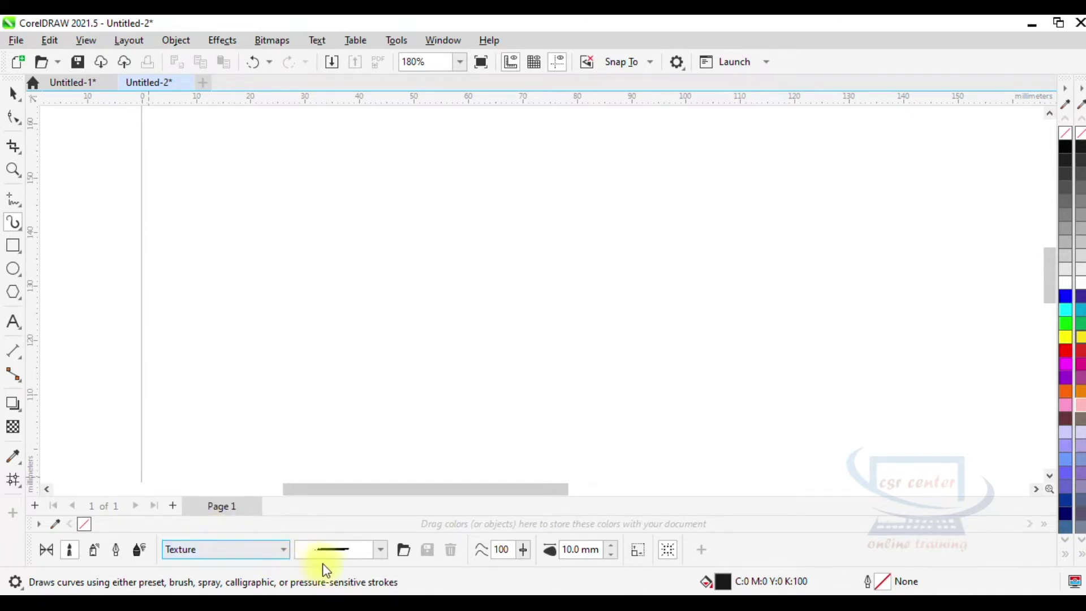
# Paint a horizontal stroke near the page's upper-left area with the second, ragged Texture brushstroke and fill it green
pyautogui.click(381, 552)
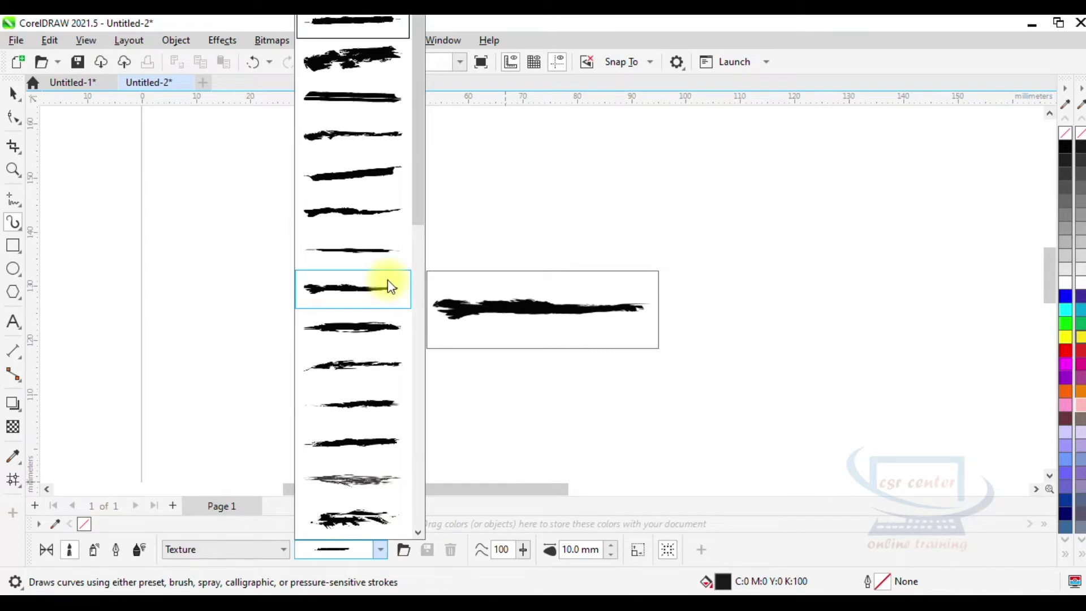
pyautogui.click(364, 60)
pyautogui.moveTo(209, 165); pyautogui.dragTo(385, 185)
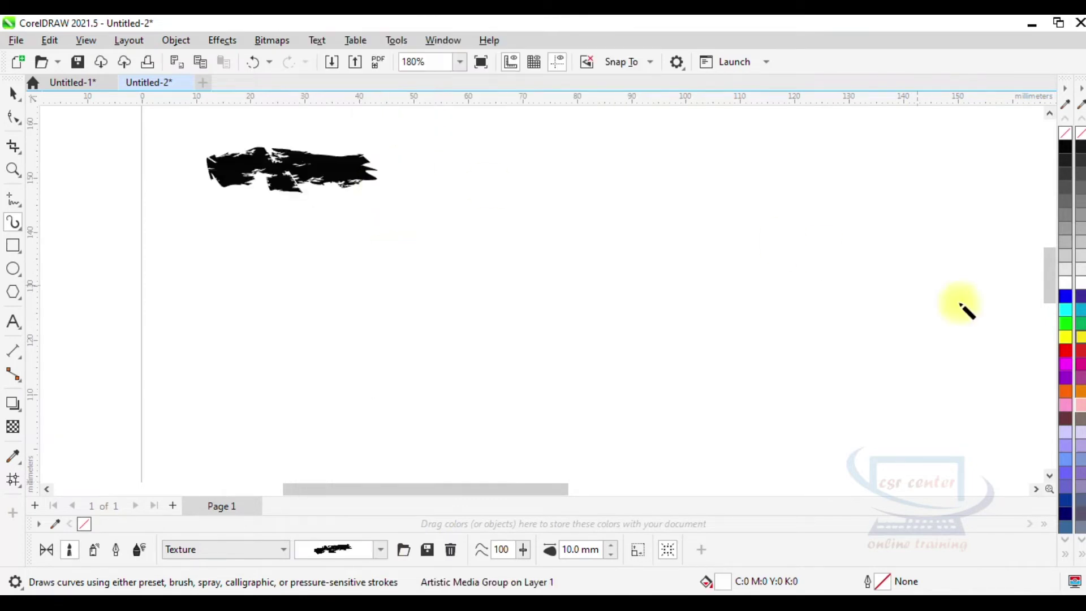
pyautogui.click(1065, 323)
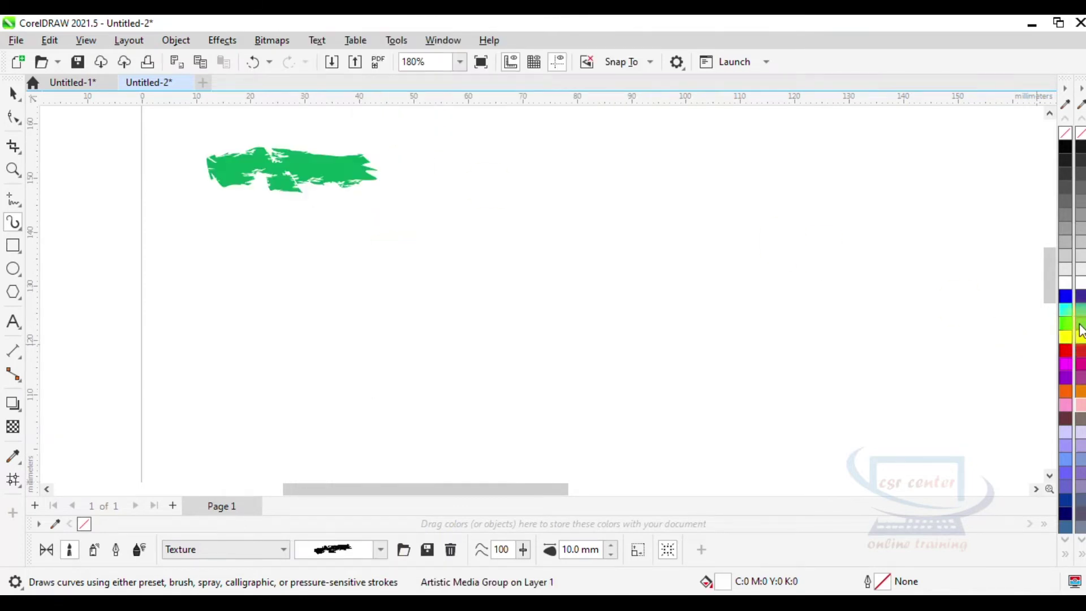
# Apply a different Texture brushstroke to the green stroke and paint a second horizontal stroke below it
pyautogui.click(379, 553)
pyautogui.click(363, 156)
pyautogui.moveTo(215, 269); pyautogui.dragTo(439, 284)
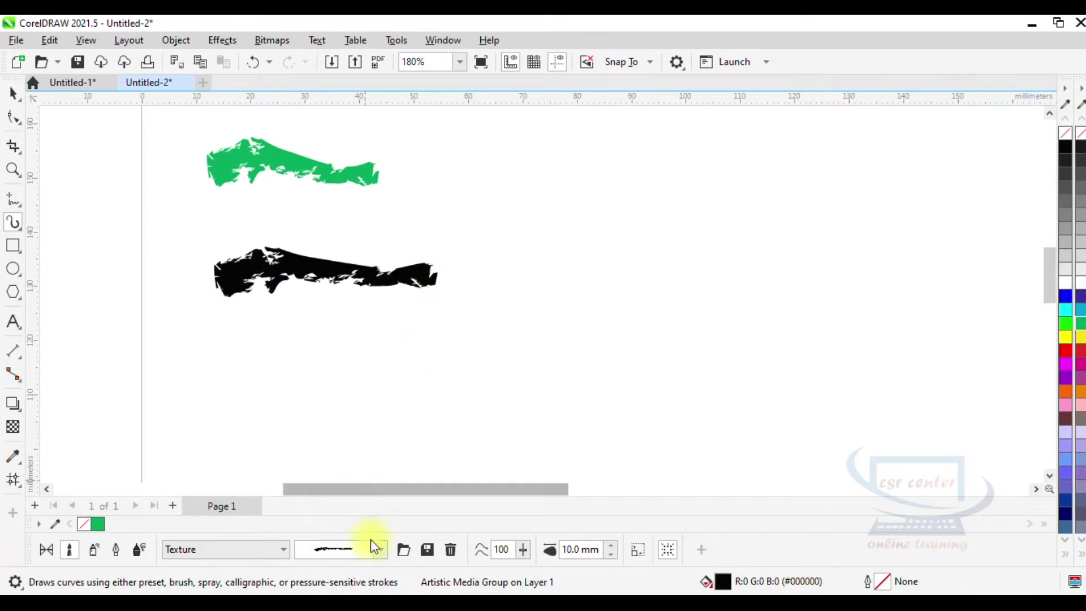
# Paint a curved feathery stroke below the black curved one, fill it green, and try a cyan outline before setting it to red
pyautogui.moveTo(492, 306); pyautogui.dragTo(761, 431)
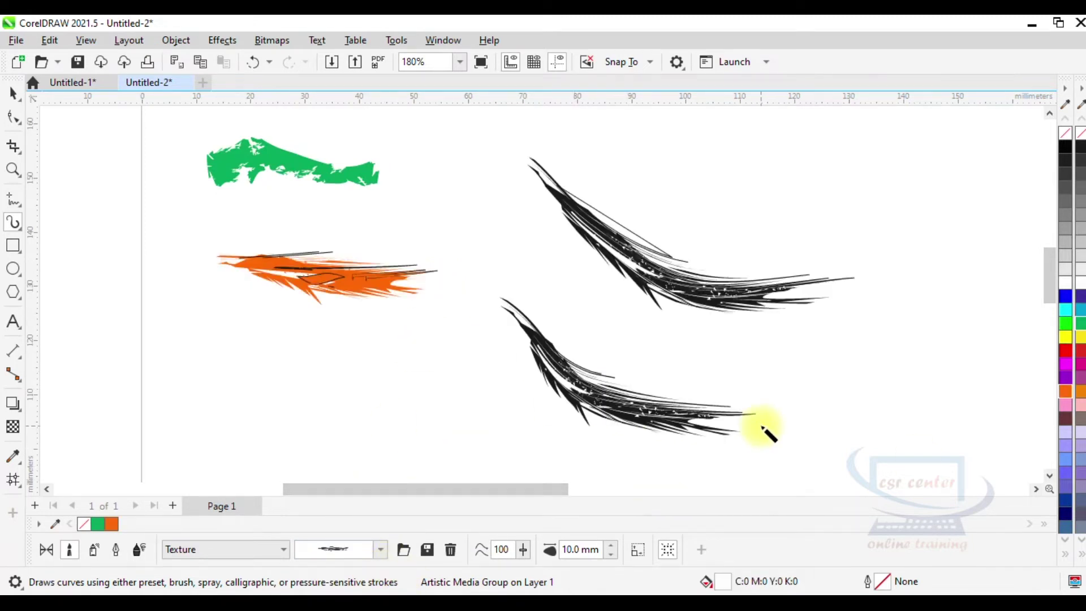
pyautogui.click(1081, 322)
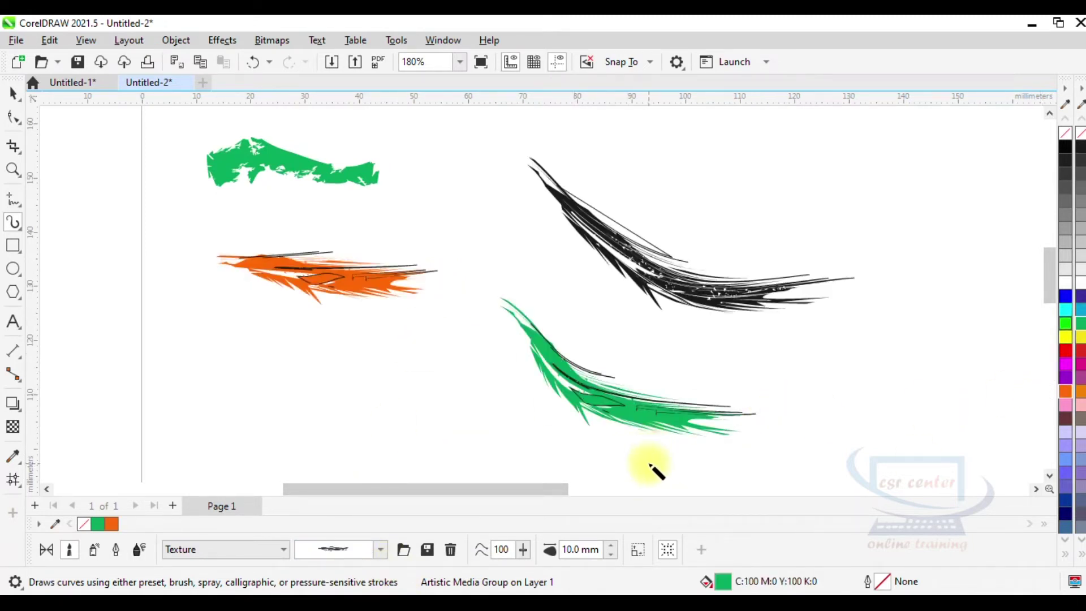
pyautogui.rightClick(1065, 309)
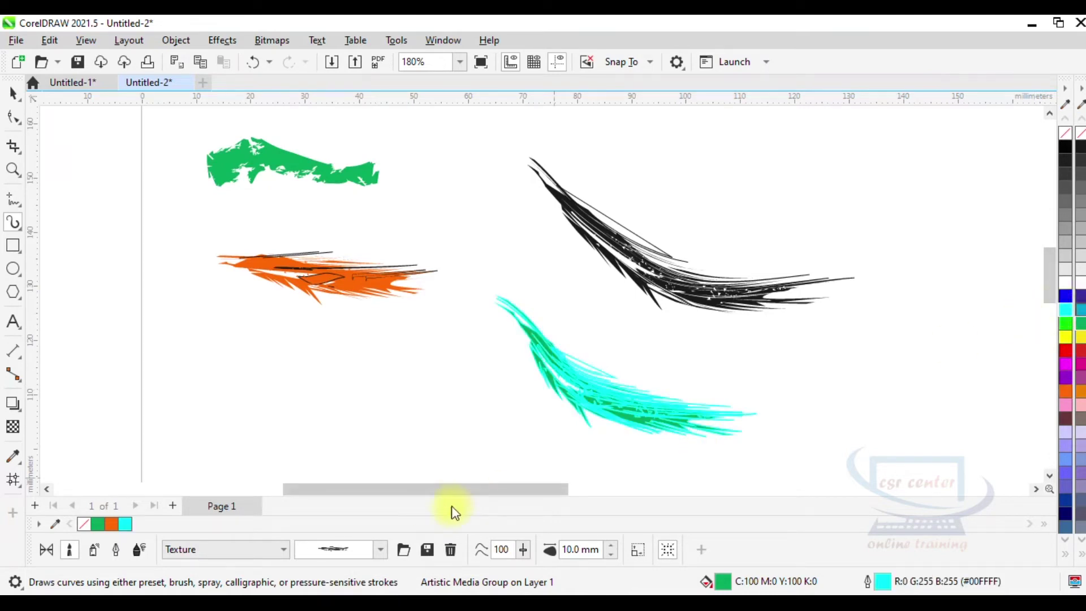
pyautogui.rightClick(1065, 350)
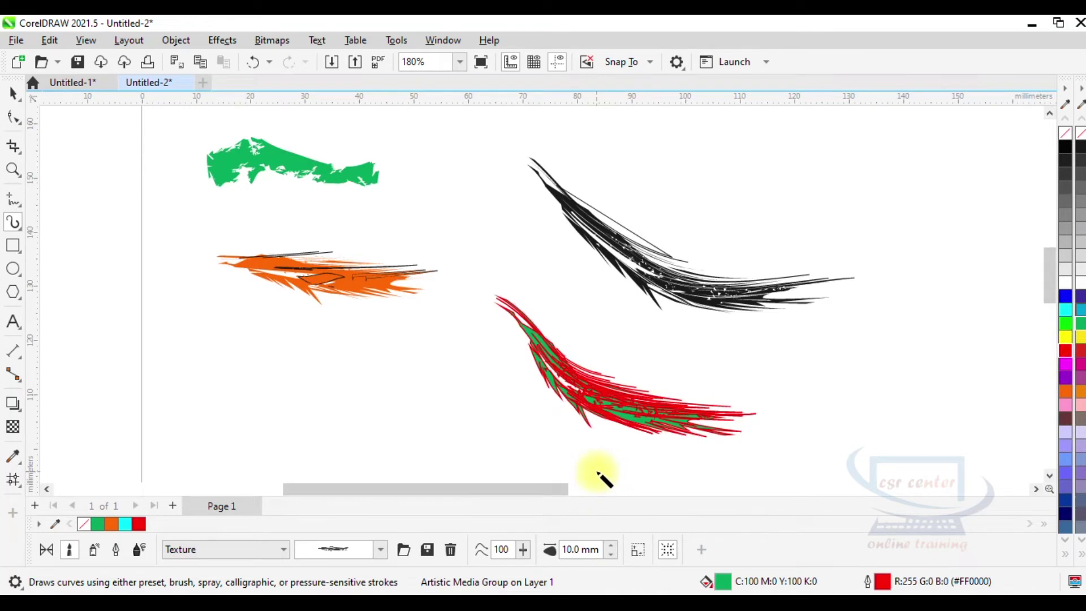
# Set the brush category to Artistic and give the newest black diagonal stroke the scratchy parallel-lines brushstroke
pyautogui.click(382, 550)
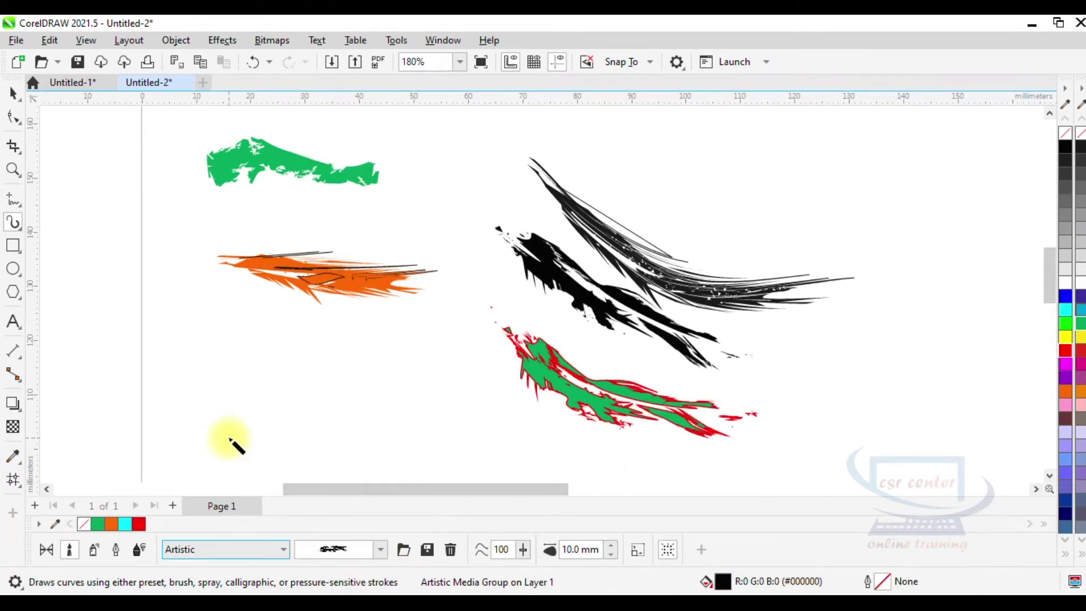
pyautogui.click(381, 550)
pyautogui.click(382, 549)
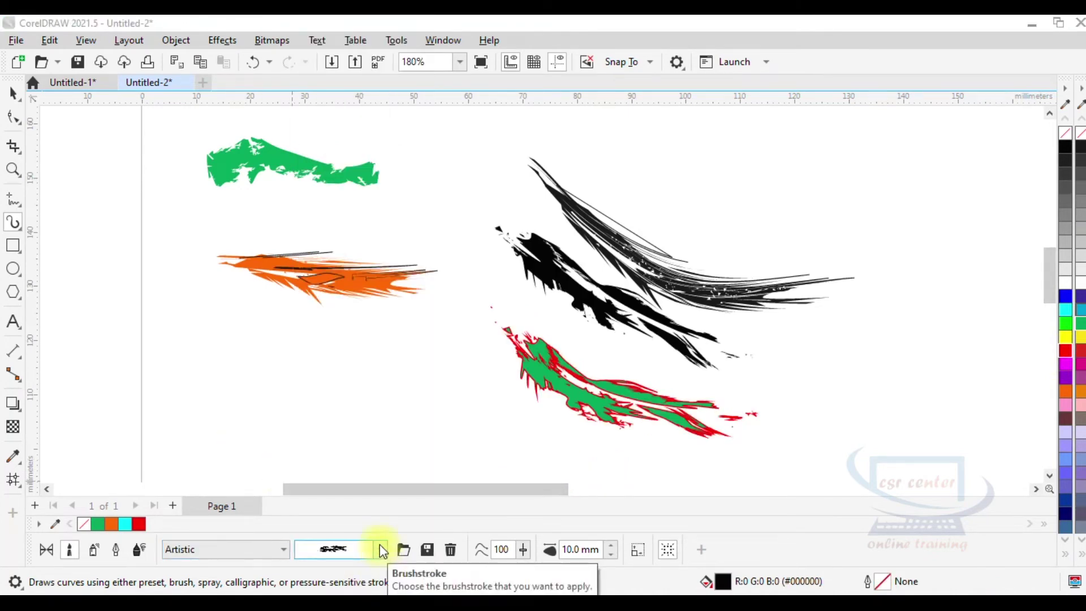
pyautogui.click(381, 548)
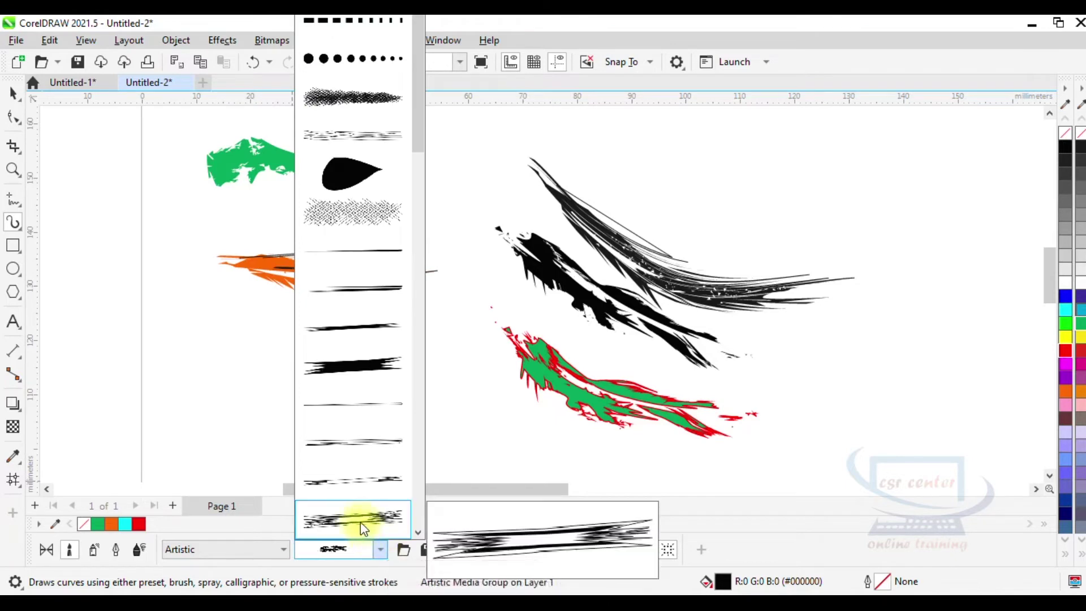
pyautogui.click(362, 529)
# Paint a curved stroke at the page's left edge and a long diagonal stroke from above the page toward its middle
pyautogui.moveTo(145, 268); pyautogui.dragTo(341, 453)
pyautogui.scroll(3, 310, 362)
pyautogui.scroll(-5, 303, 355)
pyautogui.moveTo(360, 191); pyautogui.dragTo(592, 360)
# Delete all the painted strokes in the document
pyautogui.hotkey('ctrl', 'a')
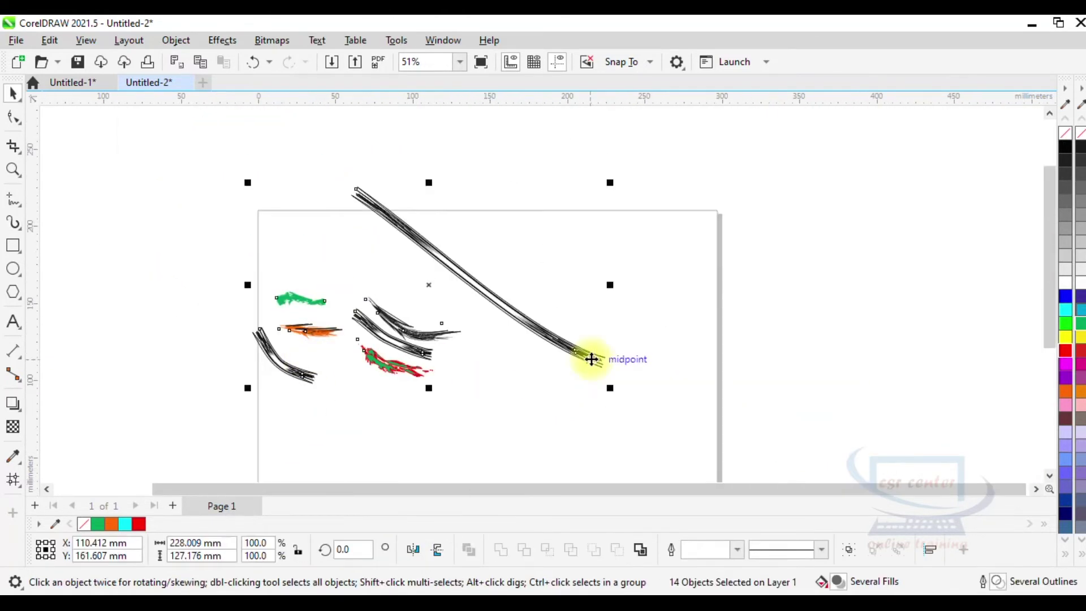
pyautogui.press('Delete')
pyautogui.scroll(6, 432, 283)
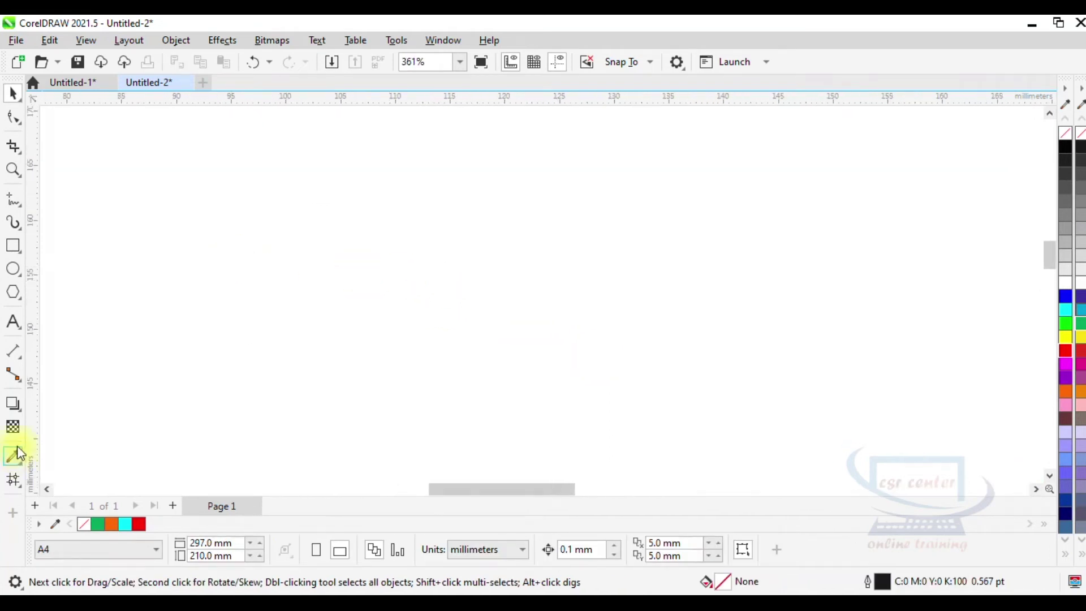
# Paint a descending diagonal stroke with a scattered-dots Artistic brushstroke and fill it red
pyautogui.click(16, 229)
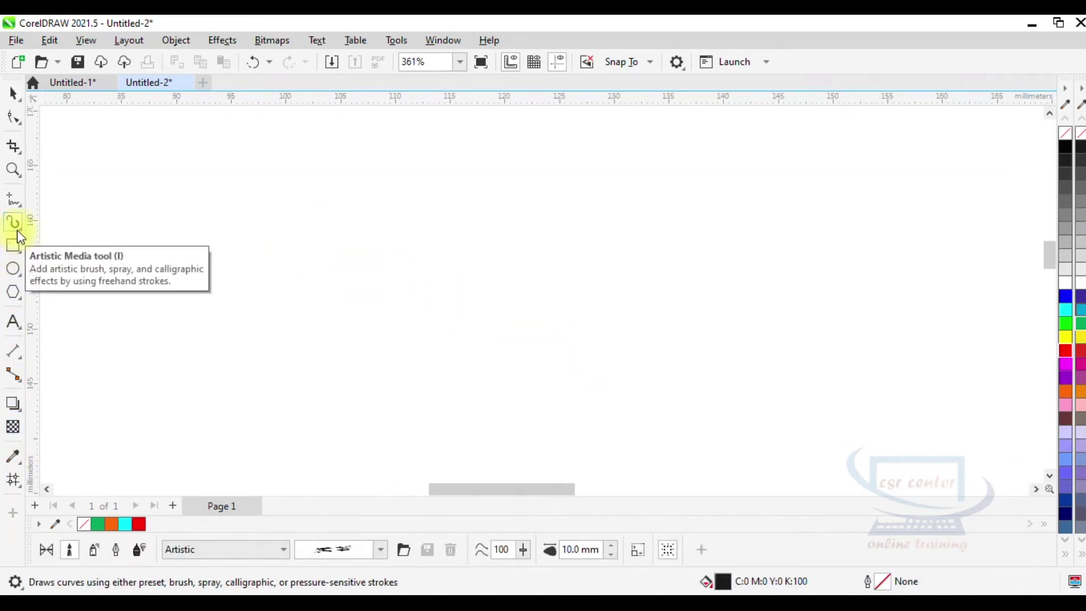
pyautogui.click(380, 550)
pyautogui.moveTo(424, 174); pyautogui.dragTo(419, 343)
pyautogui.click(368, 298)
pyautogui.moveTo(181, 223); pyautogui.dragTo(518, 368)
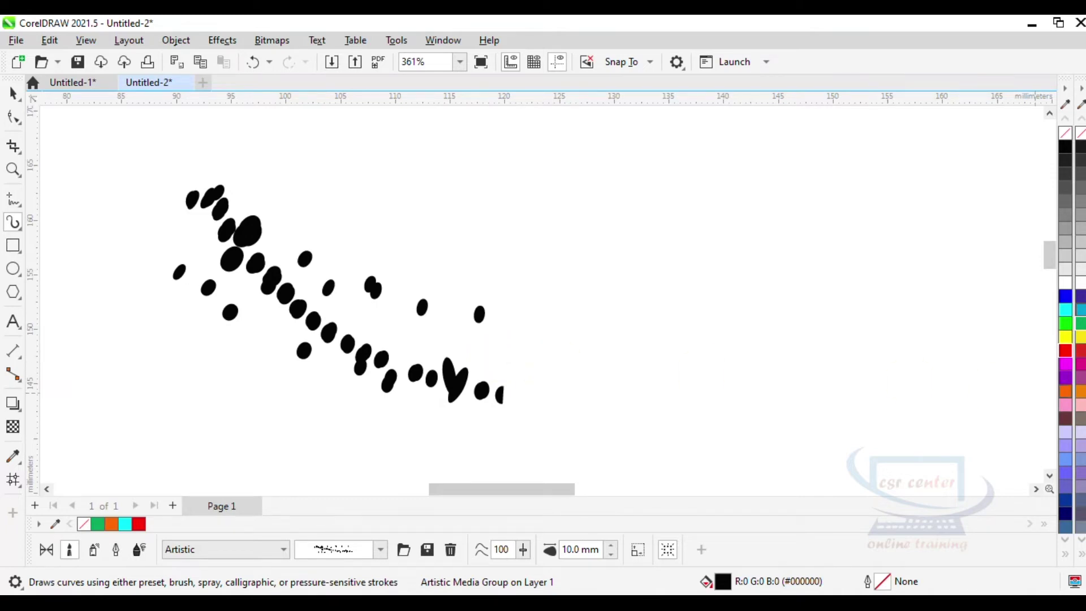
pyautogui.click(1065, 351)
# Set the brush category to Scroll, paint a stroke of four parallel tapering lines beside the red dots, and fill it blue
pyautogui.click(283, 549)
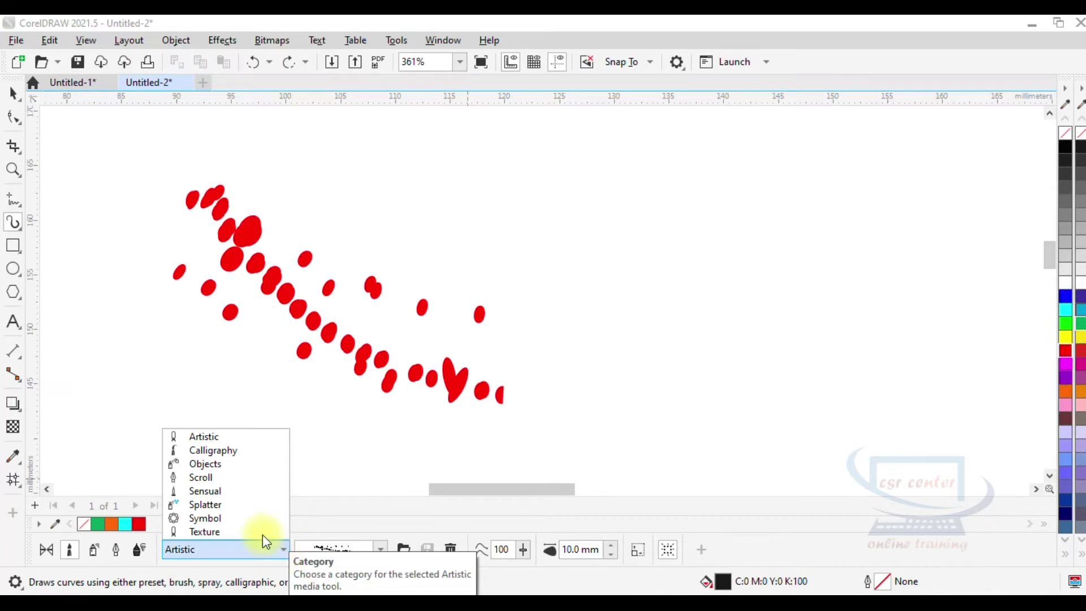
pyautogui.click(212, 476)
pyautogui.click(382, 550)
pyautogui.click(380, 548)
pyautogui.click(380, 549)
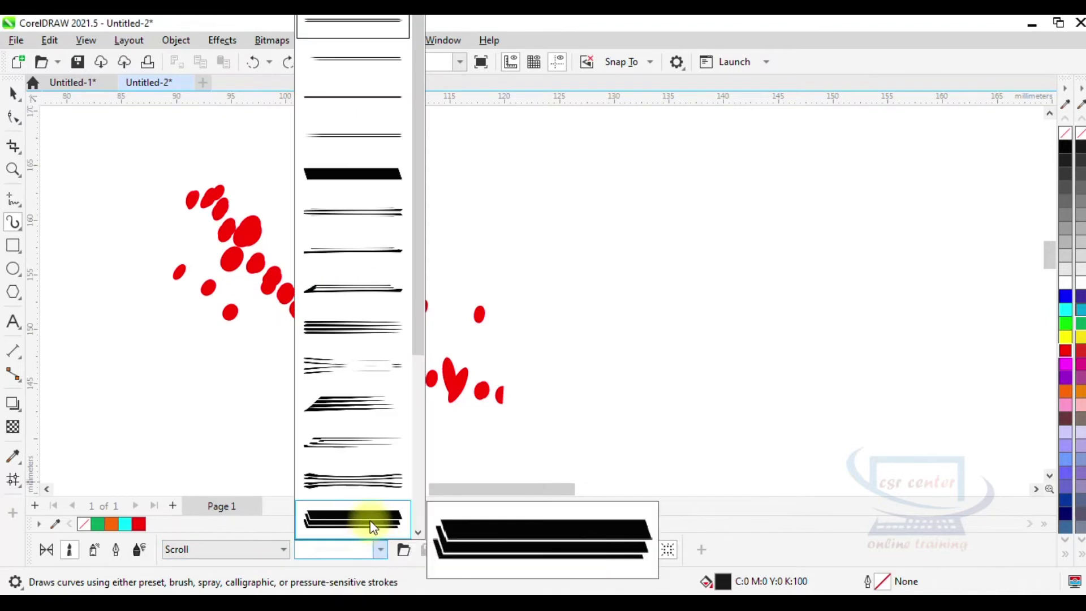
pyautogui.click(369, 306)
pyautogui.moveTo(467, 195); pyautogui.dragTo(758, 246)
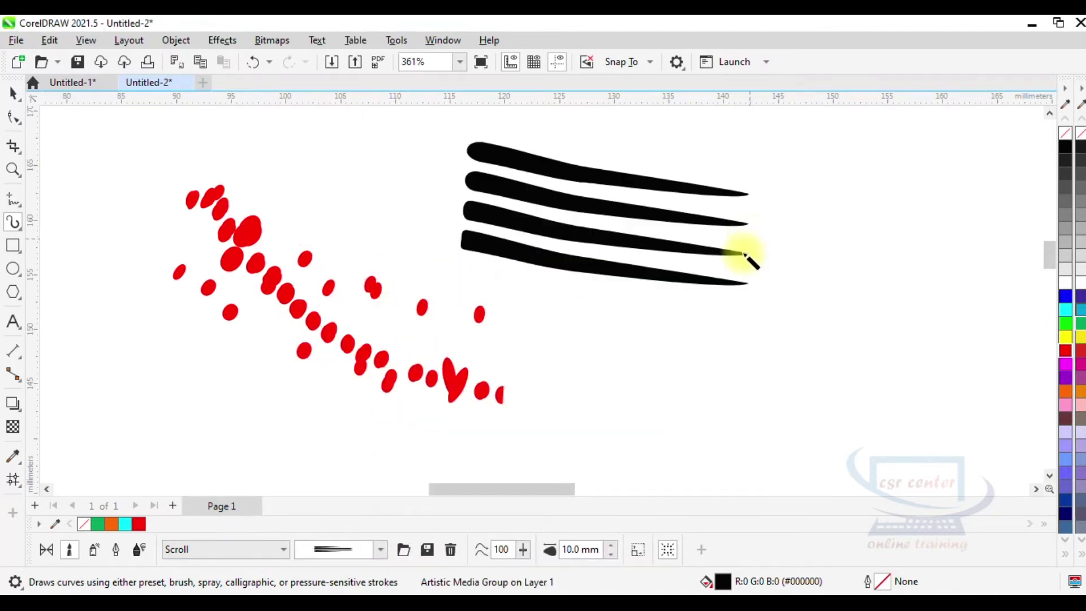
pyautogui.click(1065, 296)
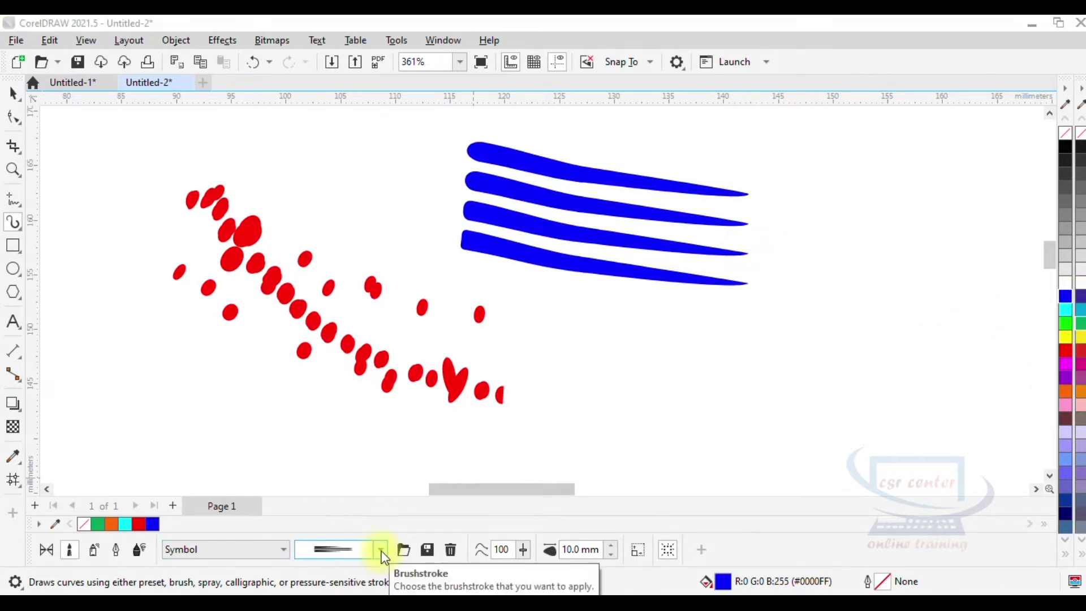
# Apply the contour-ring Symbol brushstroke to the blue stroke and paint a second stroke below it, filled red
pyautogui.click(381, 551)
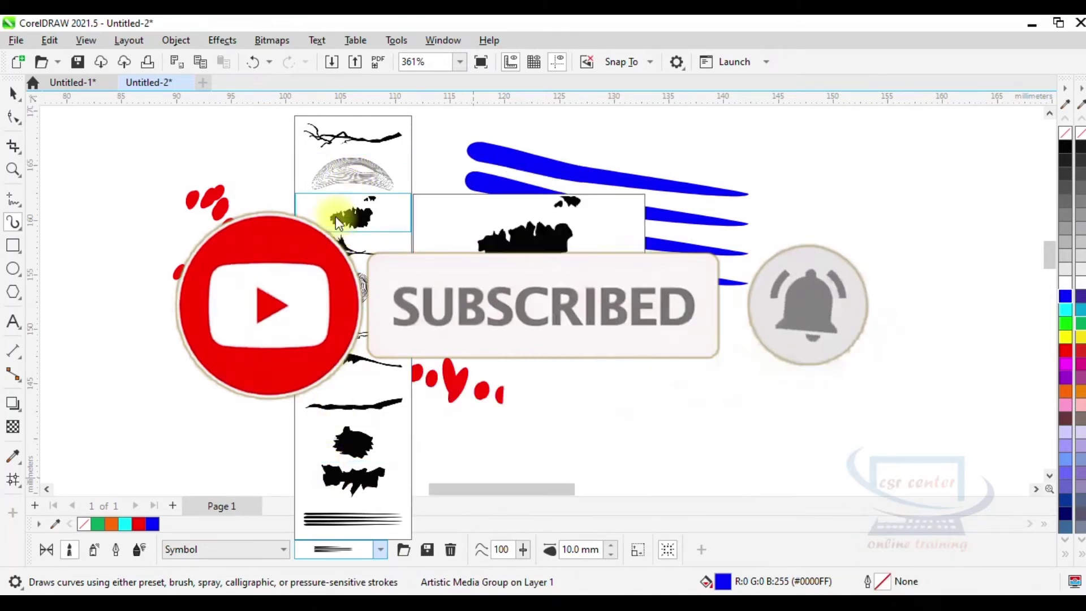
pyautogui.click(345, 172)
pyautogui.scroll(-1, 654, 436)
pyautogui.moveTo(659, 374); pyautogui.dragTo(807, 477)
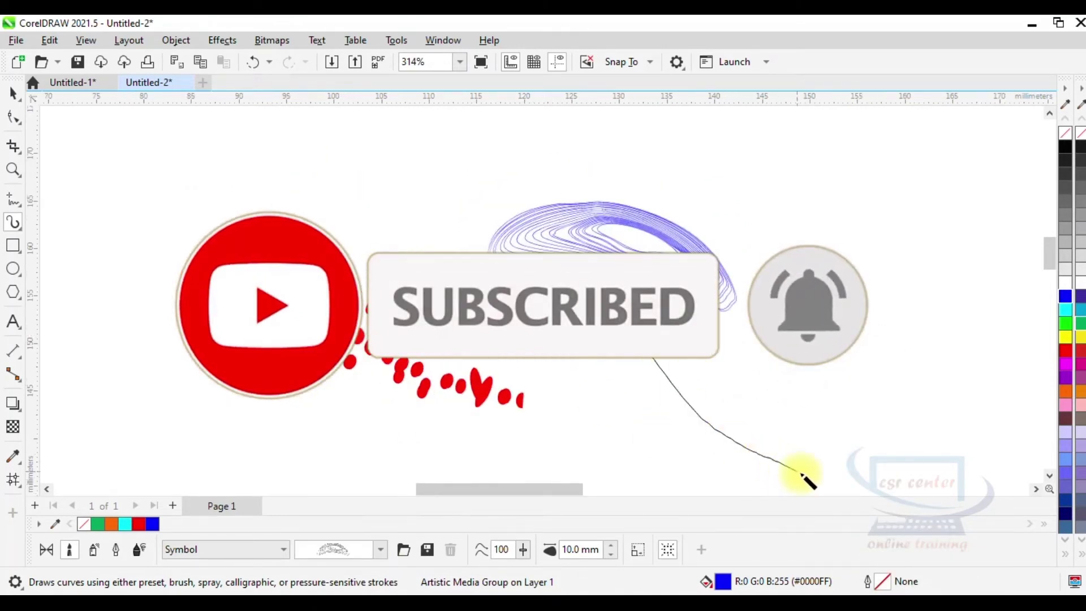
pyautogui.click(1065, 352)
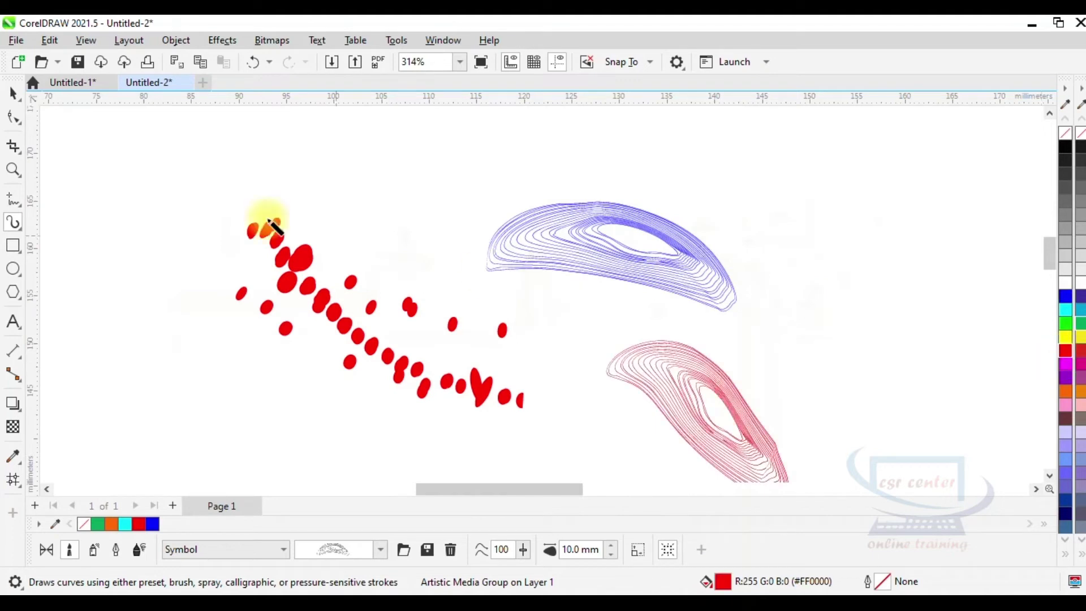
# Move and stretch the red contour-ring stroke, shrink it, and place it beside the blue one
pyautogui.click(12, 94)
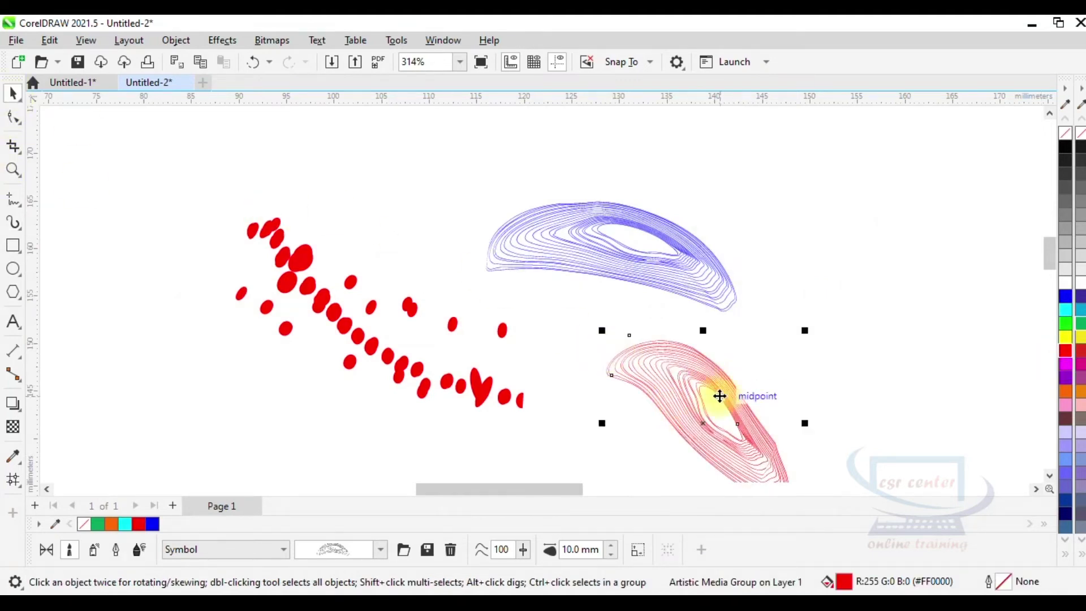
pyautogui.moveTo(720, 393); pyautogui.dragTo(786, 252)
pyautogui.moveTo(651, 361); pyautogui.dragTo(489, 462)
pyautogui.moveTo(860, 302); pyautogui.dragTo(962, 302)
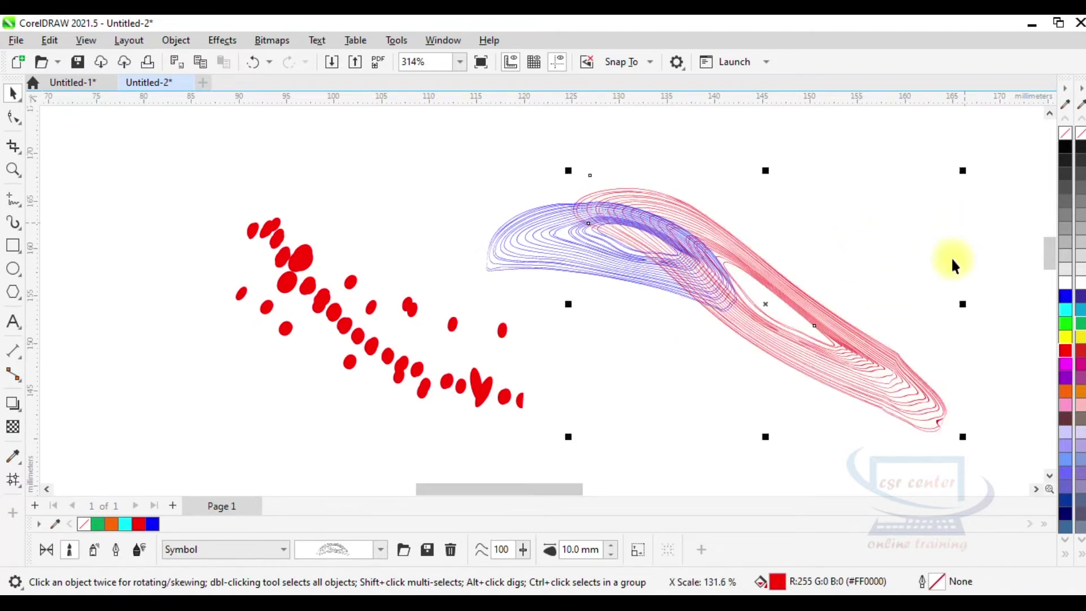
pyautogui.moveTo(963, 435); pyautogui.dragTo(738, 294)
pyautogui.moveTo(662, 204); pyautogui.dragTo(802, 205)
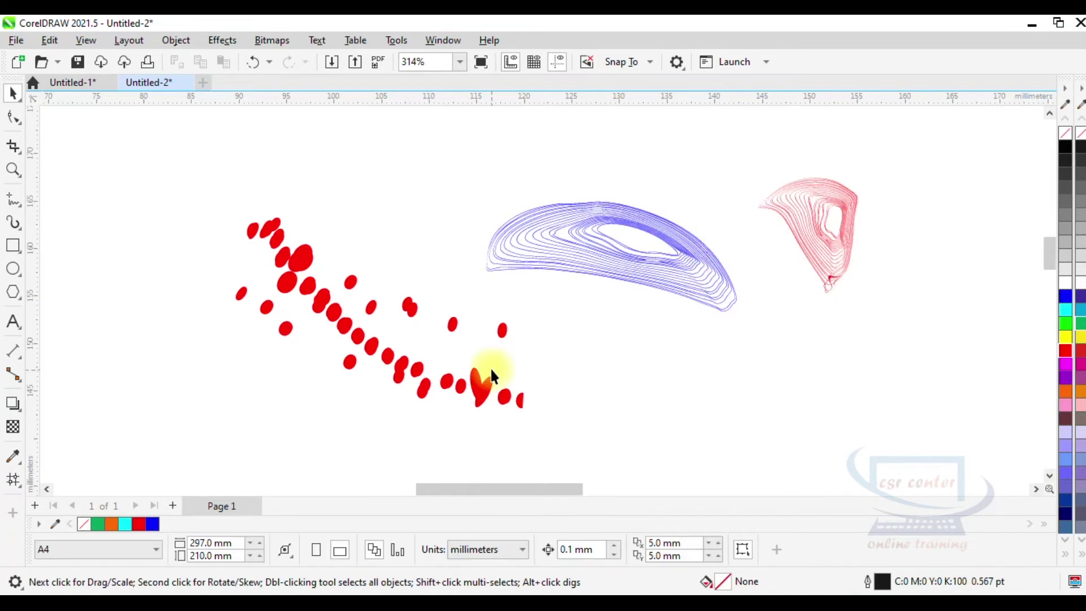
# Clear the page by deleting the red dots and both contour-ring strokes
pyautogui.hotkey('ctrl', 'a')
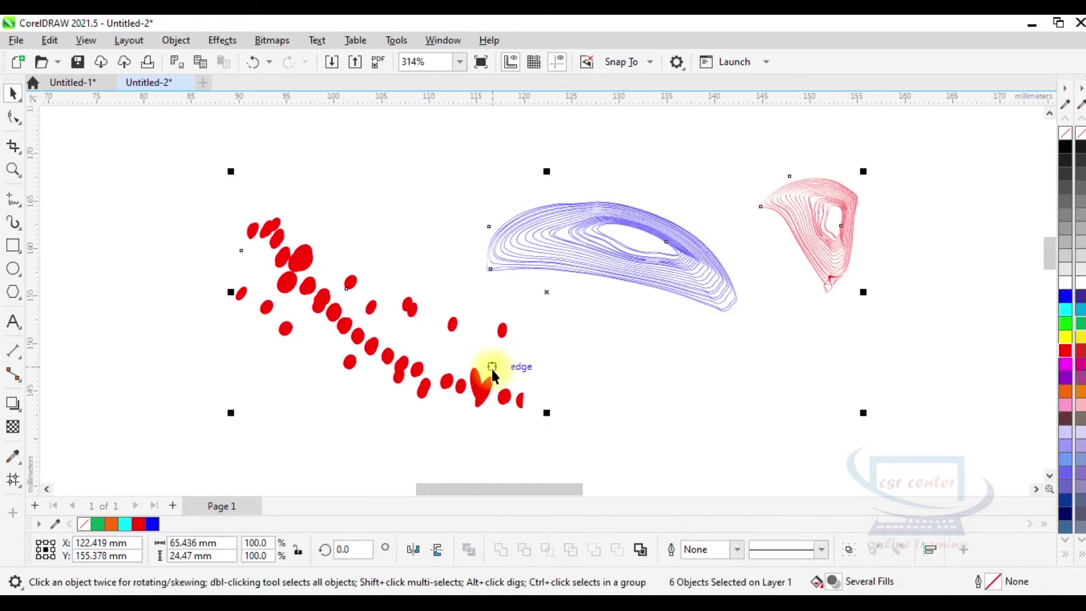
pyautogui.press('Delete')
# Switch the Artistic Media tool to Spray mode, set the category to Plants, and choose the green trees spray pattern
pyautogui.click(12, 224)
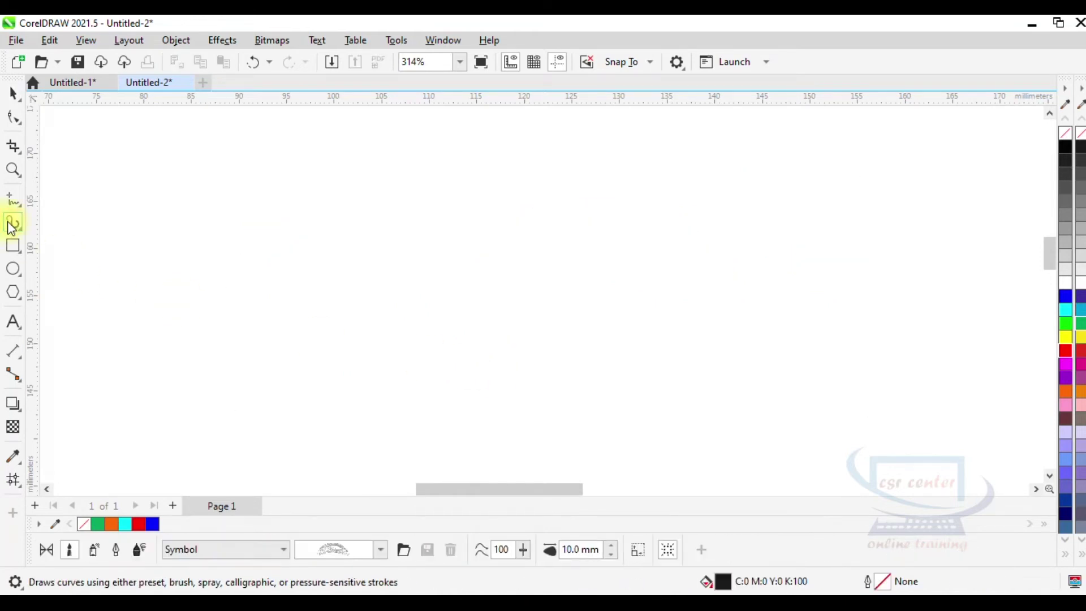
pyautogui.click(98, 551)
pyautogui.click(284, 551)
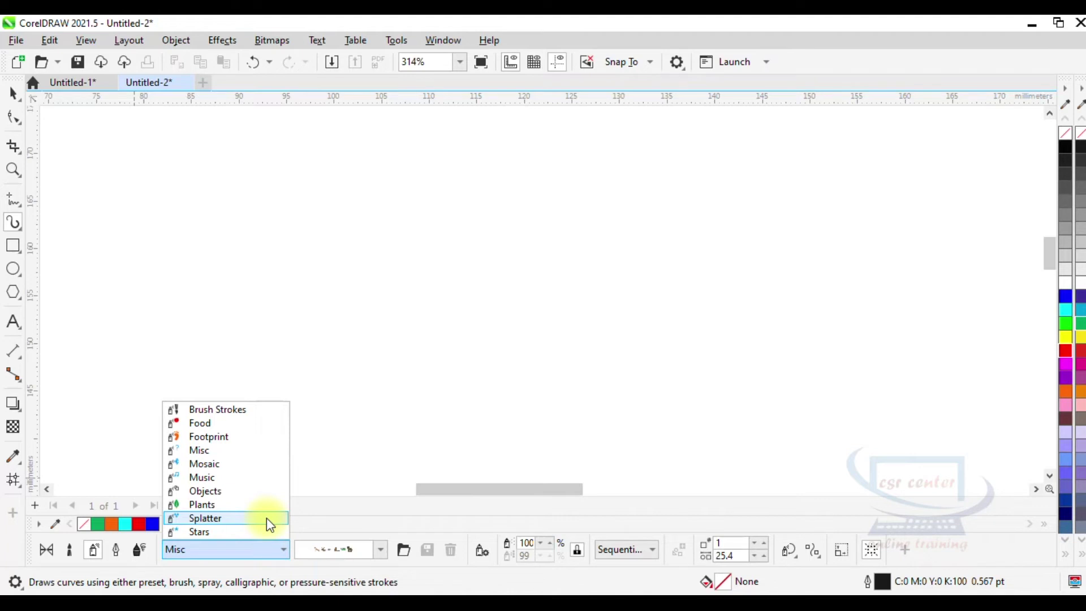
pyautogui.click(217, 507)
pyautogui.click(380, 552)
pyautogui.click(380, 552)
pyautogui.click(380, 552)
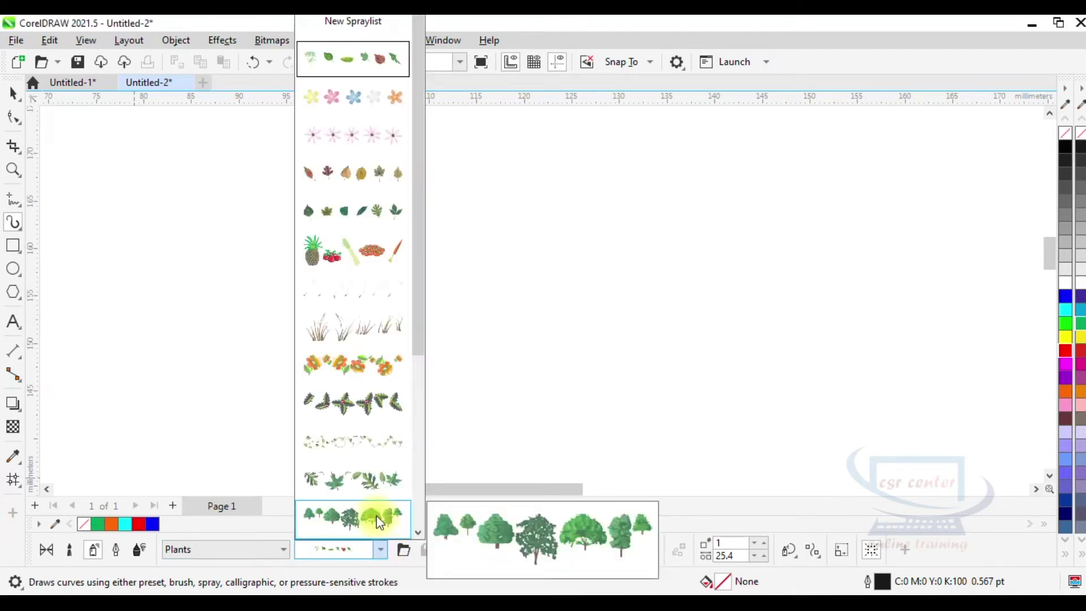
pyautogui.moveTo(413, 324)
pyautogui.mouseDown()
pyautogui.moveTo(415, 509)
pyautogui.moveTo(432, 315)
pyautogui.moveTo(416, 399)
pyautogui.mouseUp()
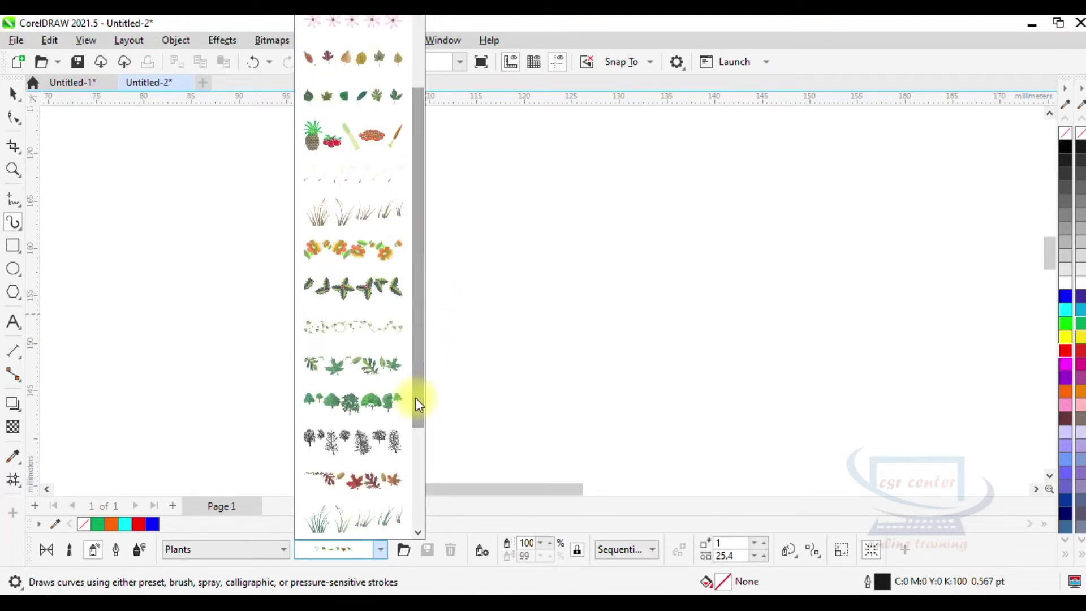
pyautogui.click(378, 397)
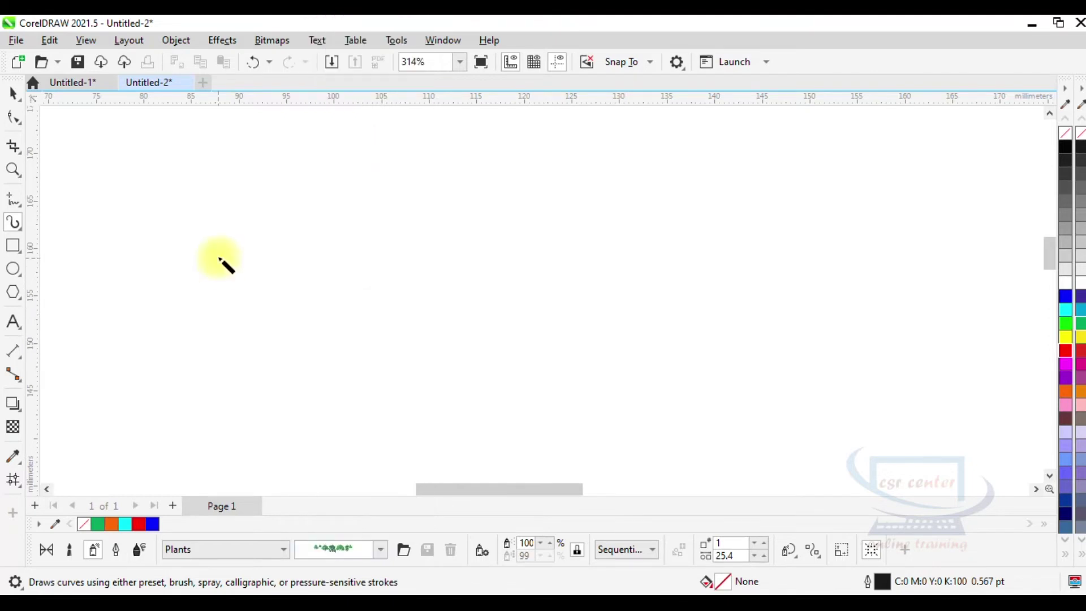
# Spray three groups of trees across the upper part of the page and arrange them into one continuous row
pyautogui.moveTo(122, 208)
pyautogui.mouseDown()
pyautogui.moveTo(202, 268)
pyautogui.moveTo(460, 318)
pyautogui.moveTo(637, 302)
pyautogui.mouseUp()
pyautogui.scroll(-2, 613, 298)
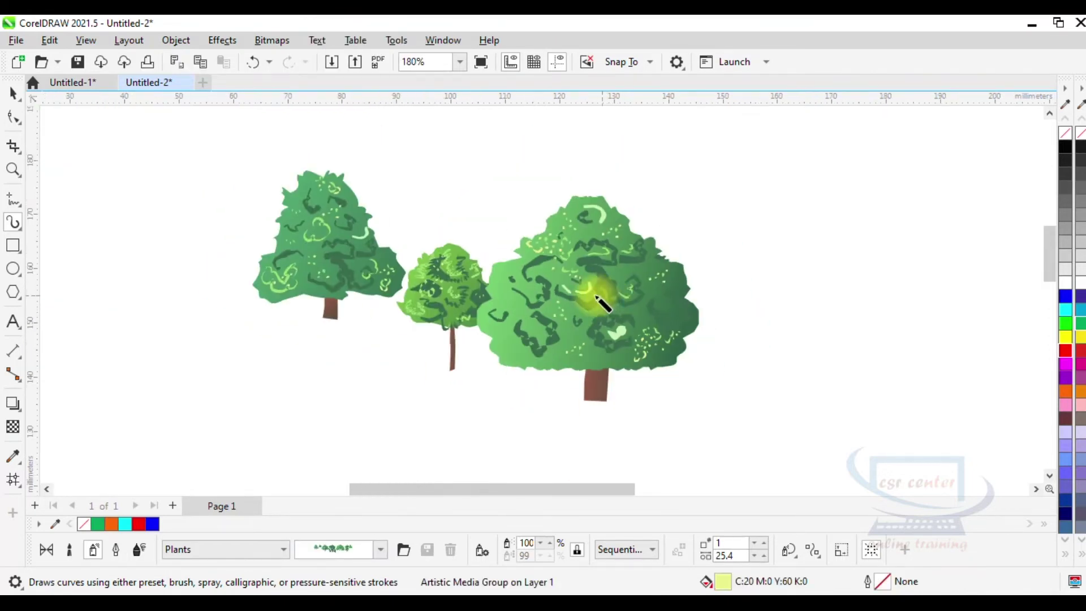
pyautogui.moveTo(700, 209)
pyautogui.mouseDown()
pyautogui.moveTo(854, 246)
pyautogui.moveTo(1001, 235)
pyautogui.mouseUp()
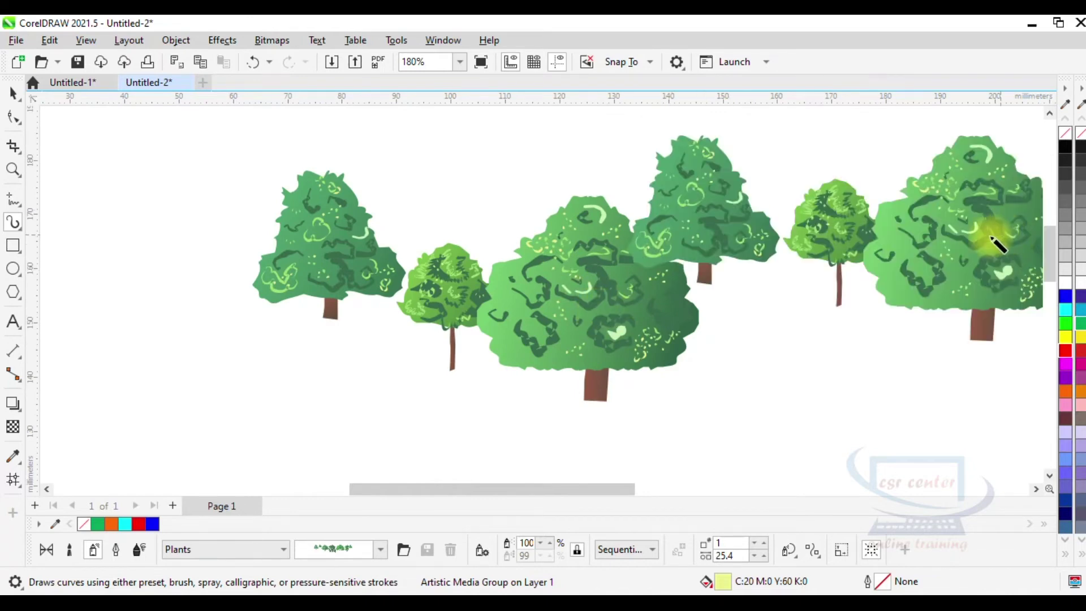
pyautogui.scroll(-1, 828, 334)
pyautogui.moveTo(230, 177)
pyautogui.mouseDown()
pyautogui.moveTo(407, 215)
pyautogui.moveTo(311, 226)
pyautogui.moveTo(243, 217)
pyautogui.mouseUp()
pyautogui.click(13, 94)
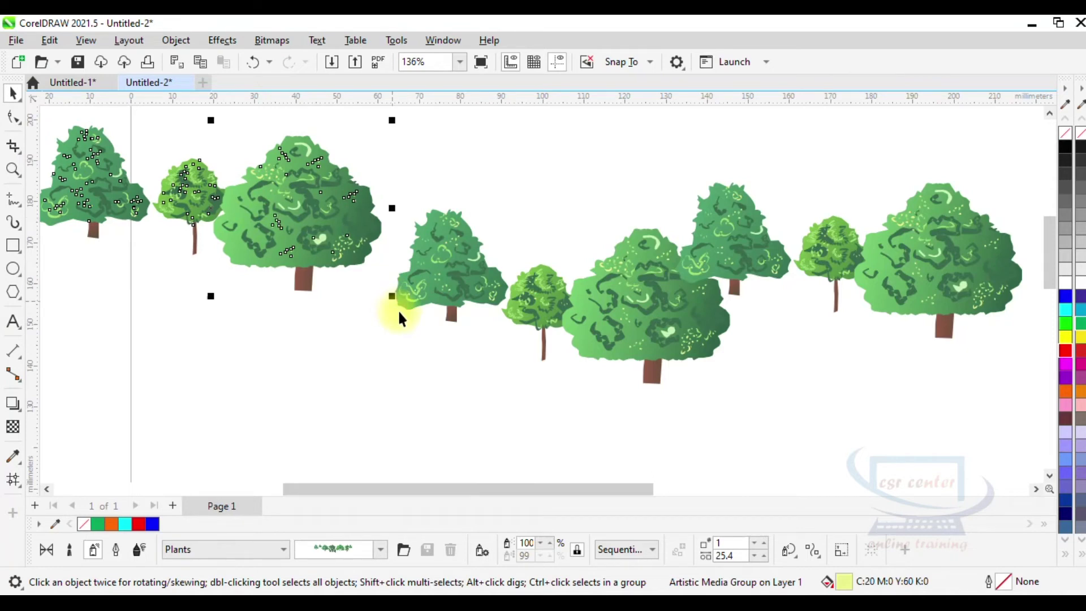
pyautogui.click(838, 392)
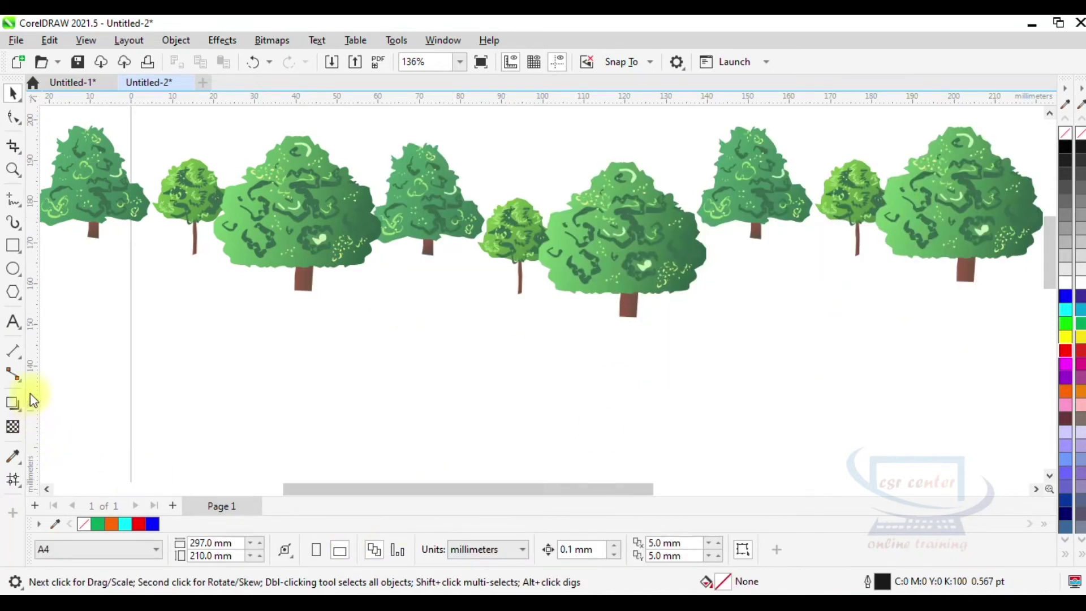
# Choose the Plants spray pattern with the pineapple and red fruits for the Artistic Media tool
pyautogui.click(14, 223)
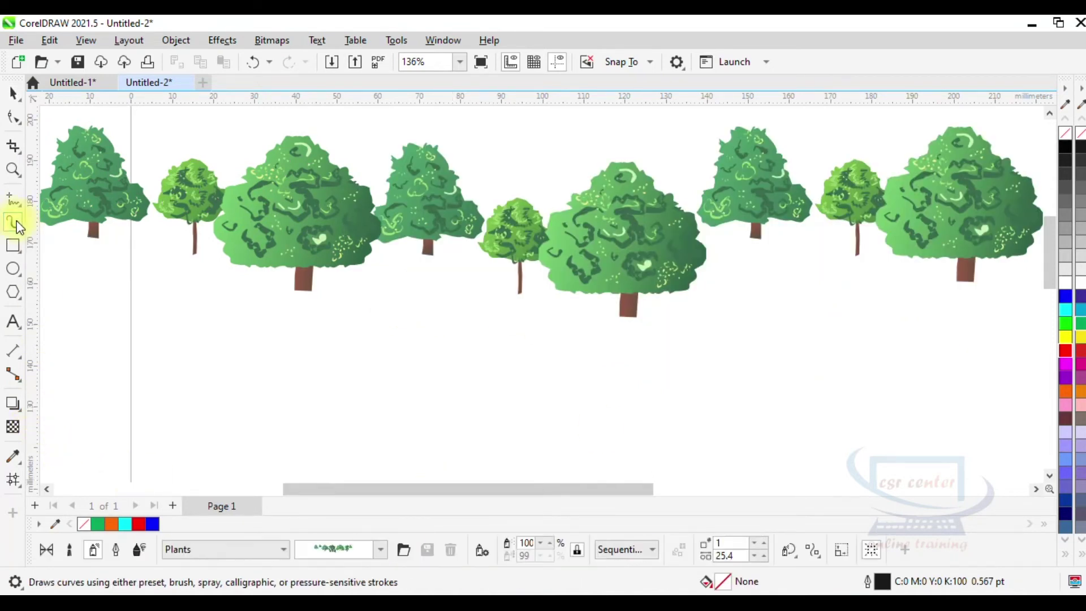
pyautogui.click(382, 549)
pyautogui.click(382, 551)
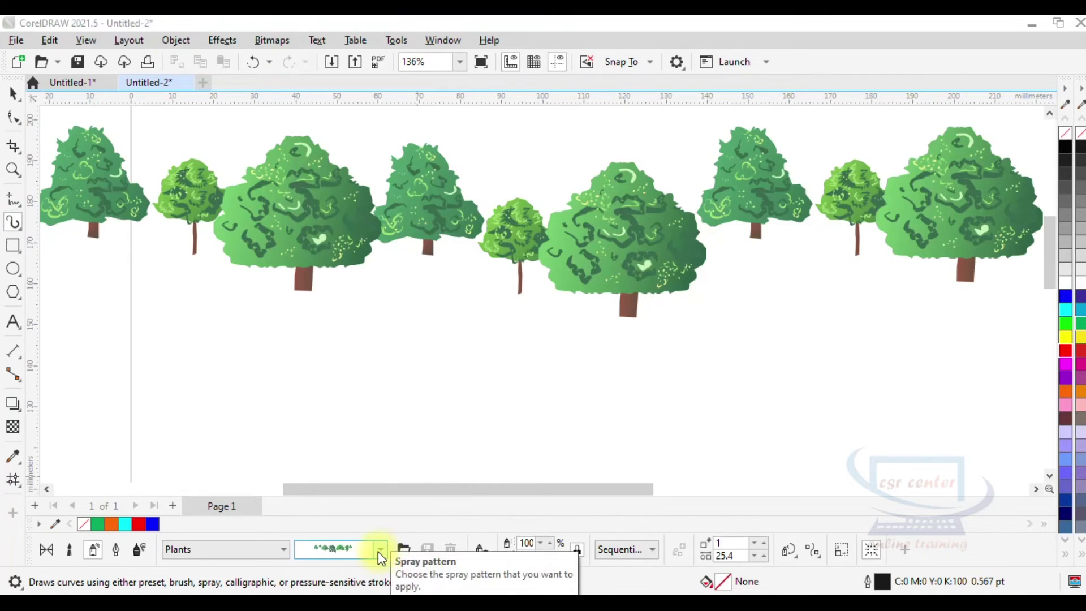
pyautogui.click(379, 551)
pyautogui.click(374, 257)
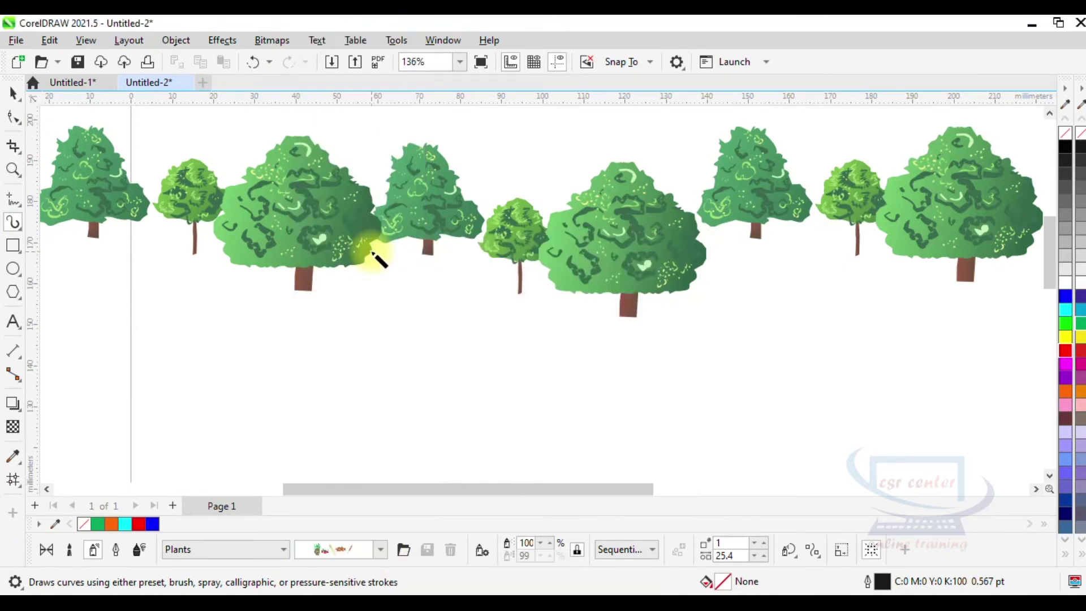
# Spray pineapples and red fruits across the tree row in one long stroke followed by several short ones
pyautogui.moveTo(85, 246)
pyautogui.mouseDown()
pyautogui.moveTo(252, 298)
pyautogui.moveTo(470, 298)
pyautogui.mouseUp()
pyautogui.moveTo(473, 300); pyautogui.dragTo(616, 322)
pyautogui.moveTo(698, 368)
pyautogui.mouseDown()
pyautogui.moveTo(703, 308)
pyautogui.moveTo(781, 291)
pyautogui.moveTo(835, 317)
pyautogui.mouseUp()
pyautogui.moveTo(896, 283); pyautogui.dragTo(970, 322)
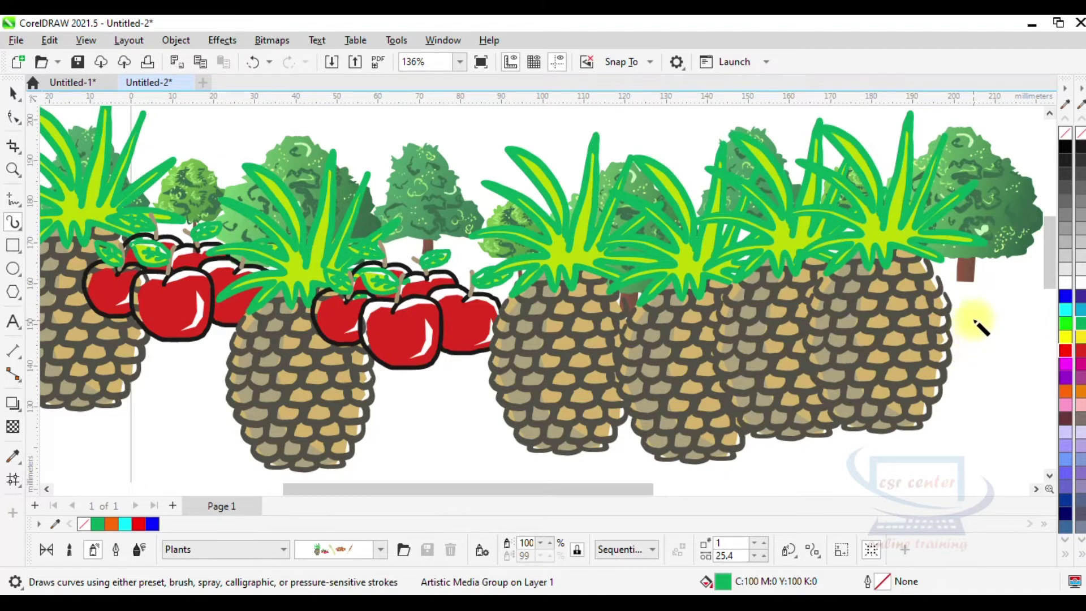
# Delete all the sprayed pineapple and red fruit groups, keeping the tree row
pyautogui.scroll(-2, 582, 388)
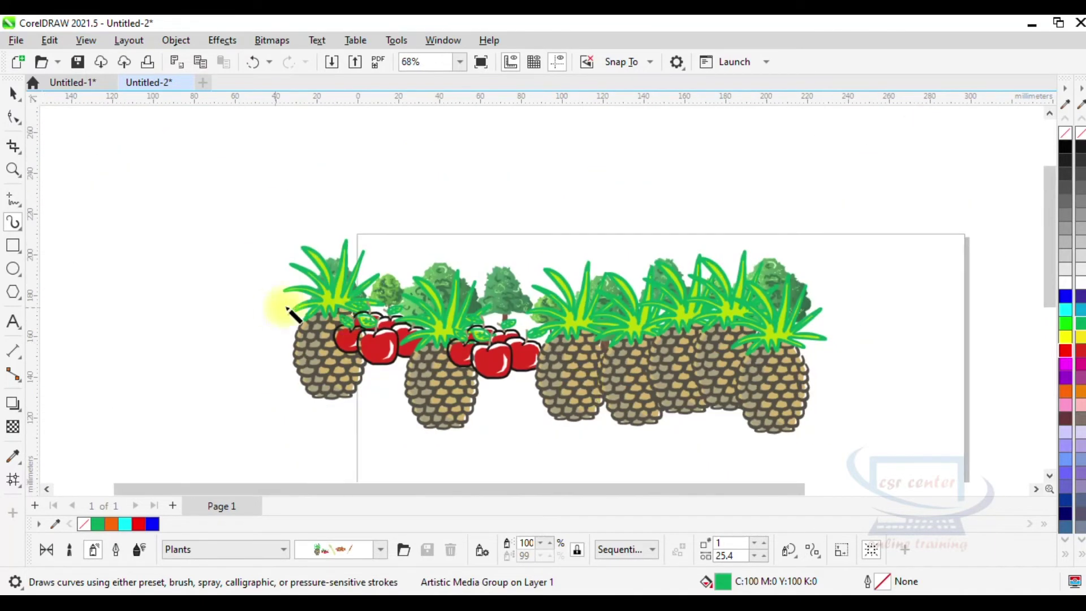
pyautogui.scroll(1, 620, 339)
pyautogui.click(13, 95)
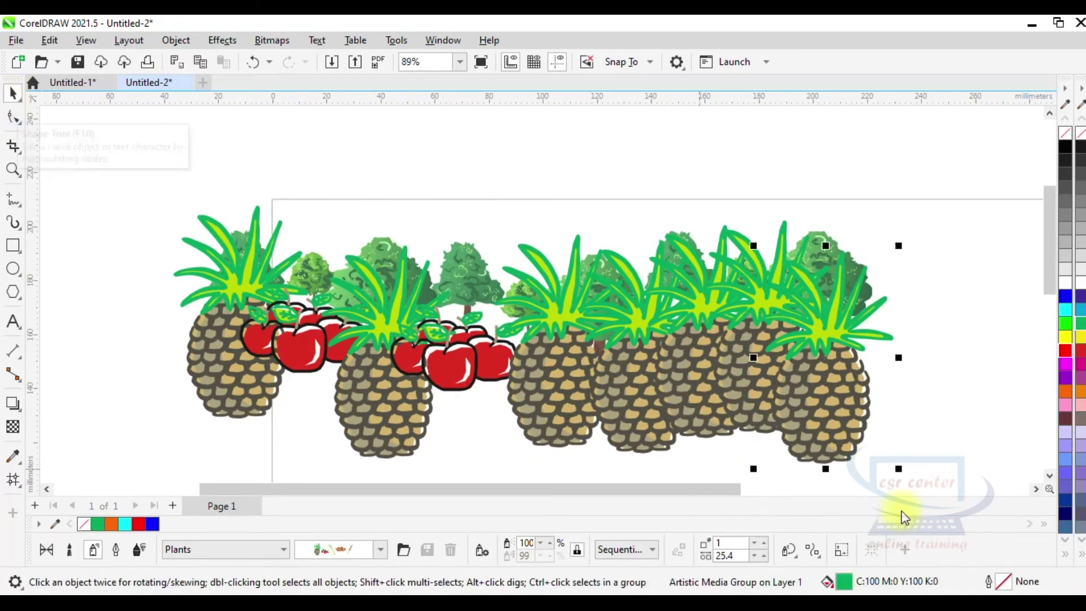
pyautogui.press('Delete')
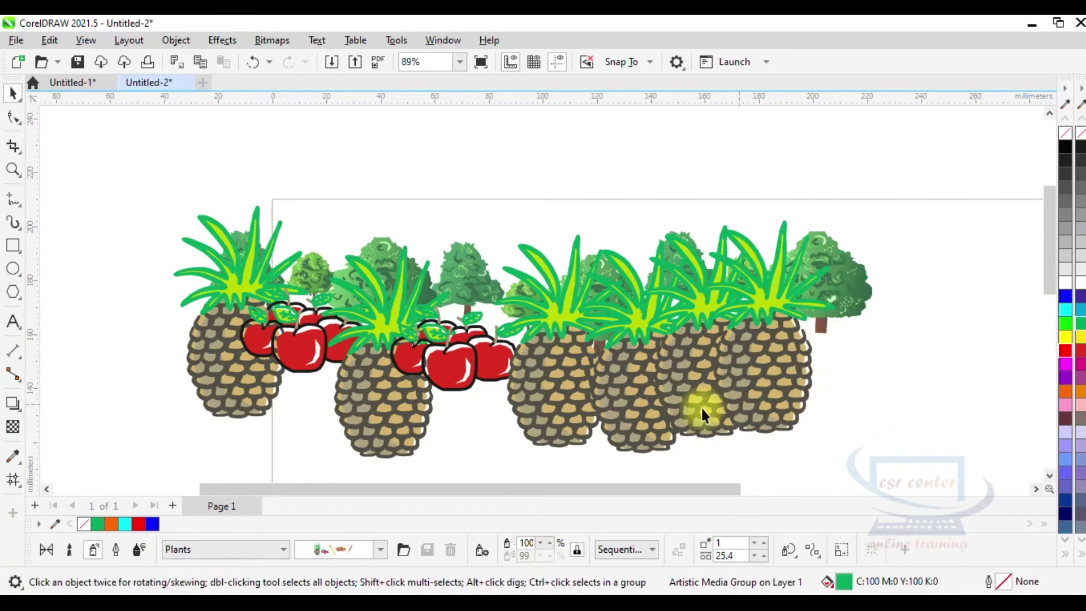
pyautogui.click(695, 388)
pyautogui.press('Delete')
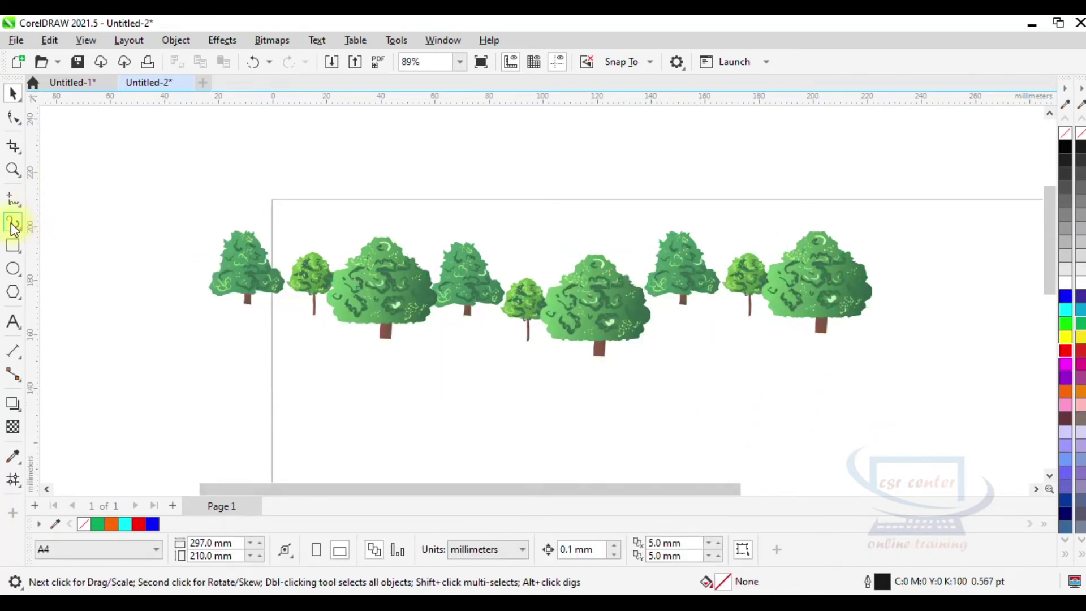
# Spray two pineapples beside the page's left edge and move one of them to the right side of the page
pyautogui.click(12, 223)
pyautogui.moveTo(66, 260)
pyautogui.mouseDown()
pyautogui.moveTo(138, 300)
pyautogui.moveTo(194, 351)
pyautogui.mouseUp()
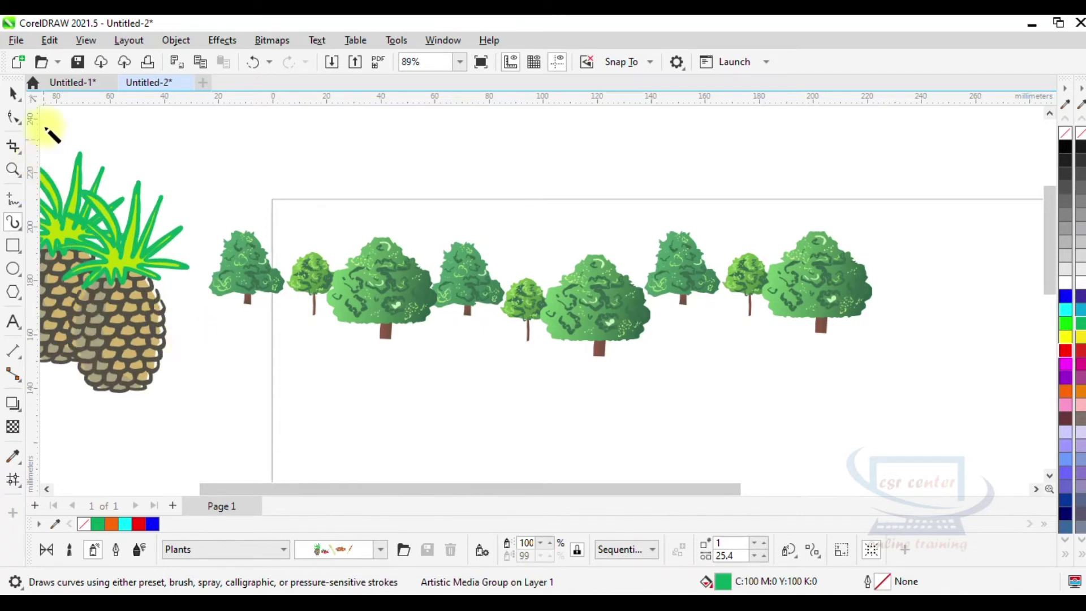
pyautogui.click(19, 98)
pyautogui.moveTo(102, 327); pyautogui.dragTo(78, 443)
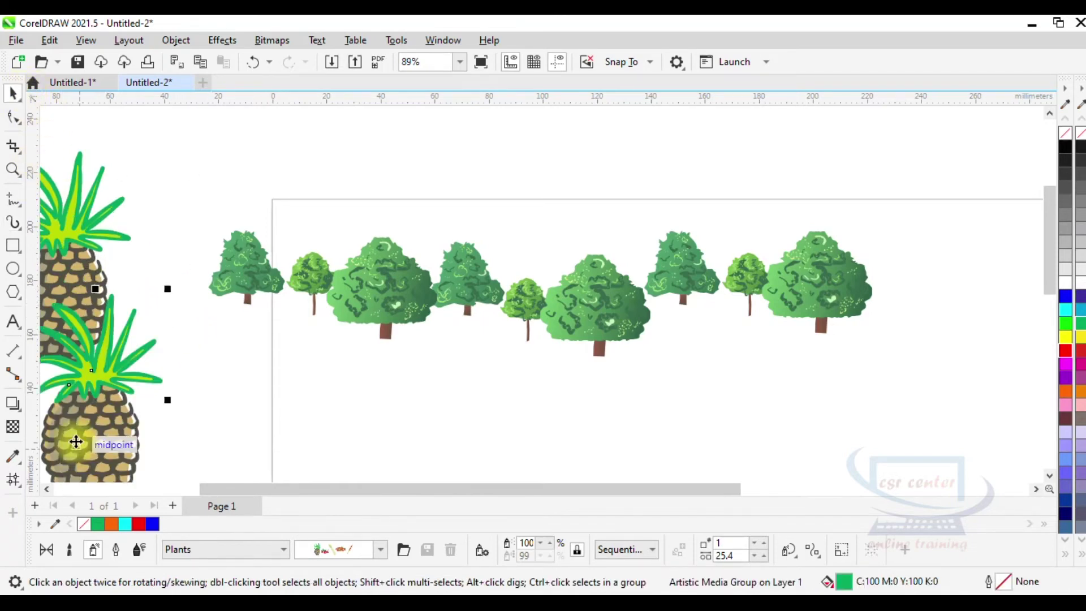
# Apply the Plants green oak and maple leaf pattern to the selected pineapple and spray an arc of leaves around the tree row's left end
pyautogui.click(380, 549)
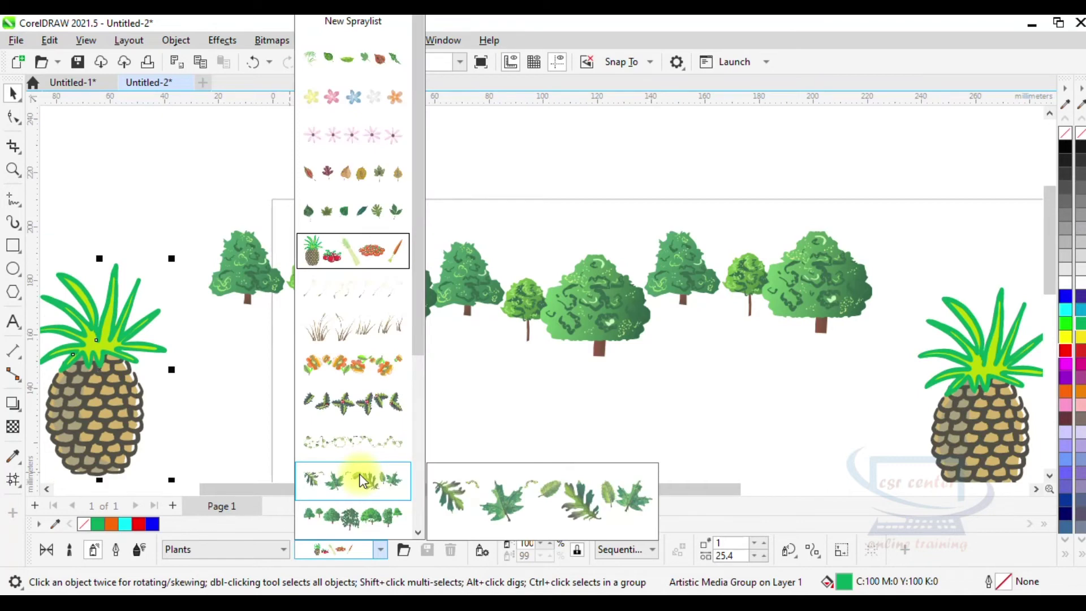
pyautogui.click(359, 478)
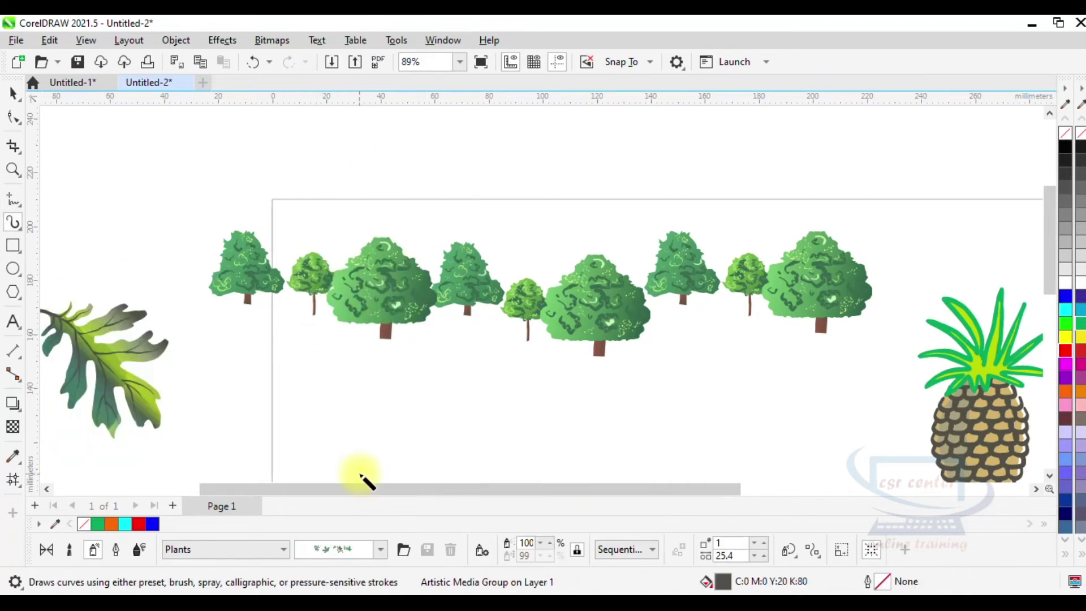
pyautogui.moveTo(255, 365)
pyautogui.mouseDown()
pyautogui.moveTo(213, 344)
pyautogui.moveTo(134, 243)
pyautogui.moveTo(169, 223)
pyautogui.moveTo(203, 168)
pyautogui.moveTo(279, 162)
pyautogui.moveTo(554, 198)
pyautogui.mouseUp()
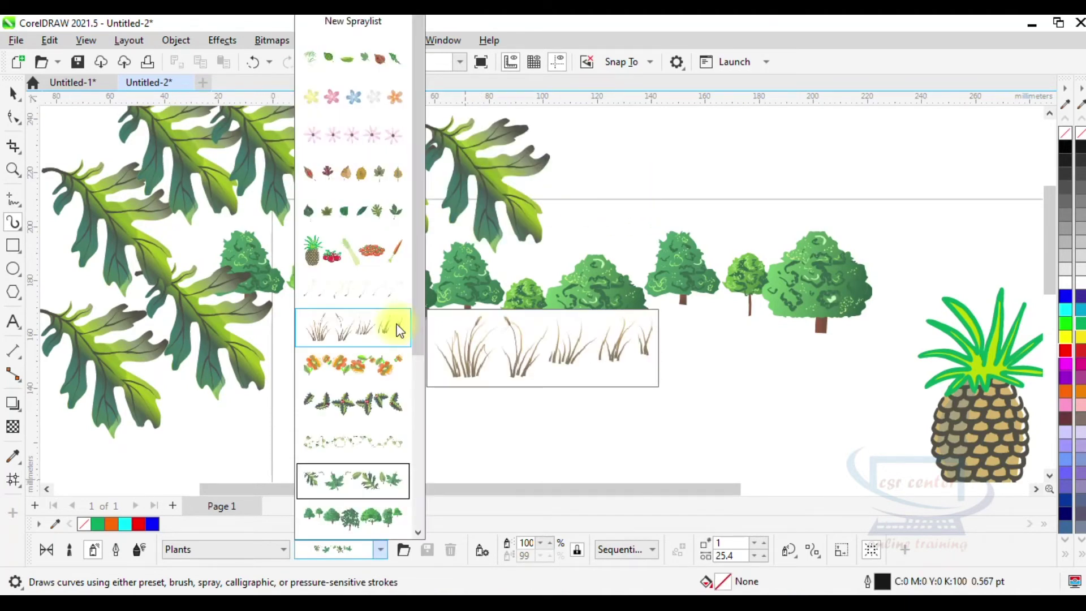
# Choose the Plants dry grass spray pattern and spray two long rows of grass below the trees
pyautogui.click(397, 328)
pyautogui.scroll(-3, 177, 452)
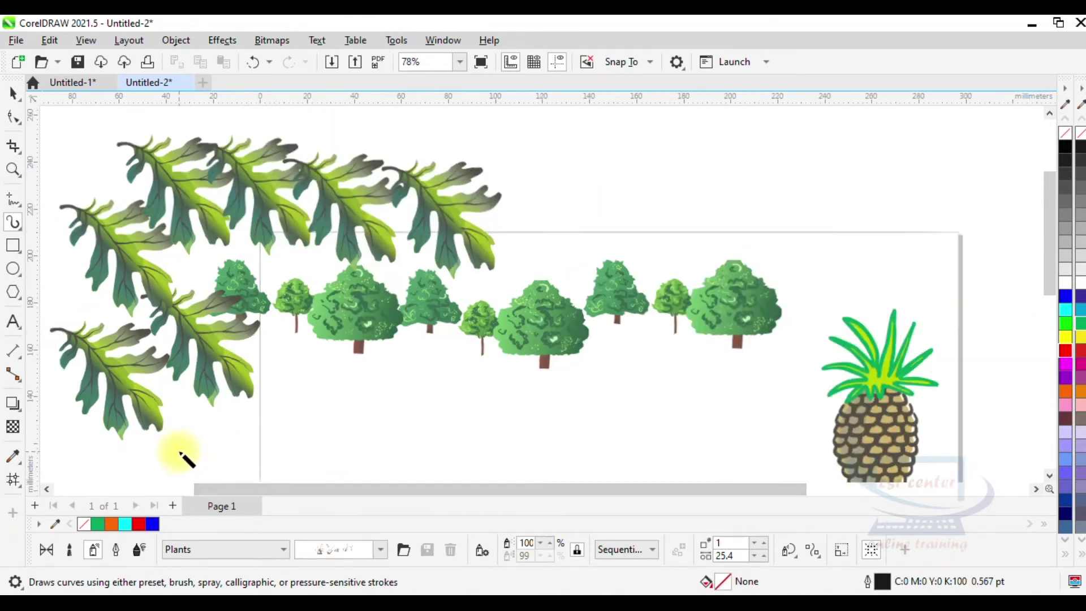
pyautogui.moveTo(253, 445); pyautogui.dragTo(601, 461)
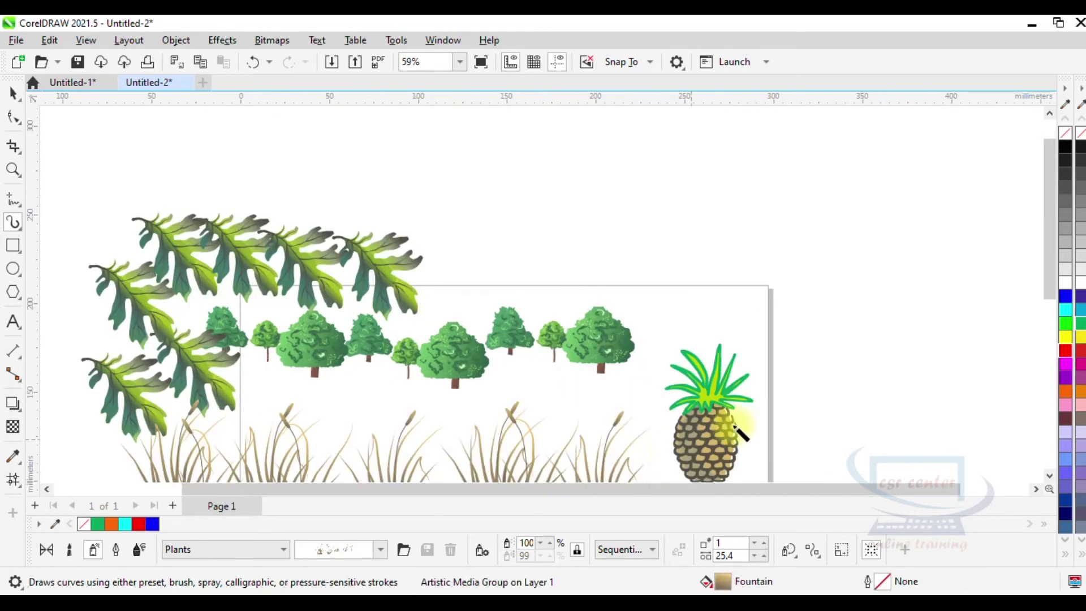
pyautogui.scroll(-2, 1040, 306)
pyautogui.moveTo(710, 468); pyautogui.dragTo(103, 450)
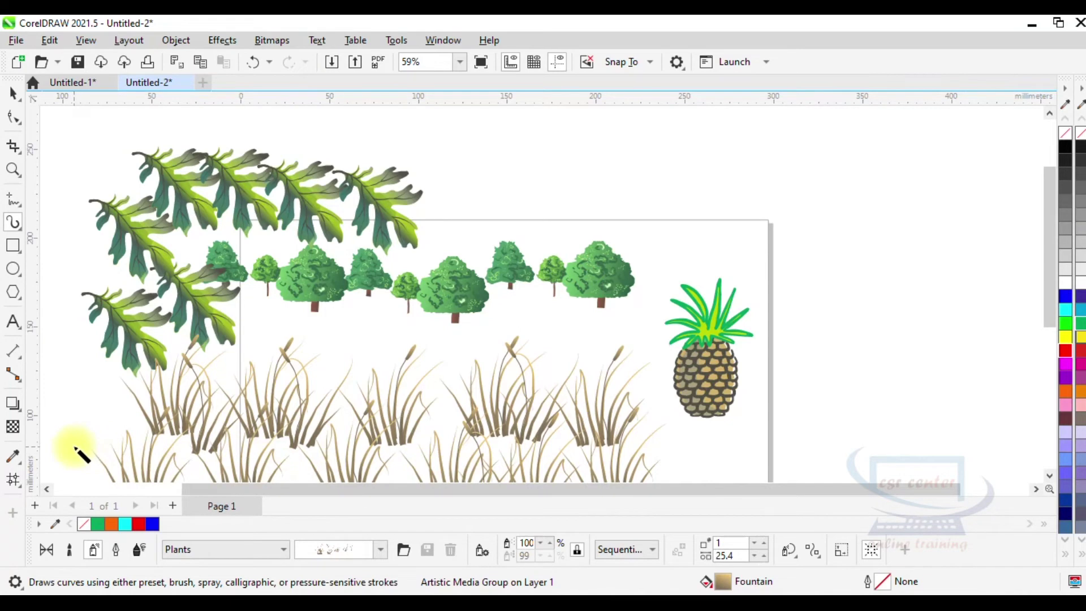
# Move the sprayed leaves one by one away from the trees to the lower left and lower right sides of the grass
pyautogui.click(13, 93)
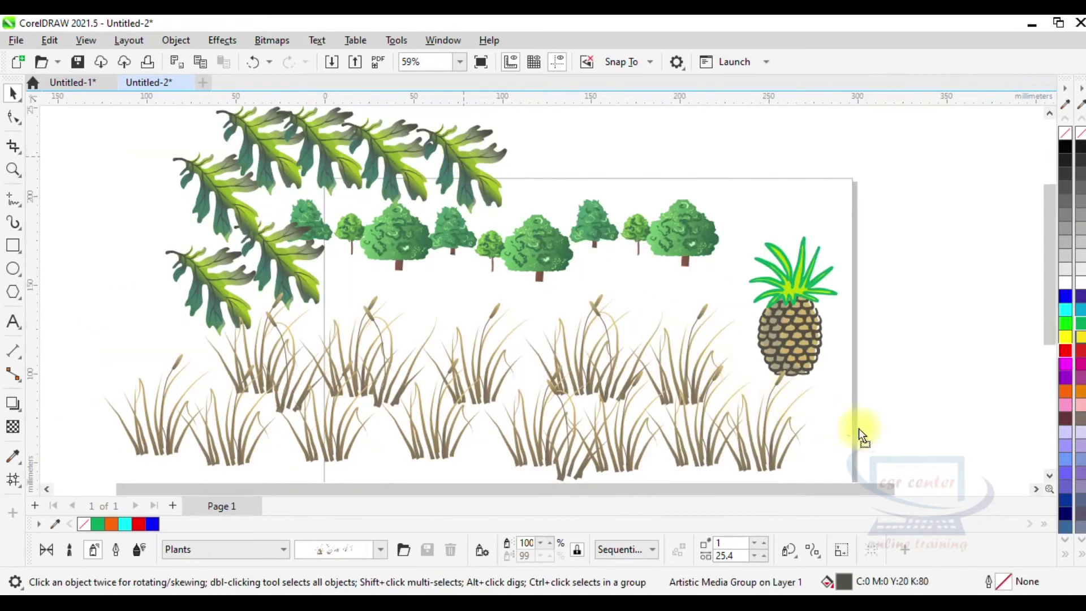
pyautogui.moveTo(859, 428); pyautogui.dragTo(860, 430)
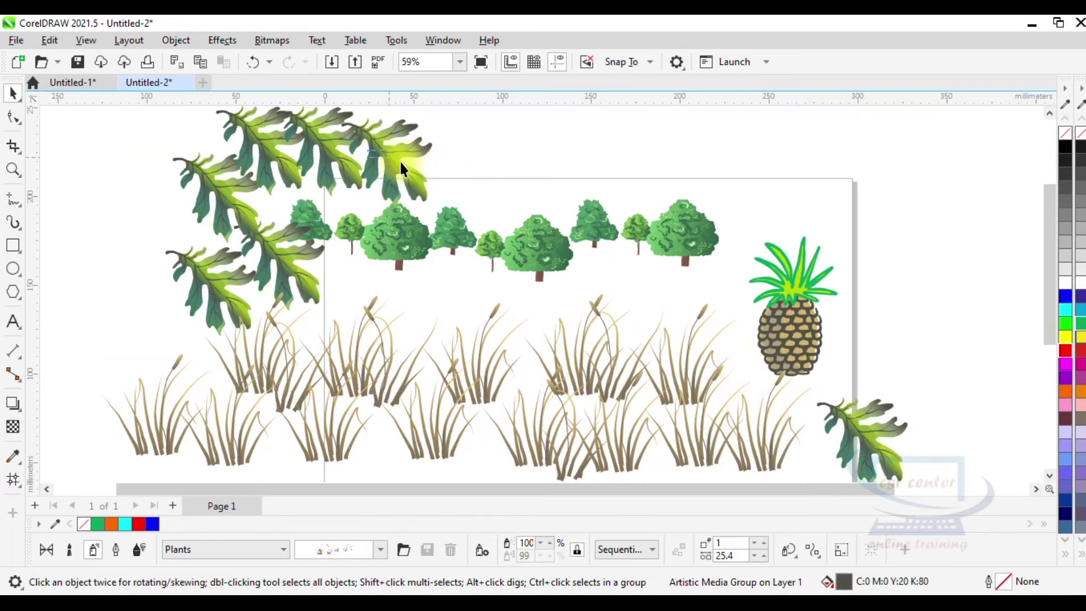
pyautogui.moveTo(986, 431); pyautogui.dragTo(987, 436)
pyautogui.click(997, 462)
pyautogui.moveTo(381, 137); pyautogui.dragTo(991, 447)
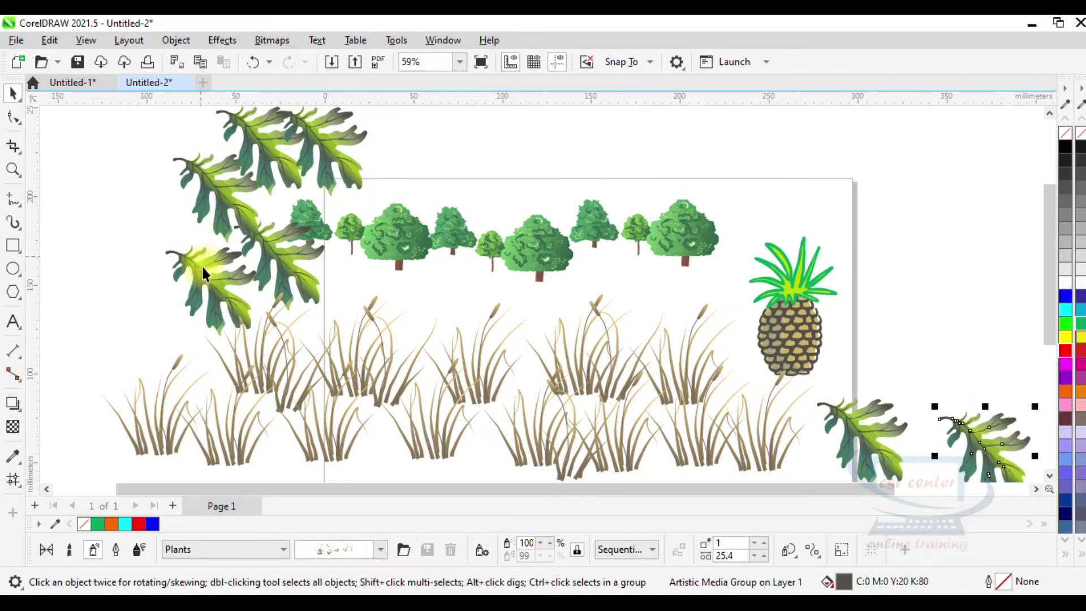
pyautogui.moveTo(98, 345); pyautogui.dragTo(194, 304)
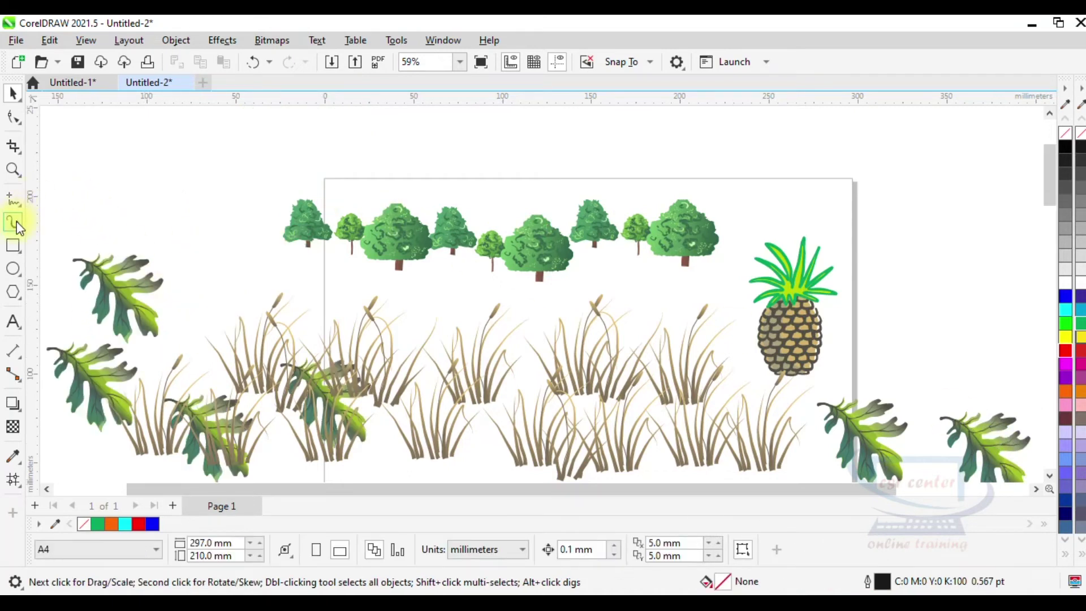
# Choose the Plants orange flower spray pattern and place three single flowers over the middle of the grass
pyautogui.click(18, 225)
pyautogui.click(382, 553)
pyautogui.click(381, 363)
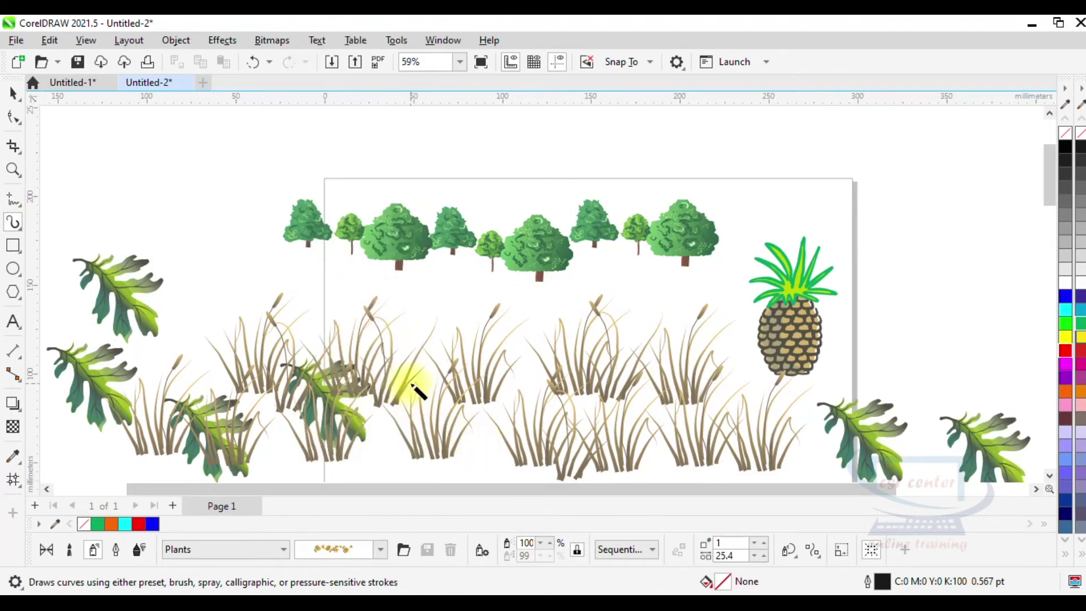
pyautogui.click(413, 386)
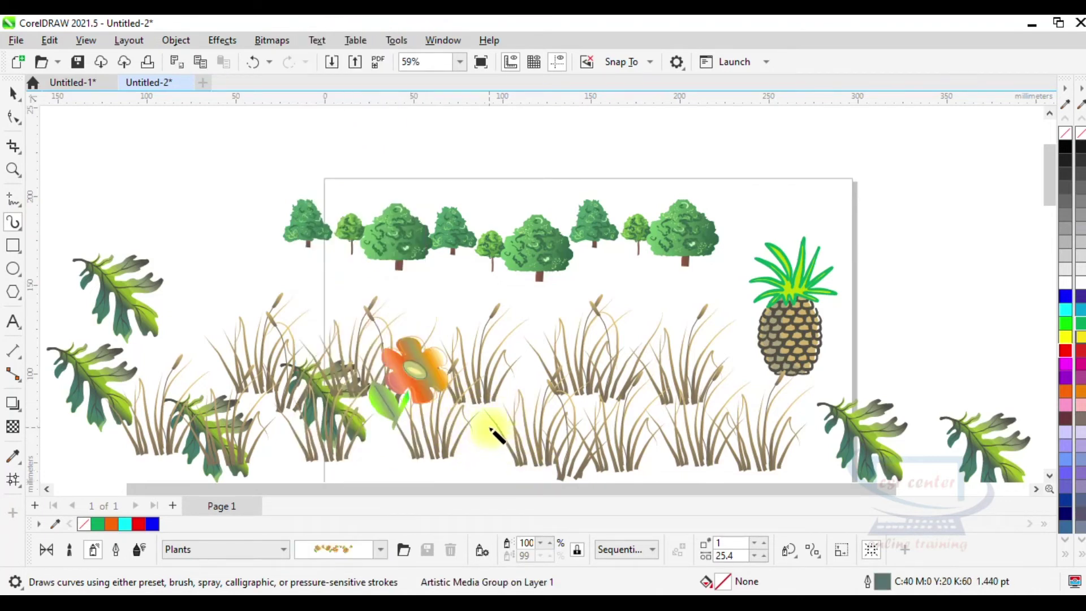
pyautogui.click(516, 447)
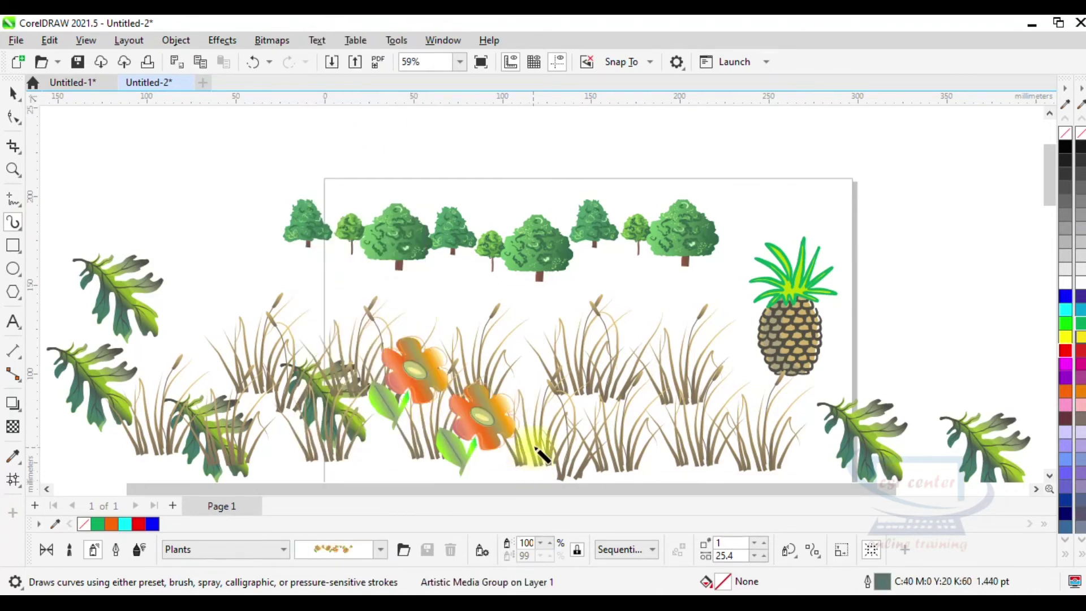
pyautogui.click(593, 415)
# Spray a row of orange flowers along the page's upper edge and add single flowers along the lower grass and leaves
pyautogui.moveTo(531, 147); pyautogui.dragTo(909, 157)
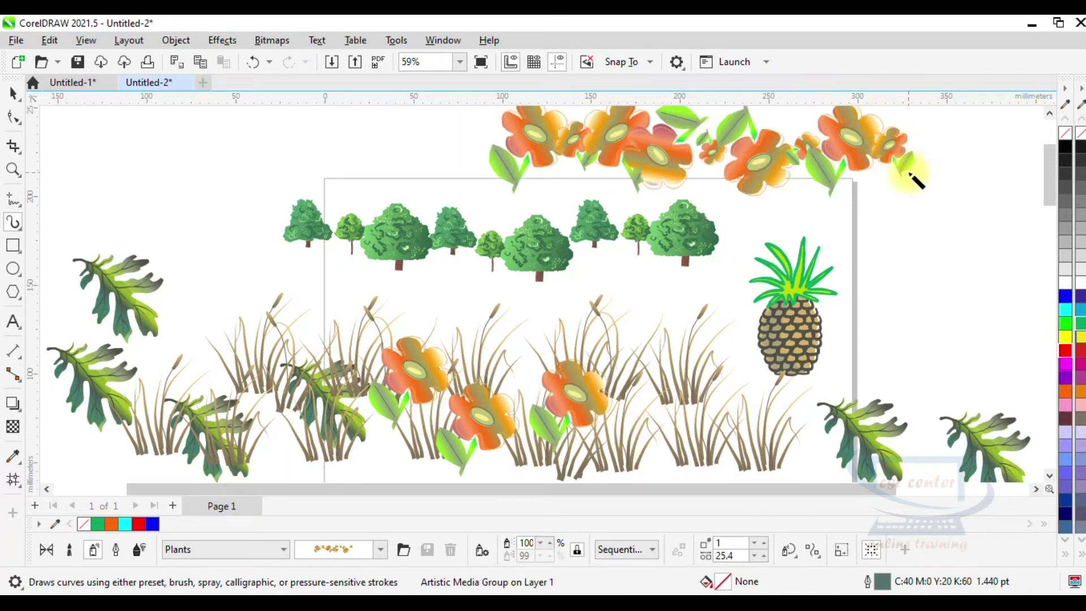
pyautogui.click(687, 461)
pyautogui.click(814, 452)
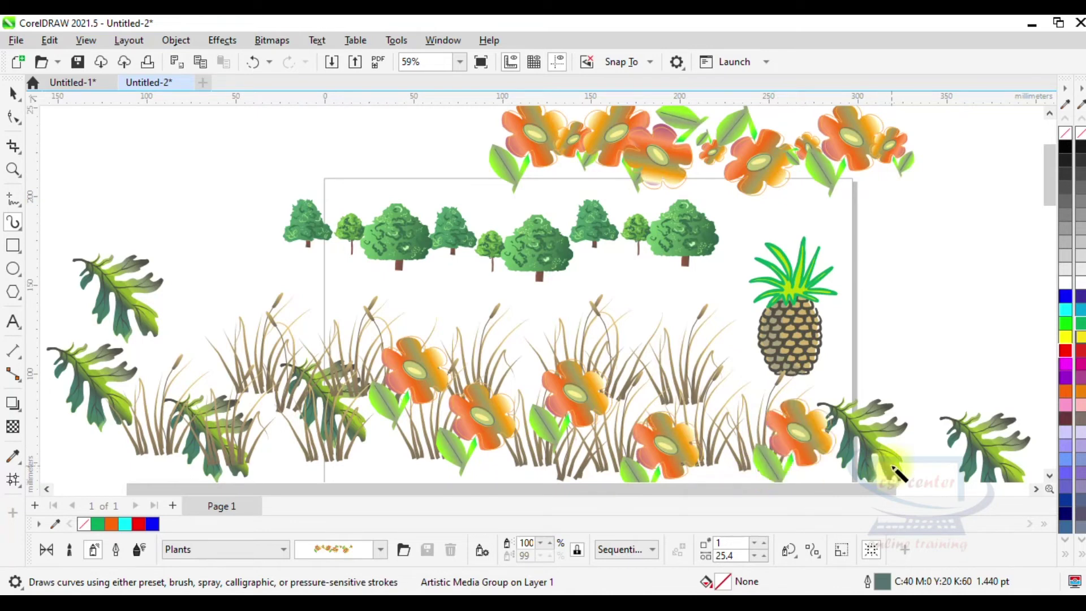
pyautogui.click(934, 459)
pyautogui.click(83, 445)
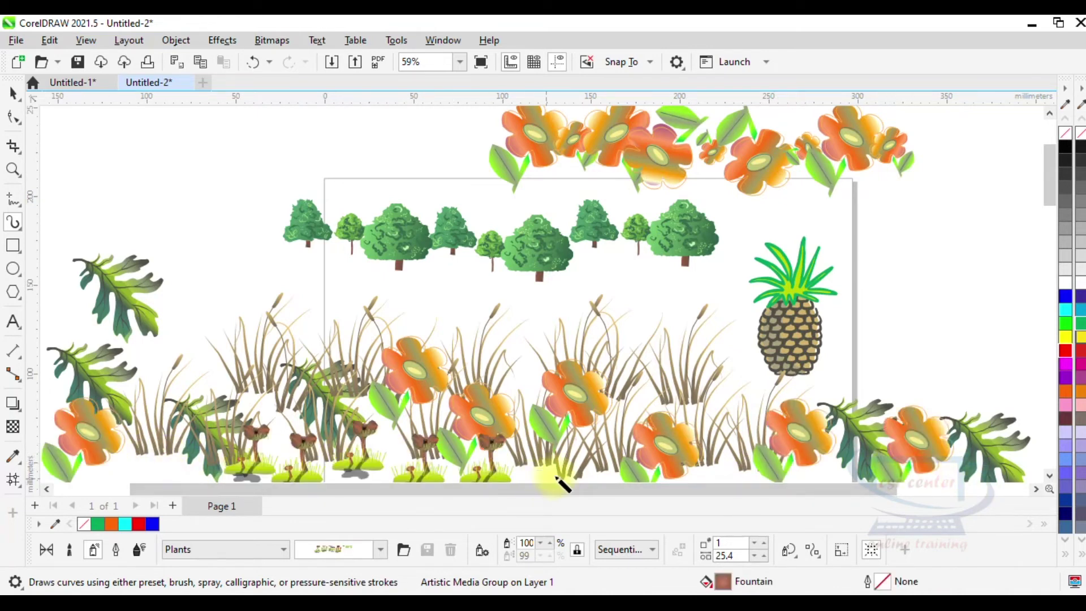
# Choose the Plants mushroom spray pattern and spray mushroom clumps along the grass and beyond the page's right edge
pyautogui.click(730, 469)
pyautogui.click(817, 466)
pyautogui.click(755, 389)
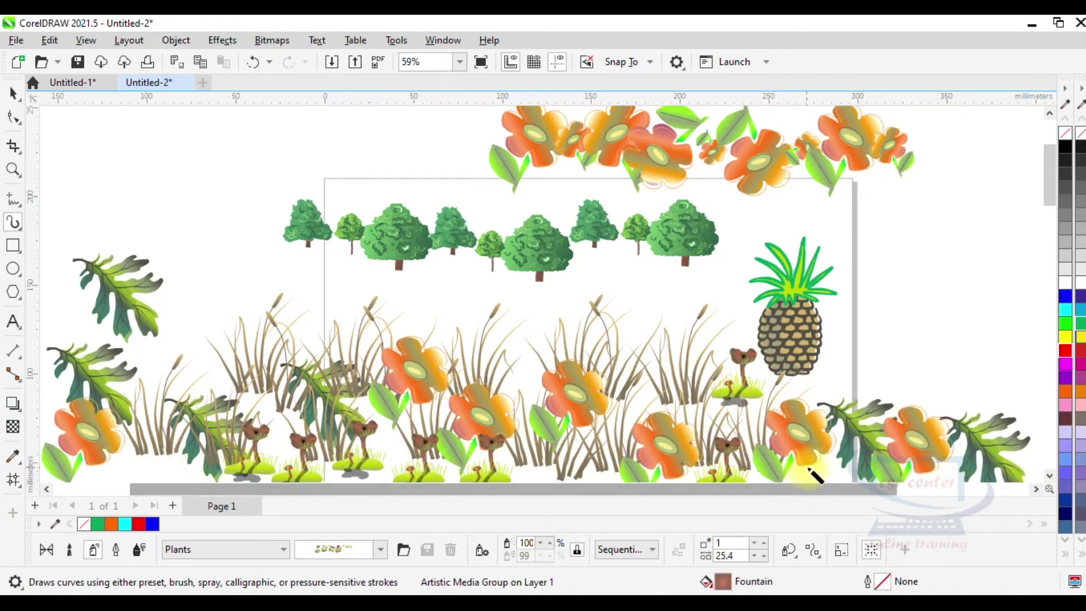
pyautogui.click(895, 375)
pyautogui.click(964, 382)
pyautogui.click(1024, 347)
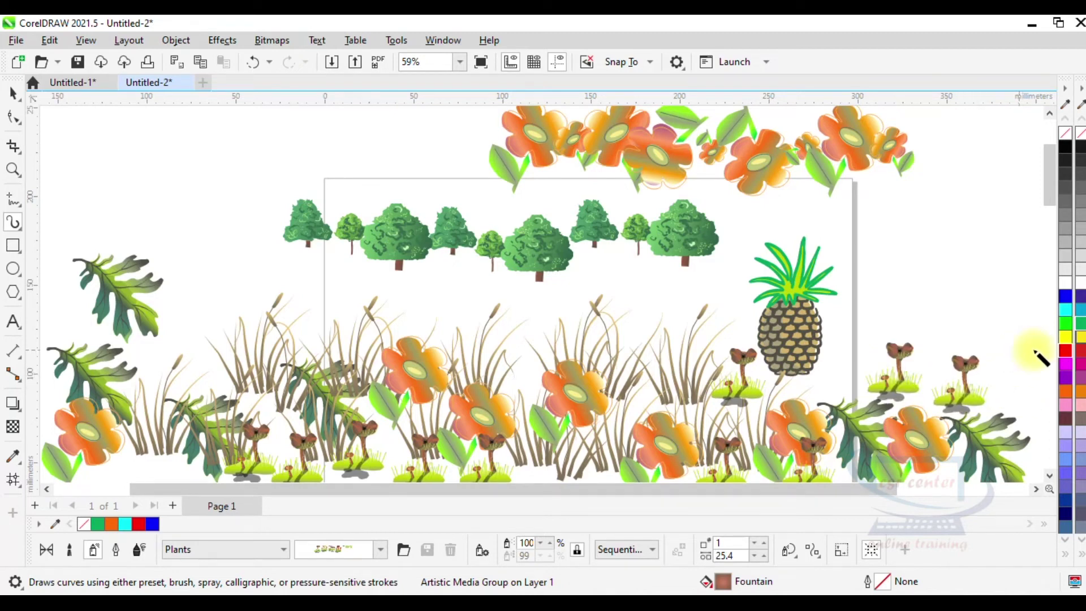
pyautogui.click(978, 277)
pyautogui.click(944, 314)
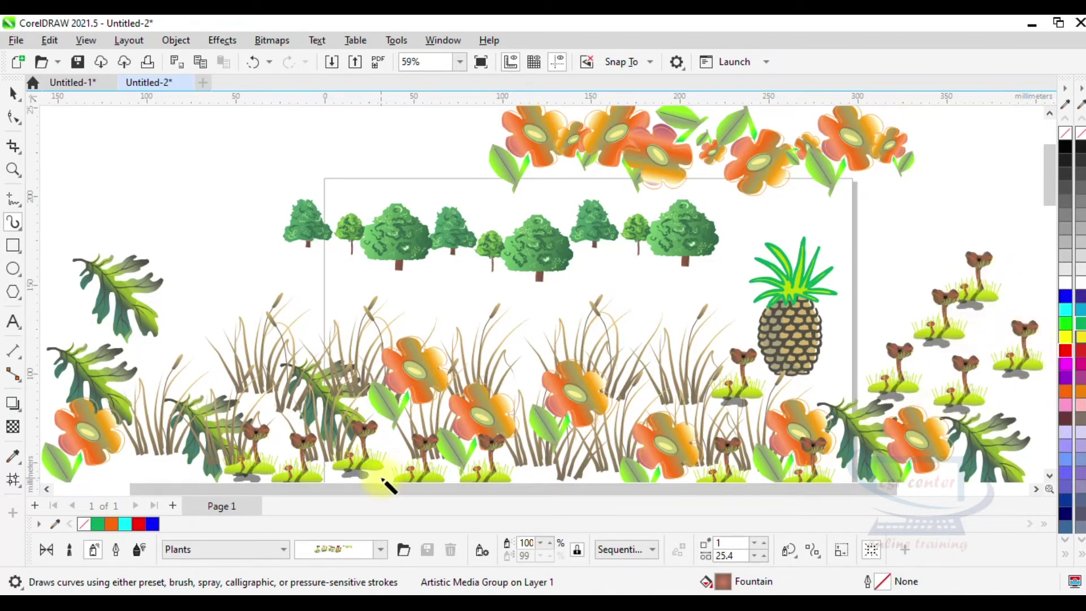
# Switch the Artistic Media spray category from Plants to Objects and browse its spray patterns
pyautogui.click(382, 550)
pyautogui.click(382, 550)
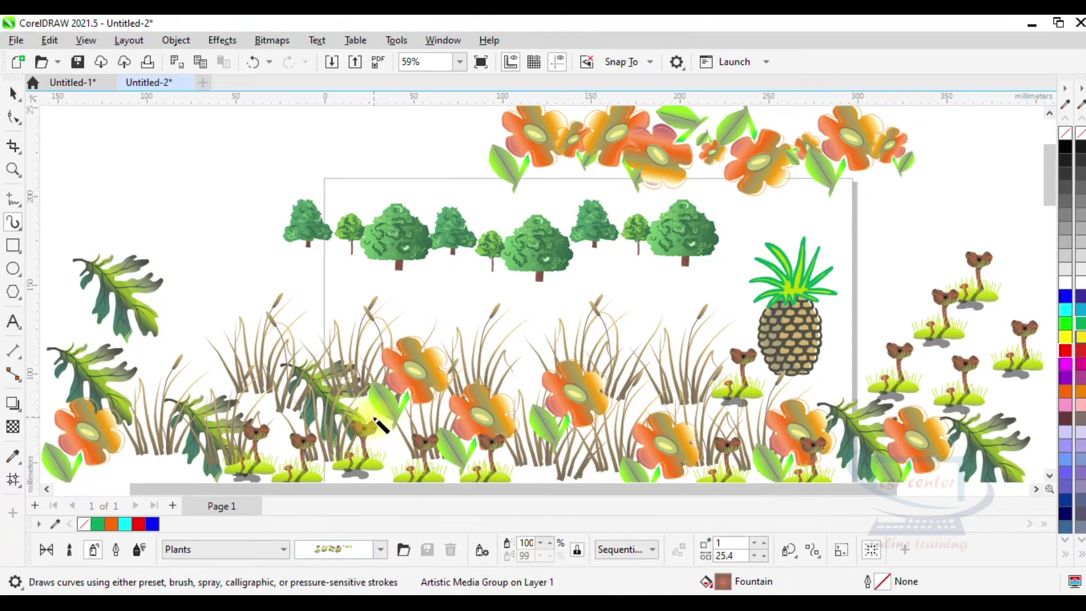
pyautogui.click(380, 549)
pyautogui.scroll(5, 345, 491)
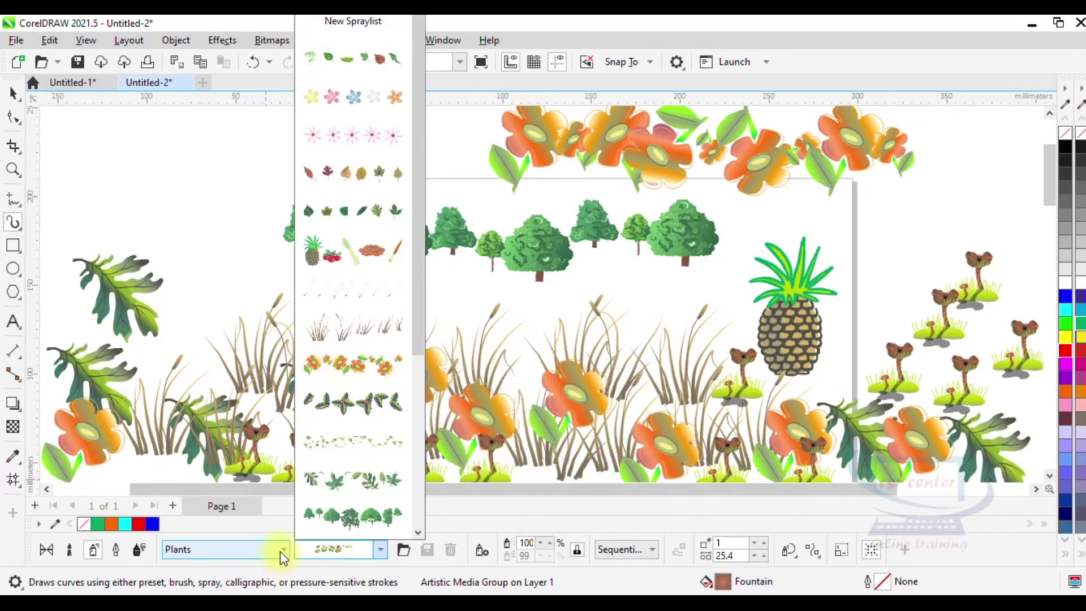
pyautogui.click(281, 550)
pyautogui.click(281, 550)
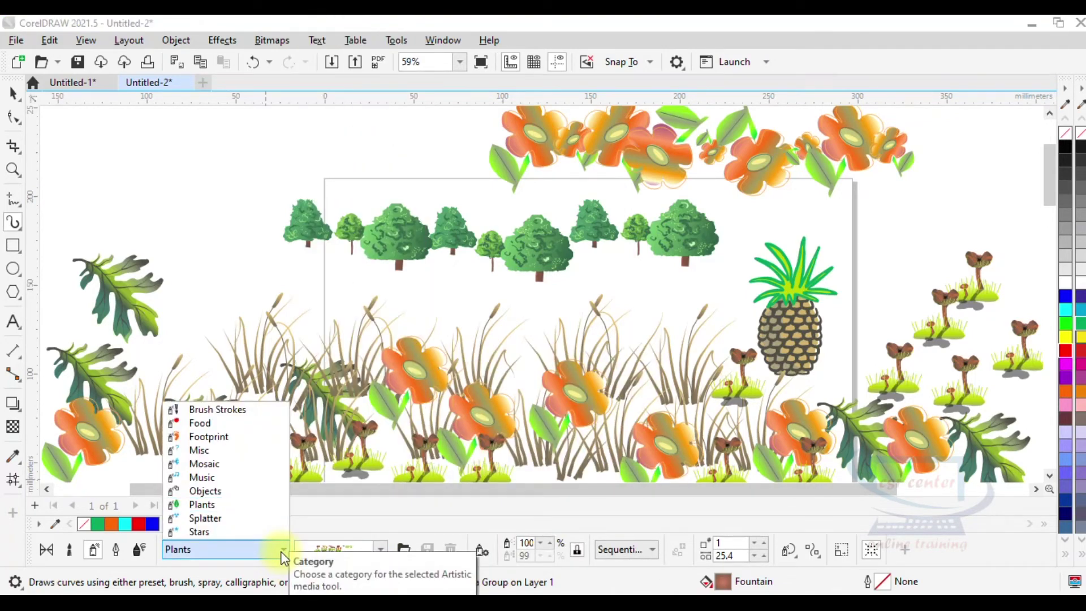
pyautogui.click(215, 491)
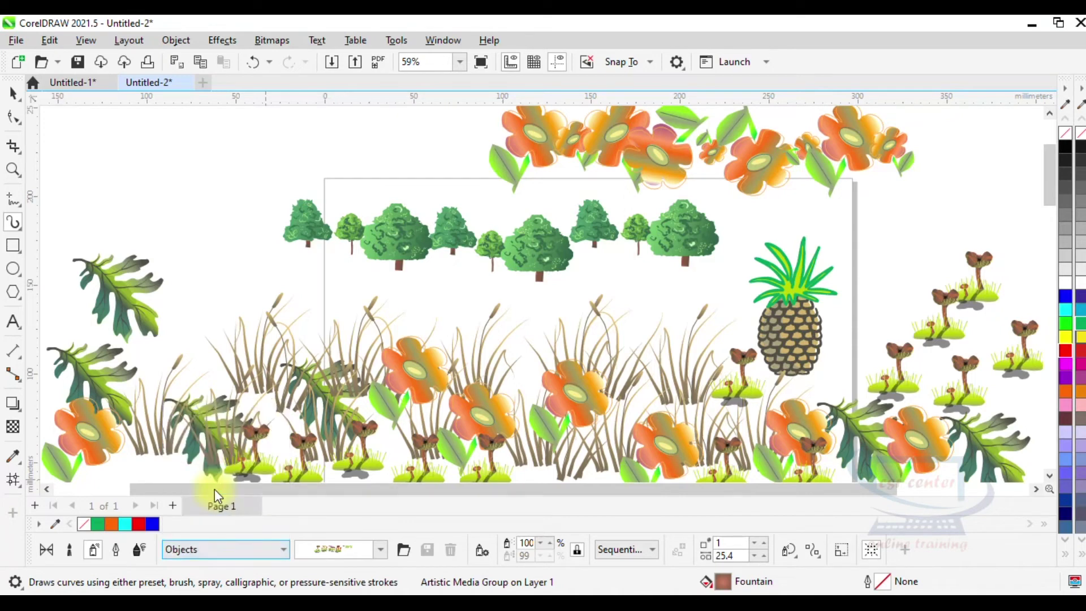
pyautogui.click(381, 549)
pyautogui.click(381, 549)
pyautogui.click(381, 549)
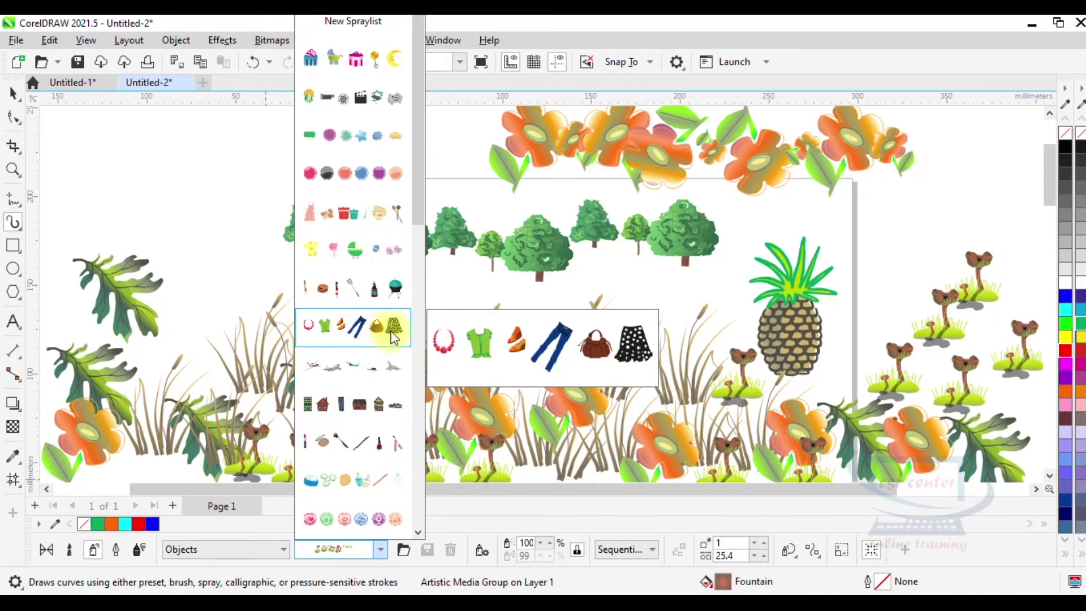
pyautogui.click(221, 199)
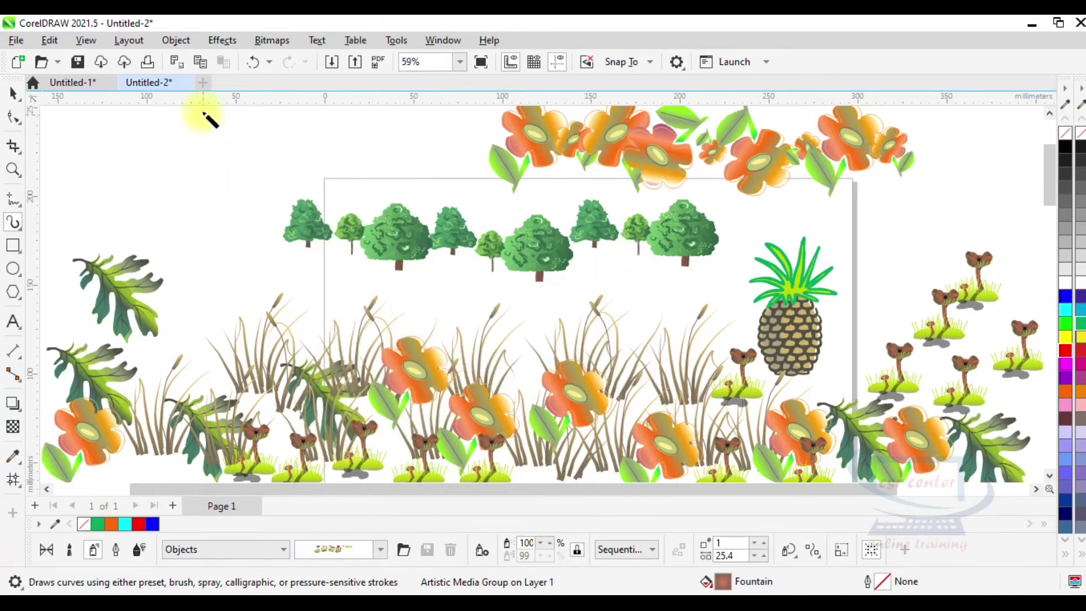
# Create a new document and spray a row of the Objects pattern with moons, gifts, strollers and rattles across the page's upper part
pyautogui.click(202, 83)
pyautogui.click(601, 472)
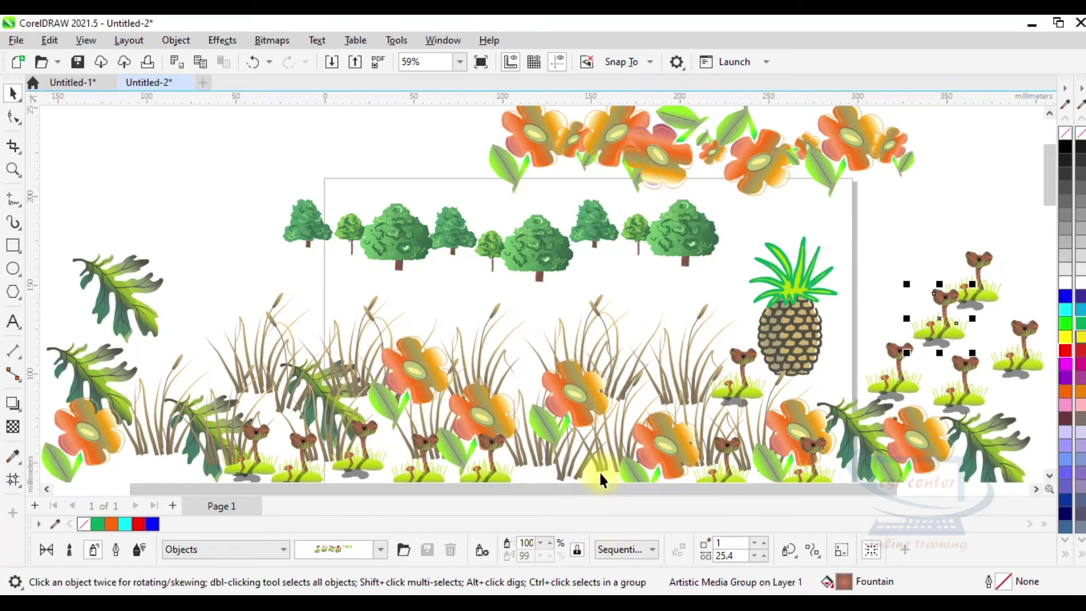
pyautogui.click(14, 223)
pyautogui.click(382, 550)
pyautogui.click(381, 550)
pyautogui.moveTo(104, 172); pyautogui.dragTo(532, 184)
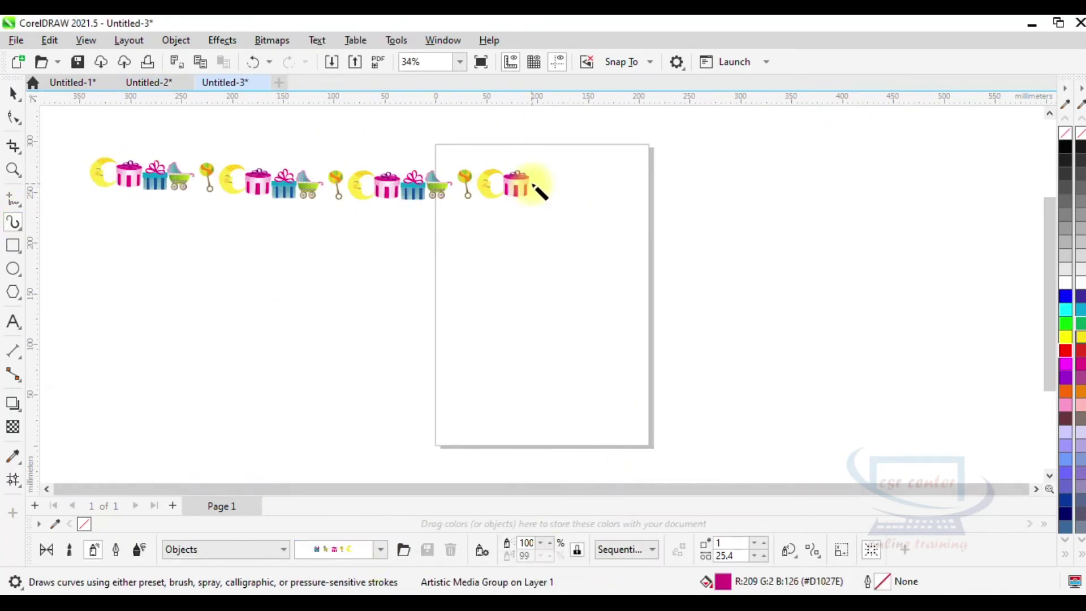
# Change the selected row to the Objects clothing and accessories pattern and spray a second row of it below
pyautogui.scroll(4, 140, 187)
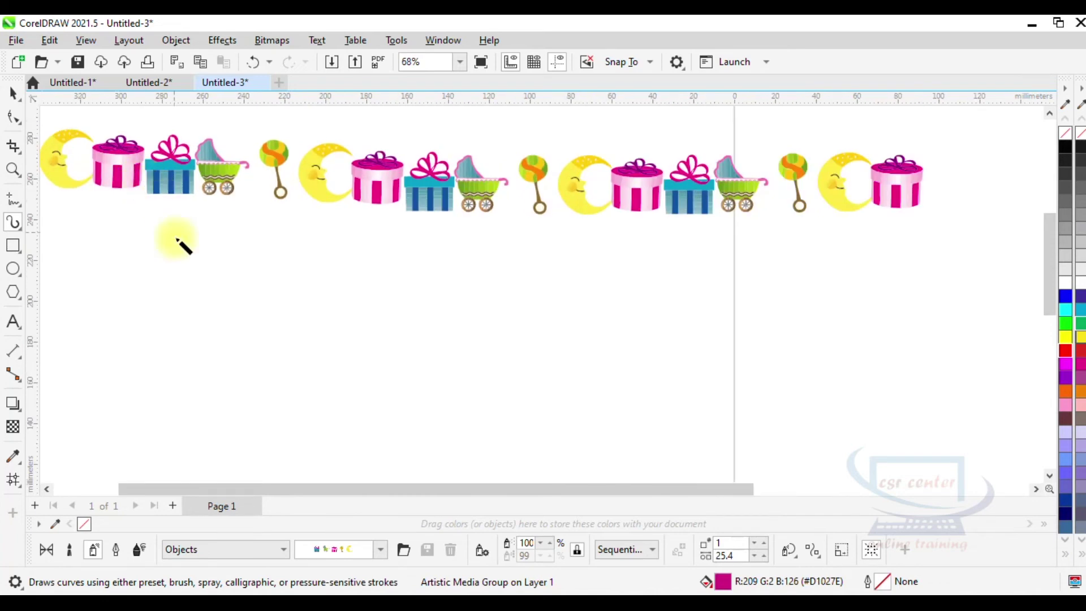
pyautogui.click(379, 551)
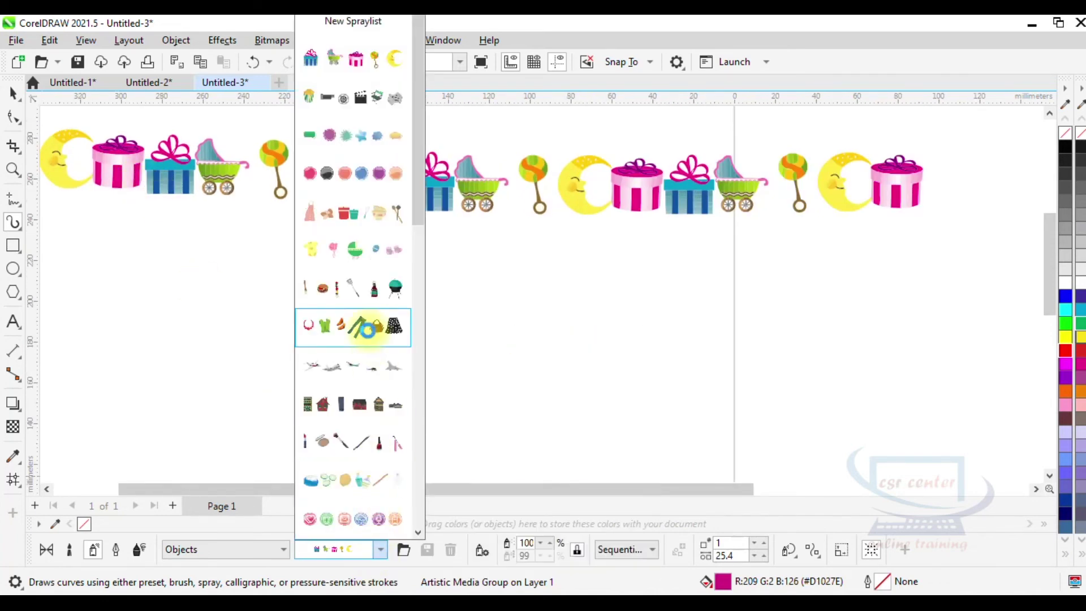
pyautogui.click(367, 330)
pyautogui.moveTo(107, 263)
pyautogui.mouseDown()
pyautogui.moveTo(169, 290)
pyautogui.moveTo(465, 335)
pyautogui.moveTo(698, 346)
pyautogui.mouseUp()
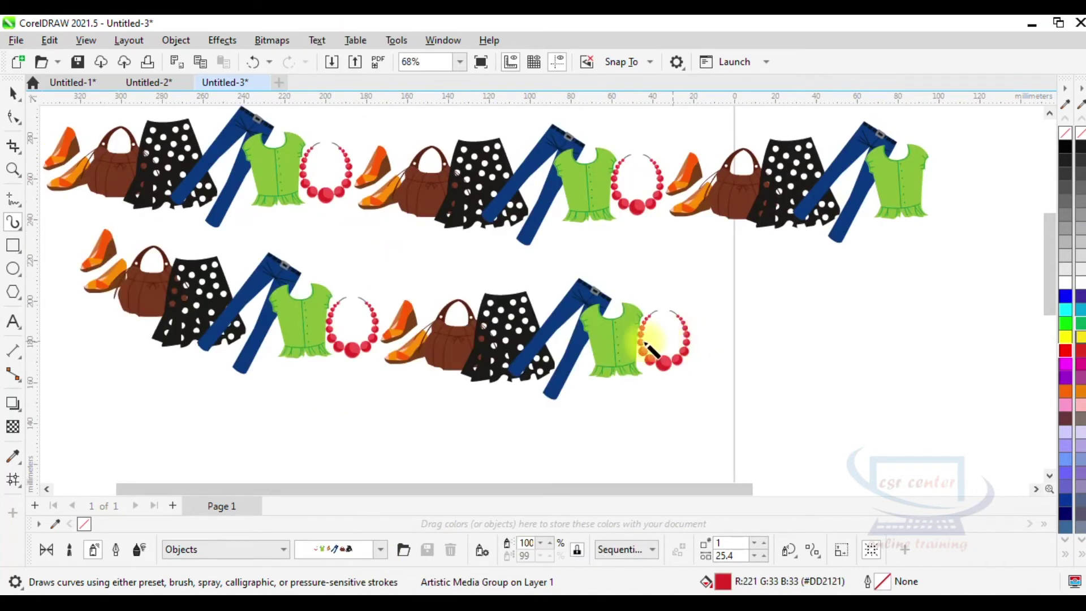
# Change the lower clothing row to the Objects houses and buildings pattern and move it right towards the page
pyautogui.click(380, 554)
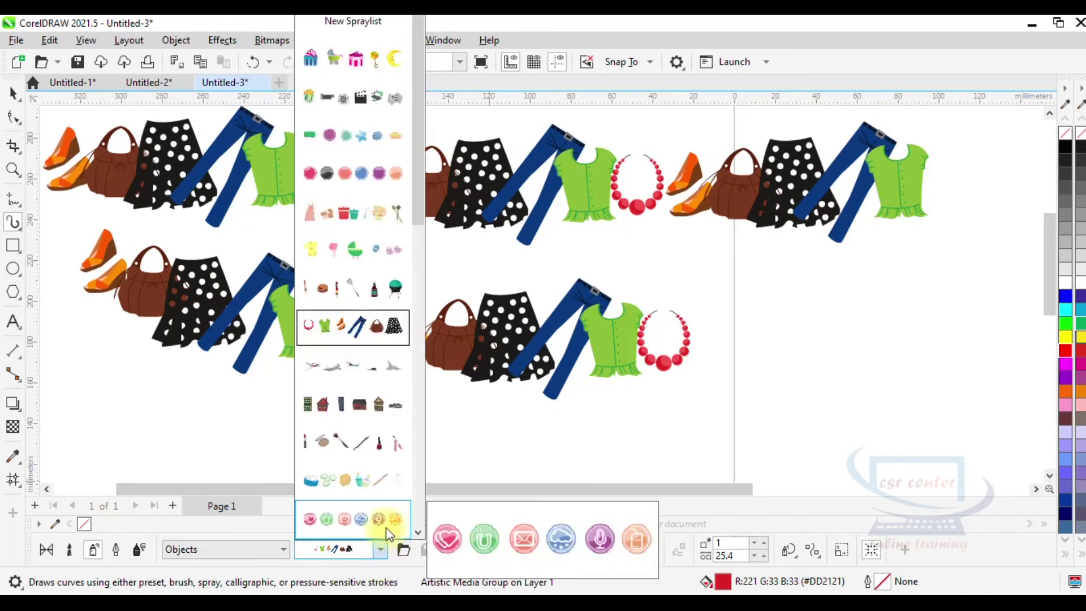
pyautogui.click(376, 405)
pyautogui.click(12, 93)
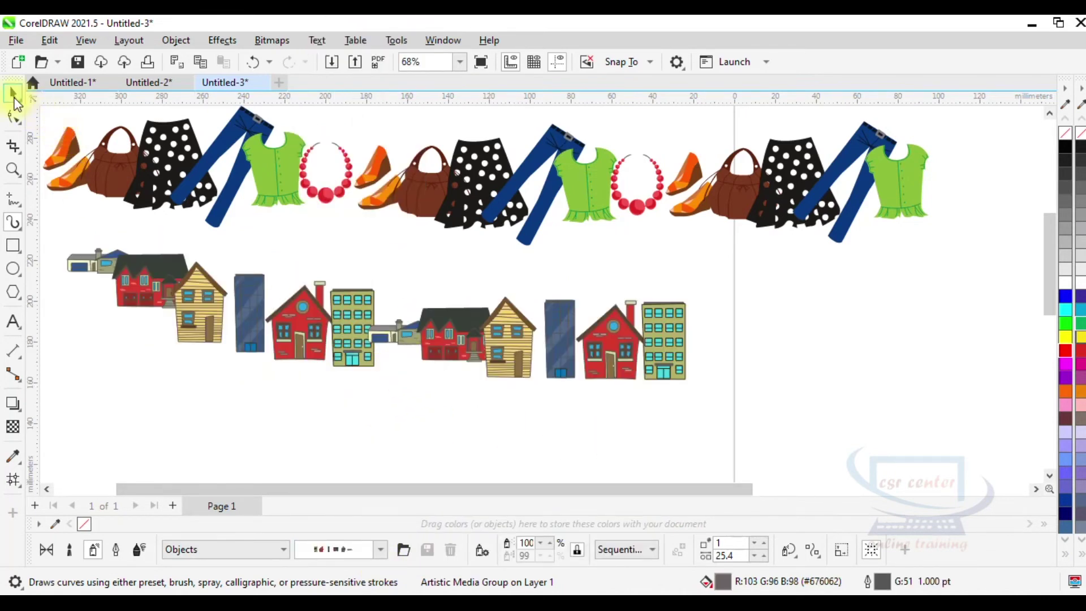
pyautogui.click(546, 353)
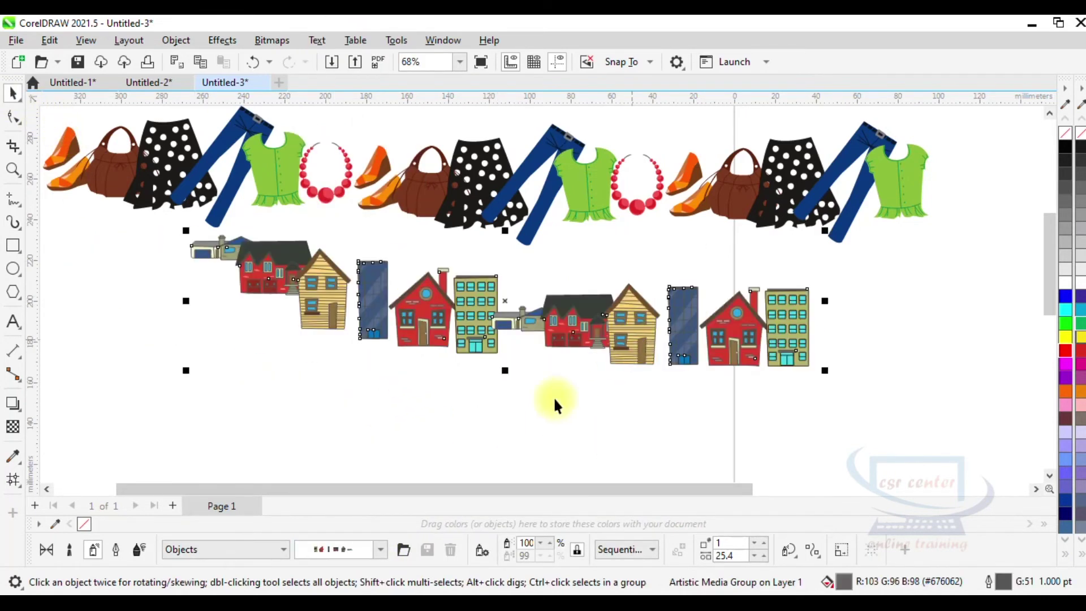
# Spray single houses around the existing buildings row and a longer row of the Objects houses and buildings pattern below it
pyautogui.click(495, 418)
pyautogui.click(14, 223)
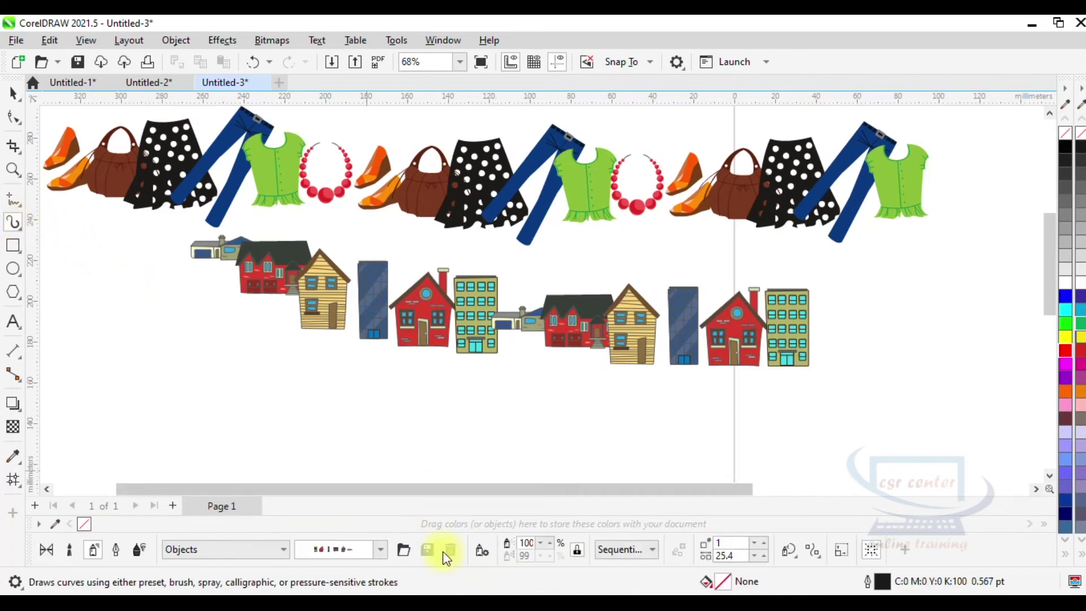
pyautogui.click(162, 396)
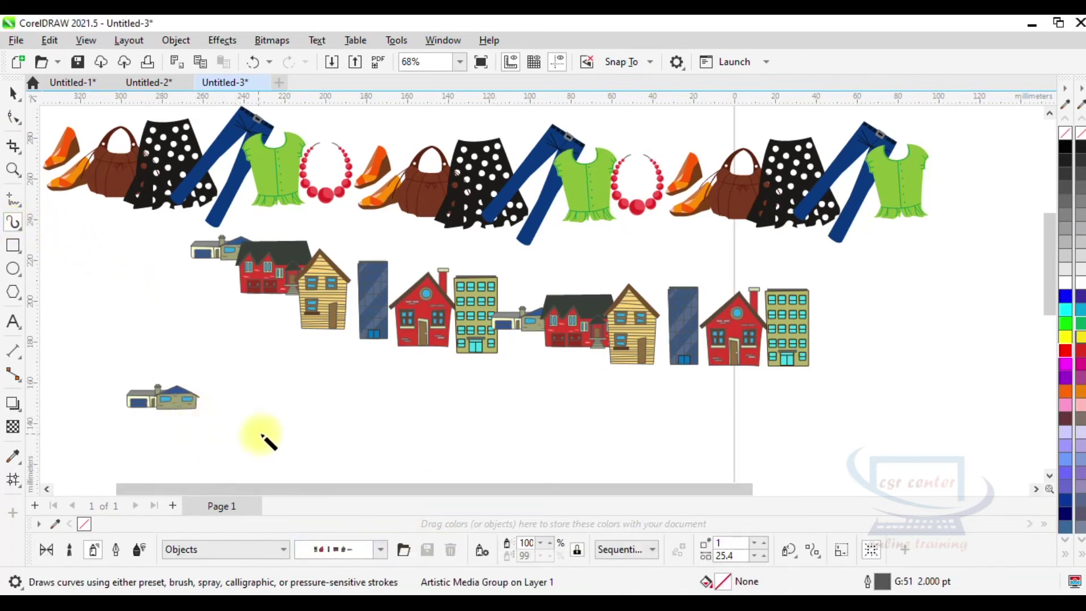
pyautogui.click(237, 394)
pyautogui.click(920, 292)
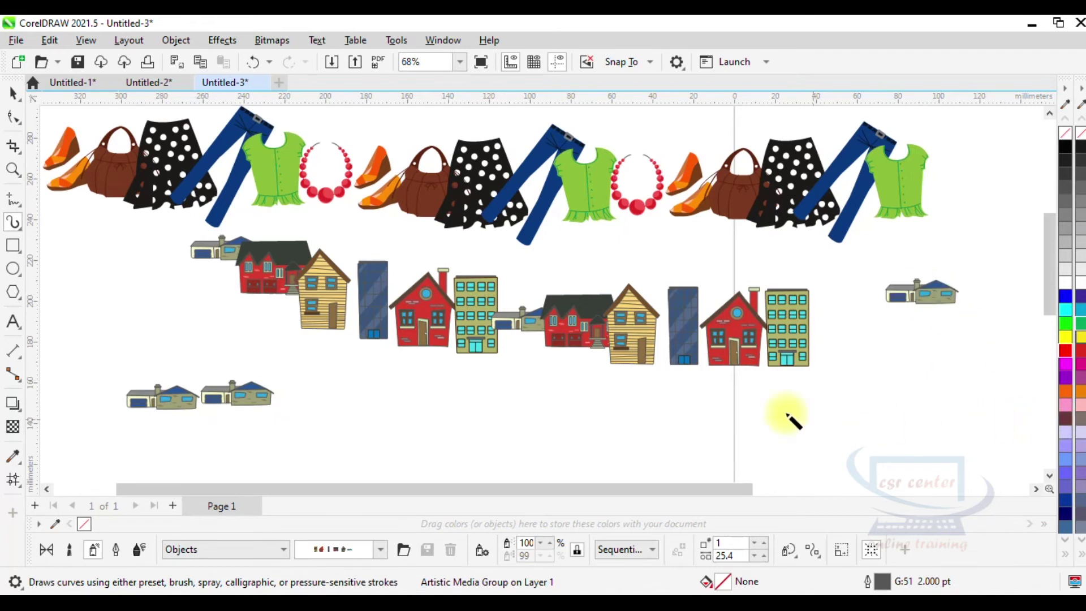
pyautogui.click(591, 418)
pyautogui.moveTo(670, 430); pyautogui.dragTo(901, 414)
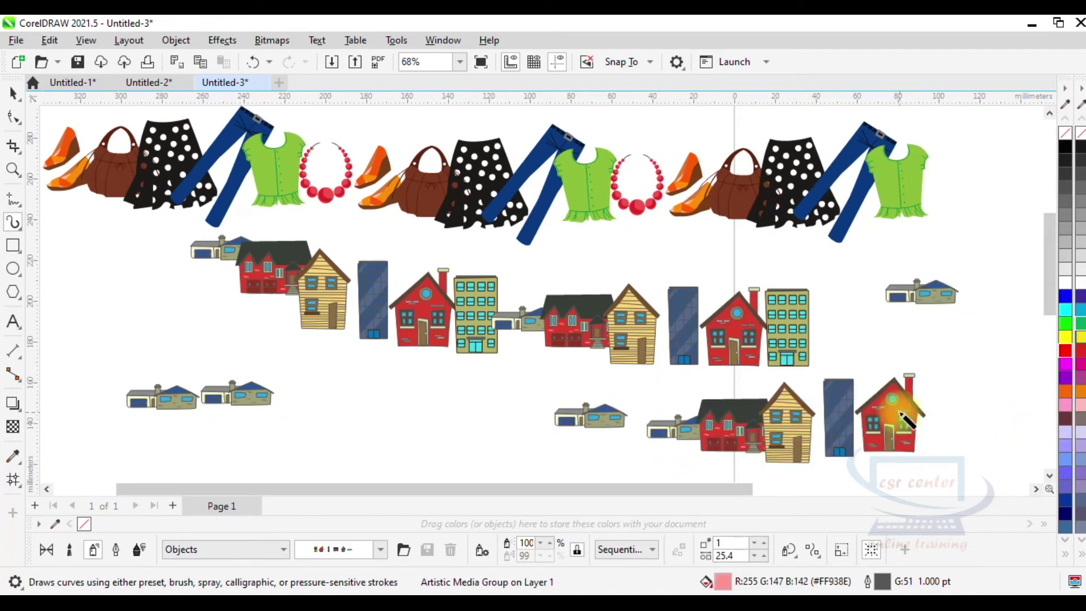
pyautogui.press('space')
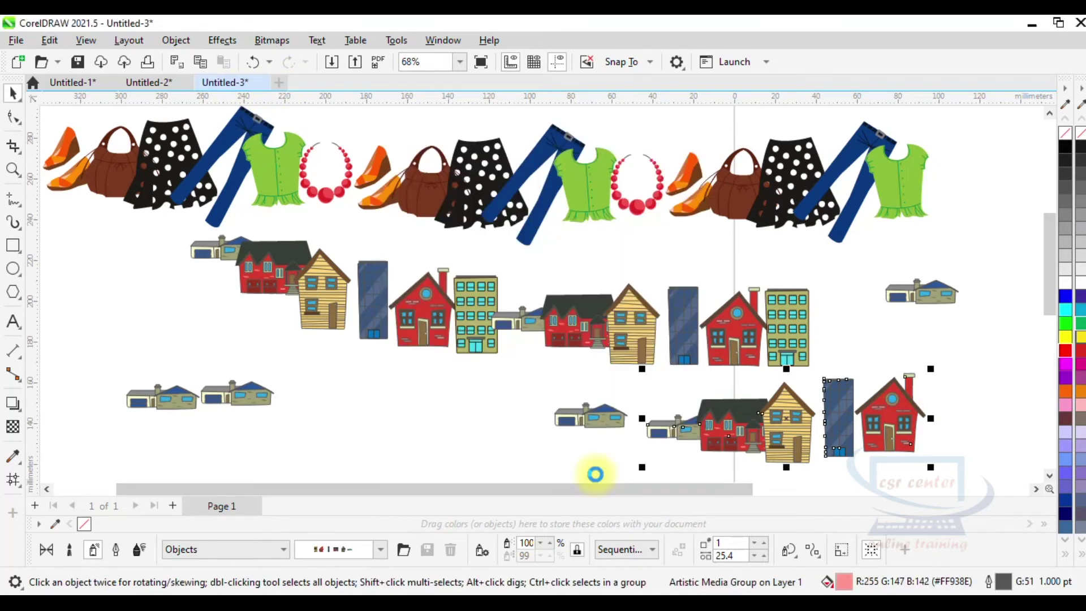
# Create a new document and draw two long horizontal Calligraphic strokes with a 10.0 mm width and a 45.0° angle
pyautogui.hotkey('ctrl', 'n')
pyautogui.click(15, 225)
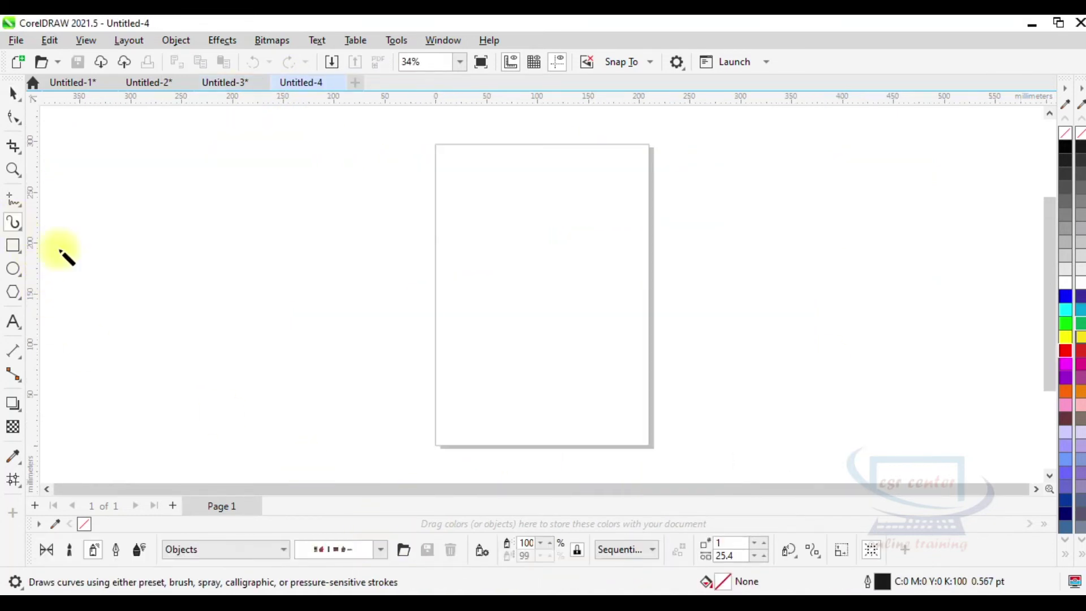
pyautogui.click(286, 550)
pyautogui.click(286, 549)
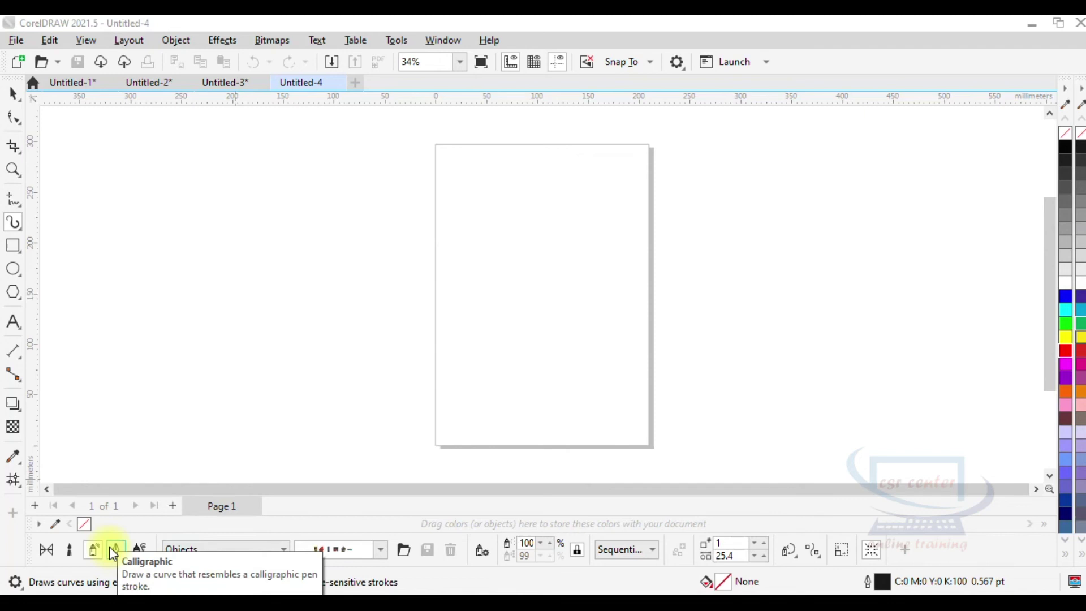
pyautogui.click(111, 548)
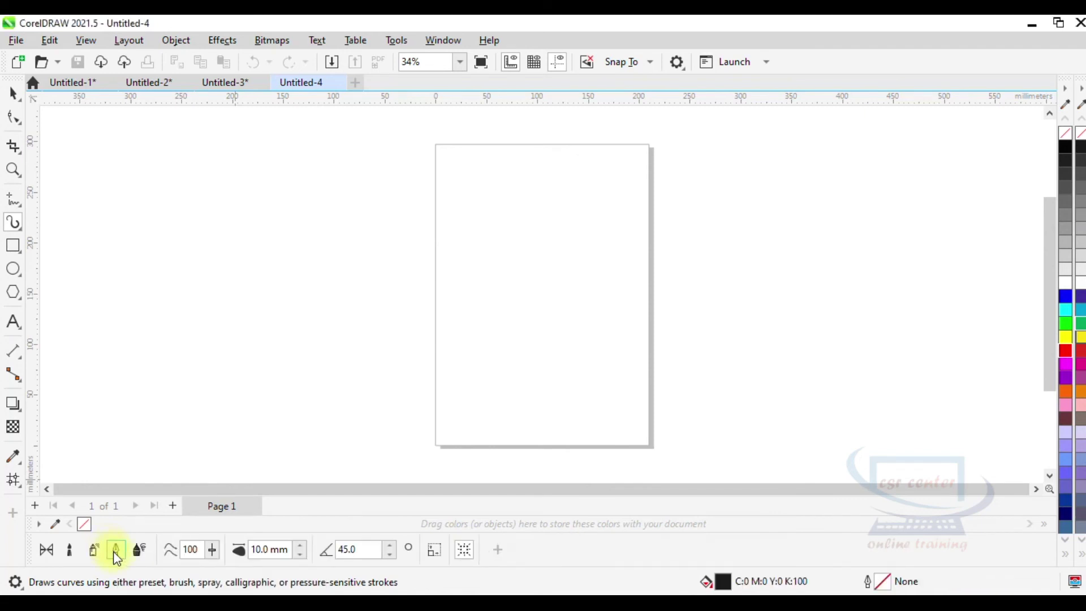
pyautogui.moveTo(224, 193); pyautogui.dragTo(511, 191)
pyautogui.moveTo(208, 278); pyautogui.dragTo(468, 282)
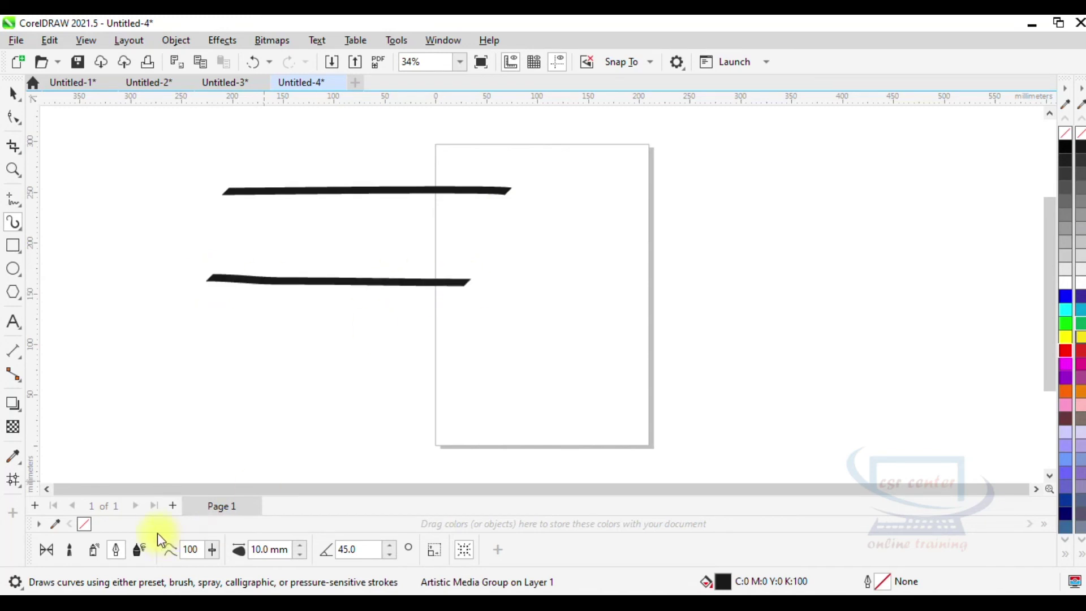
# Draw three pressure-sensitive Artistic Media strokes below the calligraphic ones, and delete all artwork in the document
pyautogui.click(140, 549)
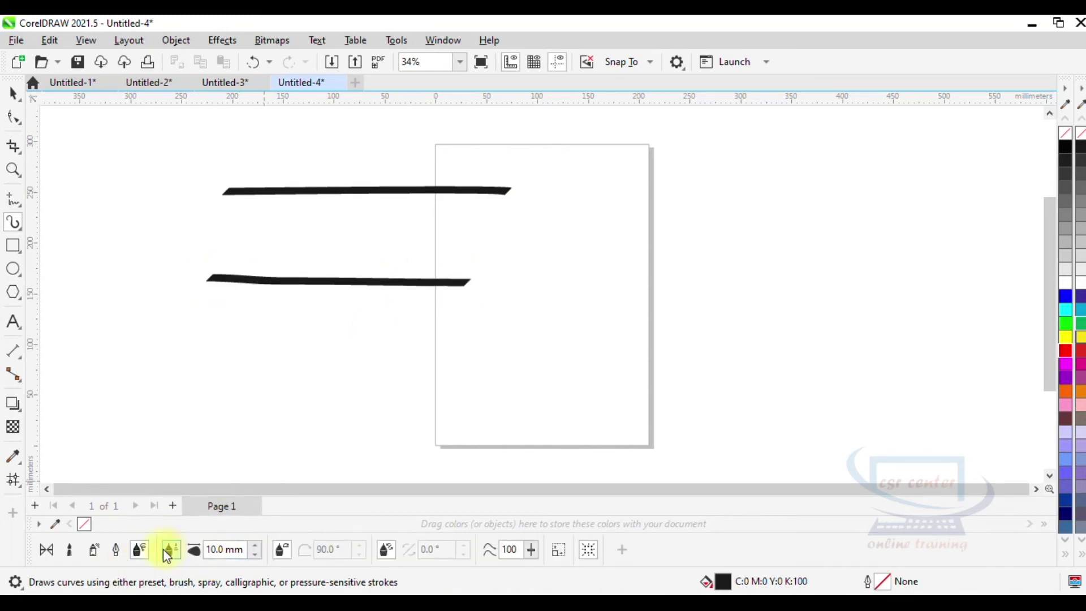
pyautogui.moveTo(136, 310); pyautogui.dragTo(327, 364)
pyautogui.moveTo(433, 336); pyautogui.dragTo(653, 348)
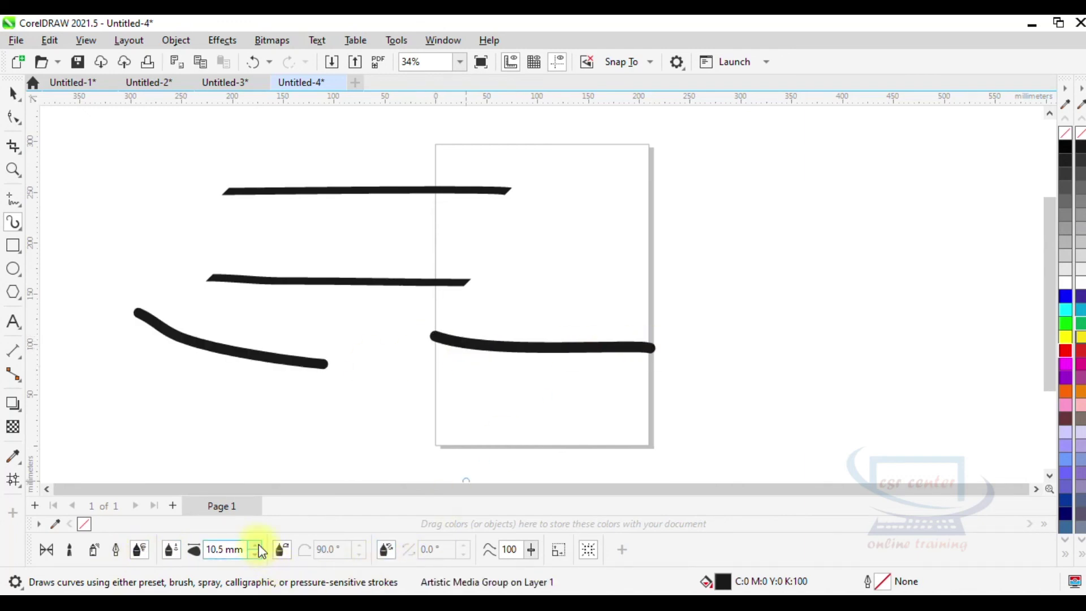
pyautogui.moveTo(293, 413); pyautogui.dragTo(507, 423)
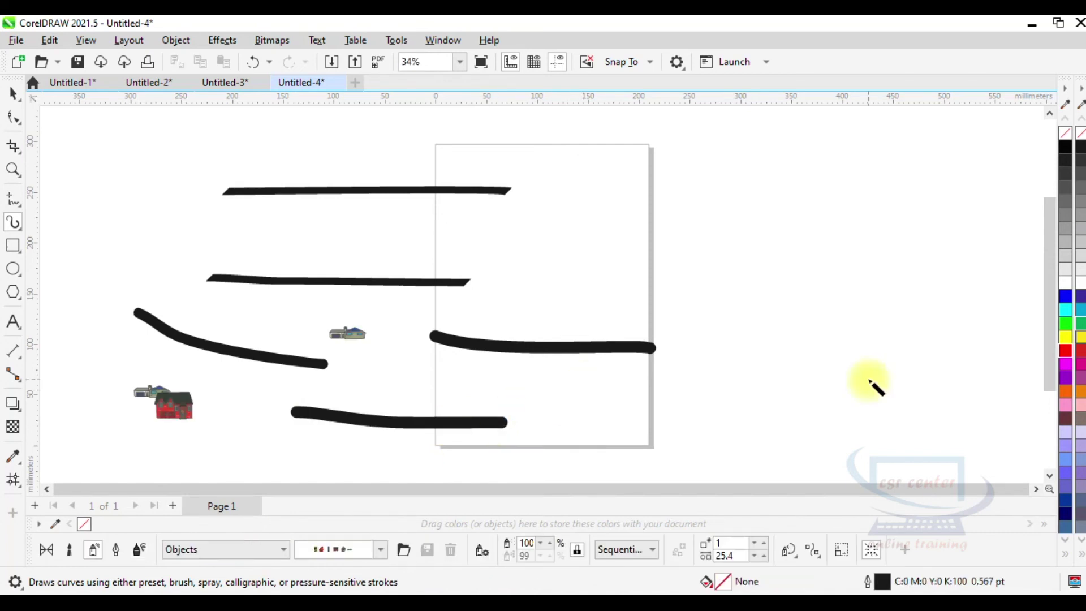
pyautogui.press('space')
pyautogui.press('Delete')
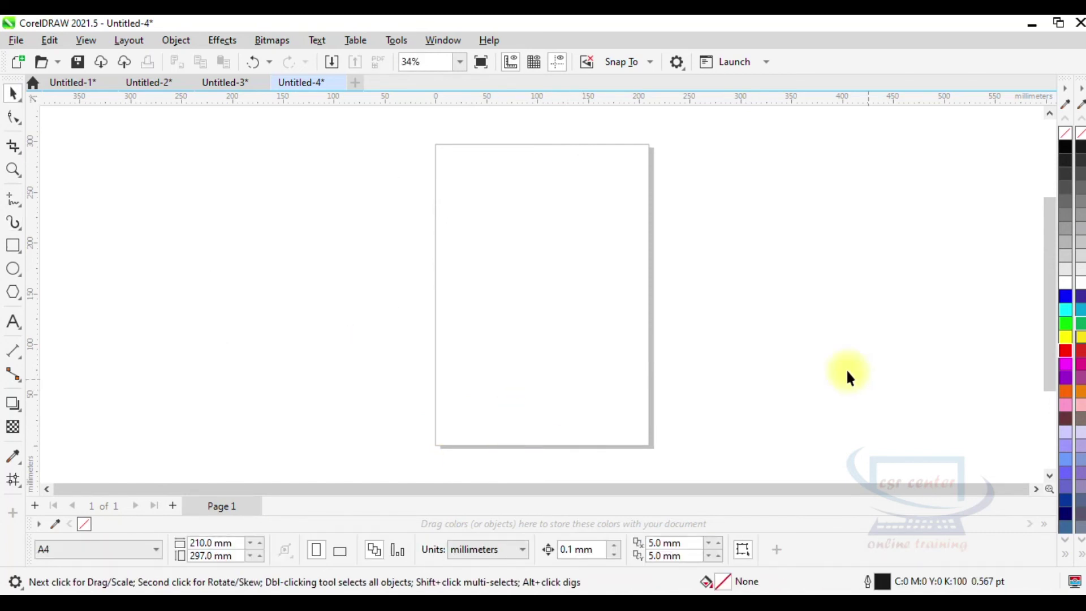
# Spray a long row of the Objects coloured stones pattern beside the page's upper part and two short sprays below it
pyautogui.click(16, 224)
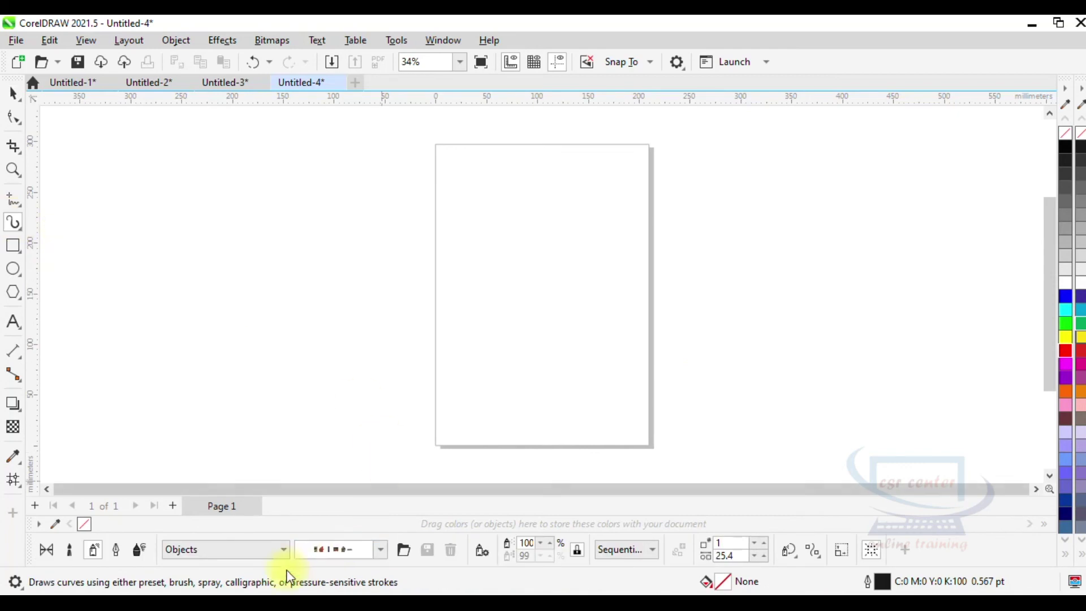
pyautogui.click(284, 550)
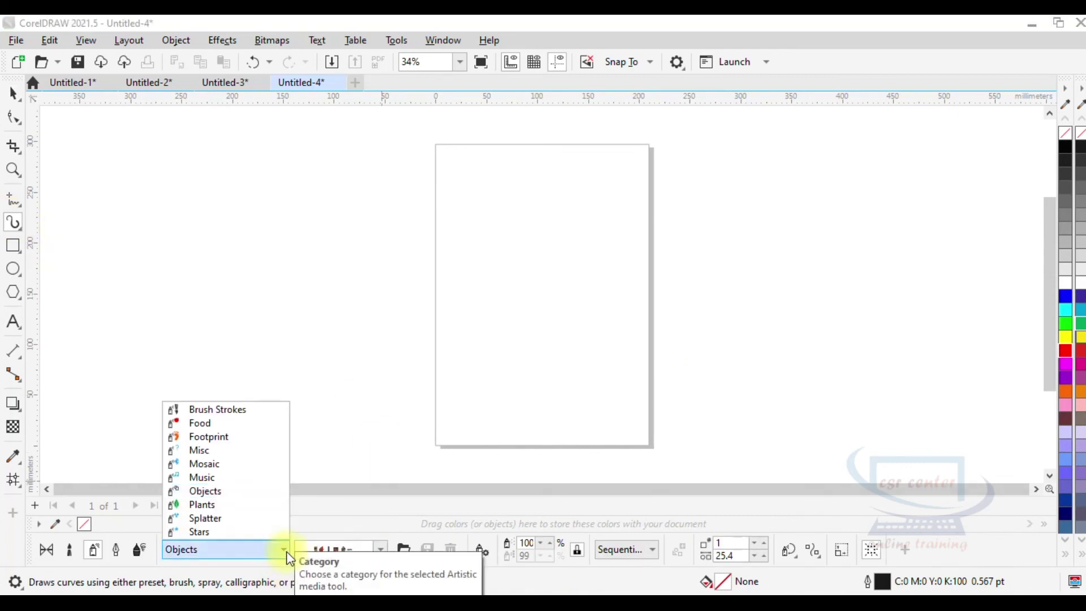
pyautogui.click(284, 549)
pyautogui.click(381, 549)
pyautogui.moveTo(416, 181)
pyautogui.mouseDown()
pyautogui.moveTo(413, 311)
pyautogui.moveTo(389, 430)
pyautogui.mouseUp()
pyautogui.scroll(-3, 378, 422)
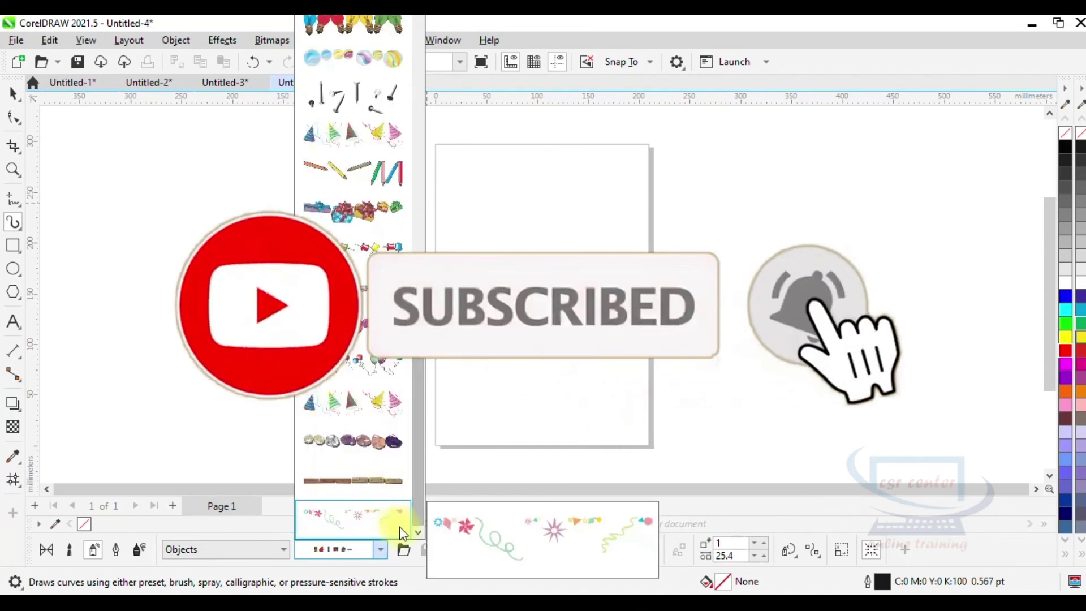
pyautogui.click(356, 401)
pyautogui.moveTo(75, 161); pyautogui.dragTo(378, 169)
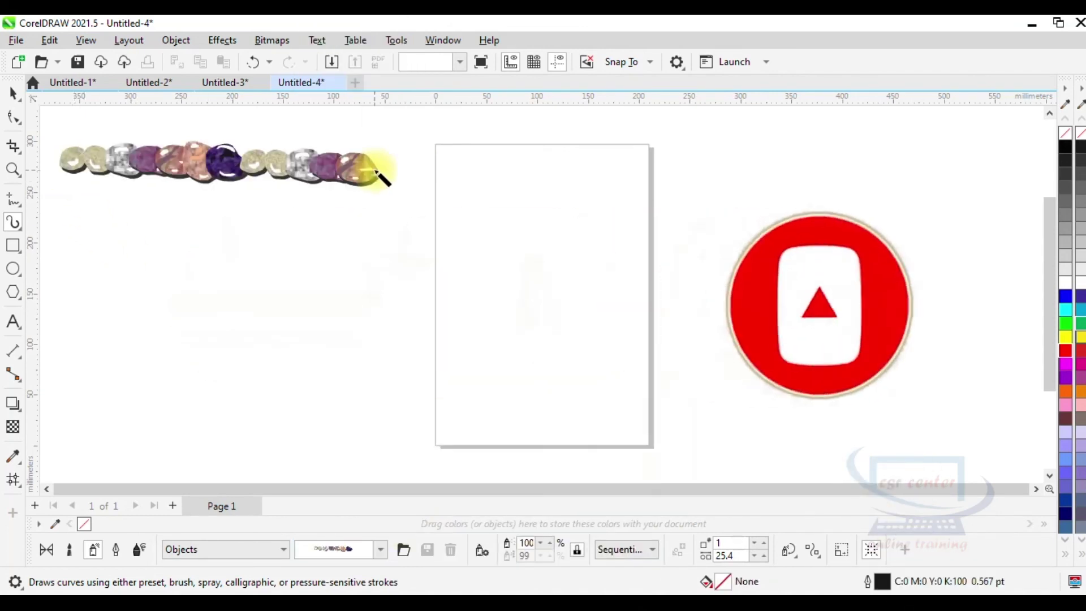
pyautogui.moveTo(112, 236); pyautogui.dragTo(136, 273)
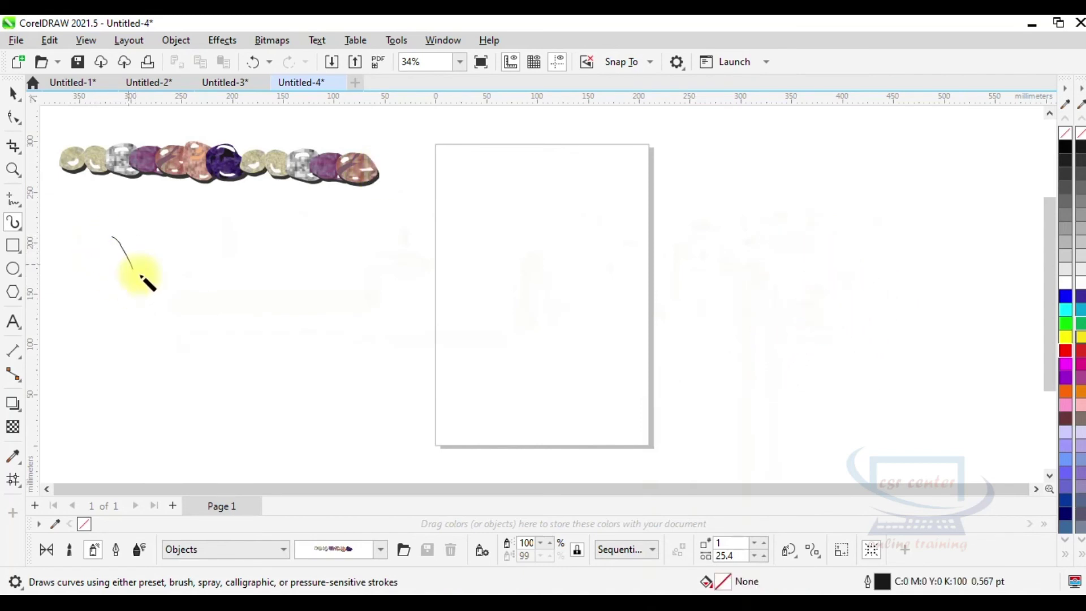
pyautogui.moveTo(208, 247); pyautogui.dragTo(223, 264)
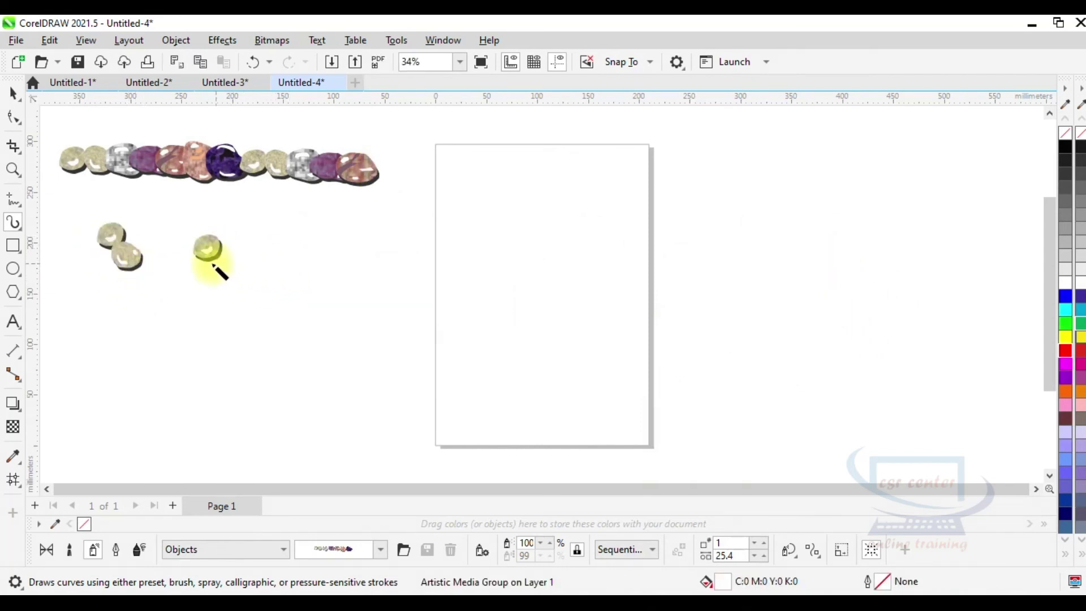
# Switch the spray category to Food and examine its fruit, candy, jelly bean and vegetable patterns
pyautogui.scroll(4, 201, 256)
pyautogui.scroll(-1, 192, 257)
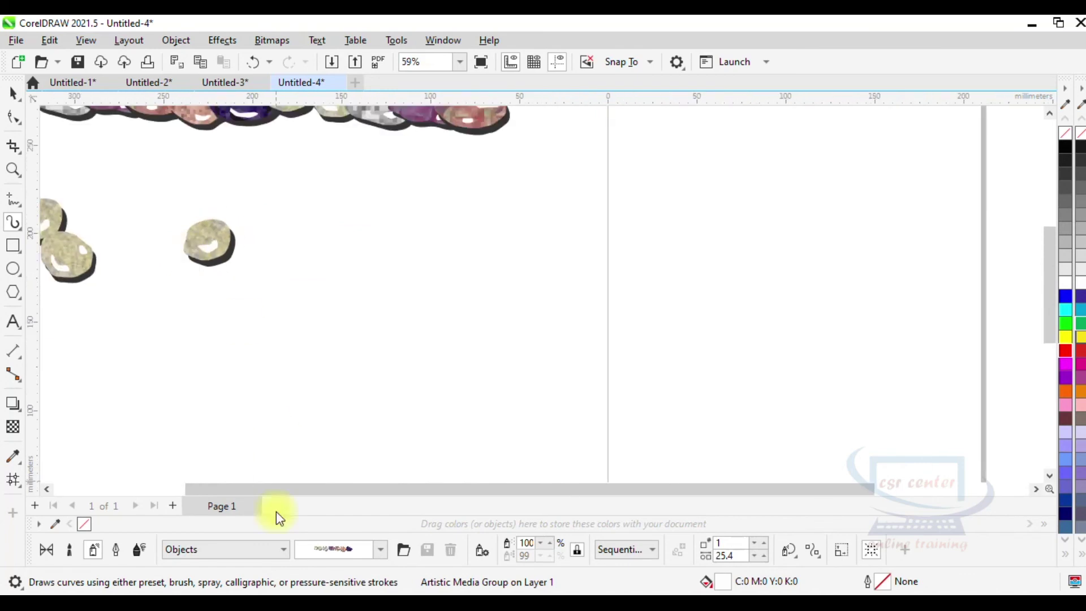
pyautogui.click(281, 556)
pyautogui.click(208, 425)
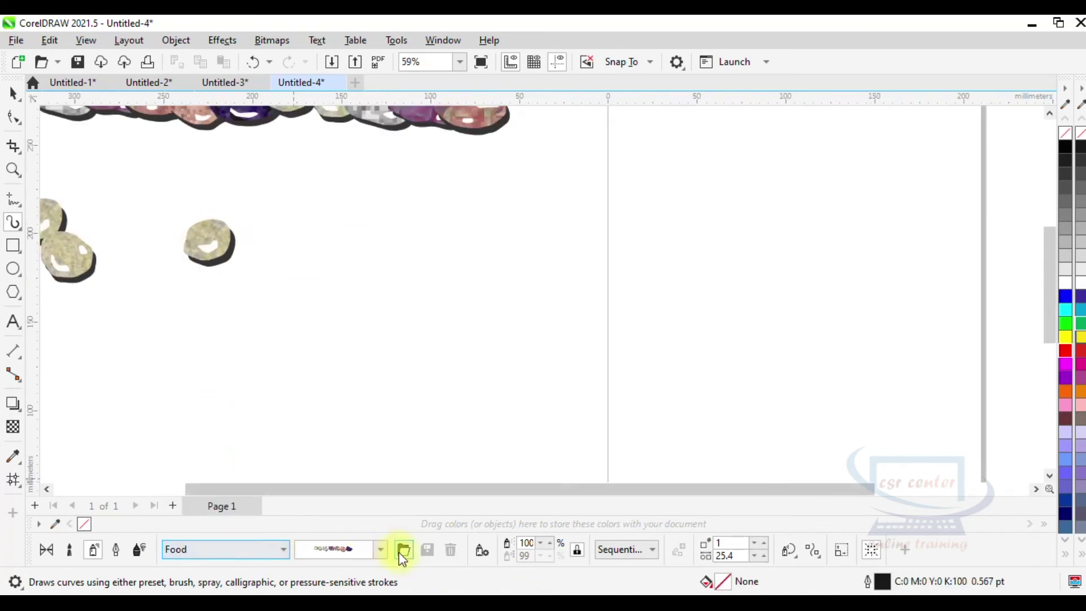
pyautogui.click(383, 549)
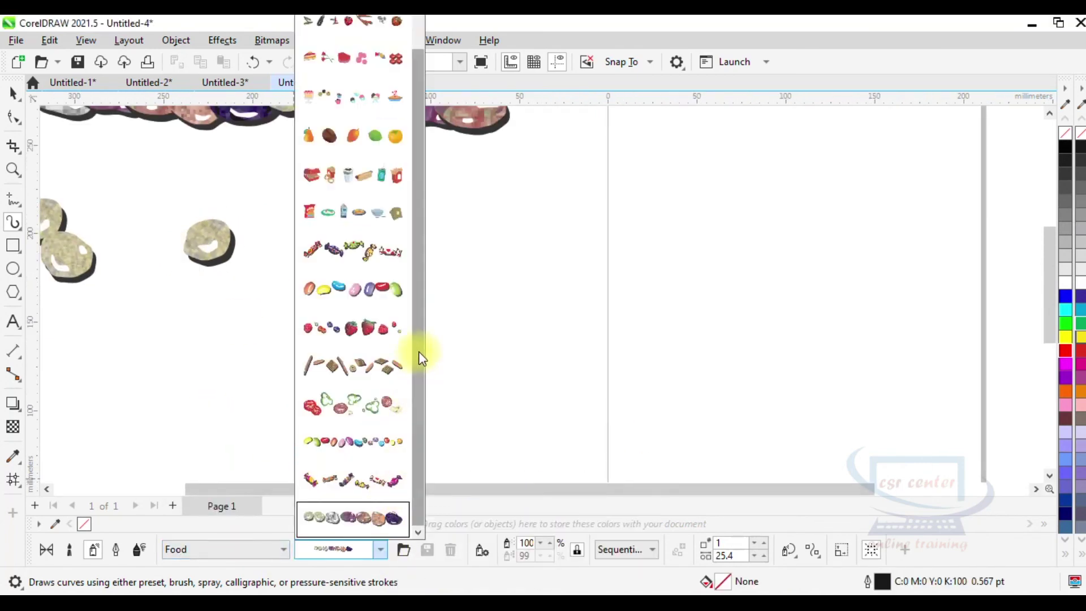
pyautogui.scroll(1, 419, 348)
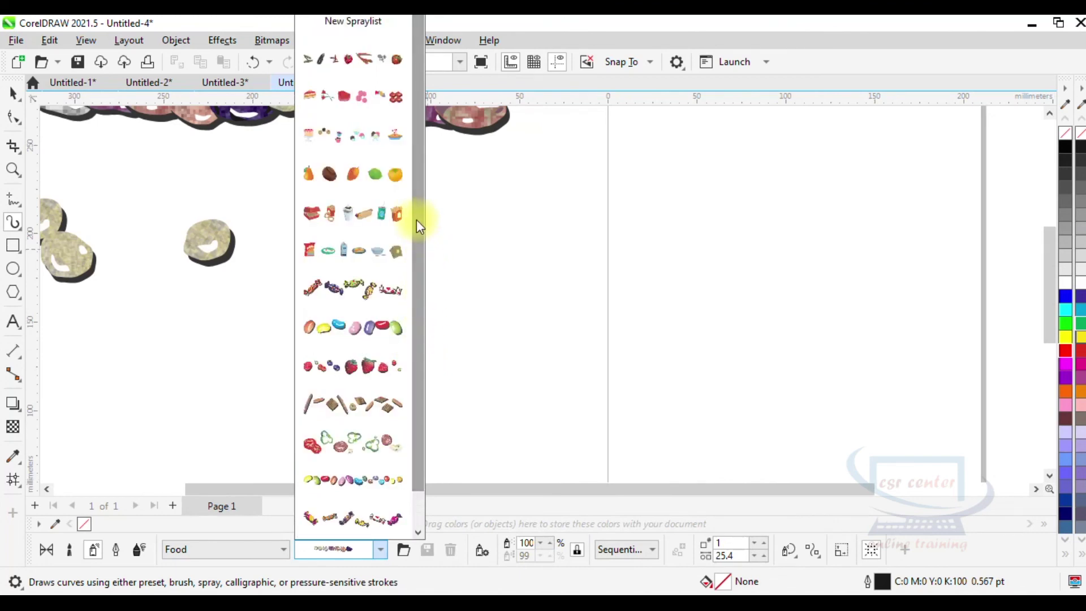
pyautogui.moveTo(403, 89)
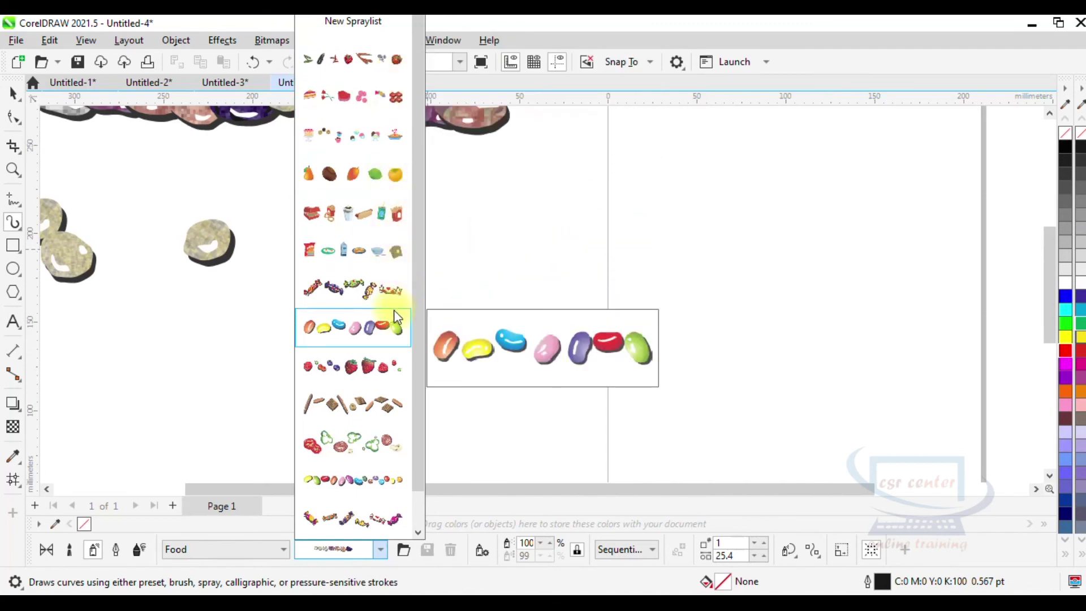
pyautogui.scroll(-1, 361, 458)
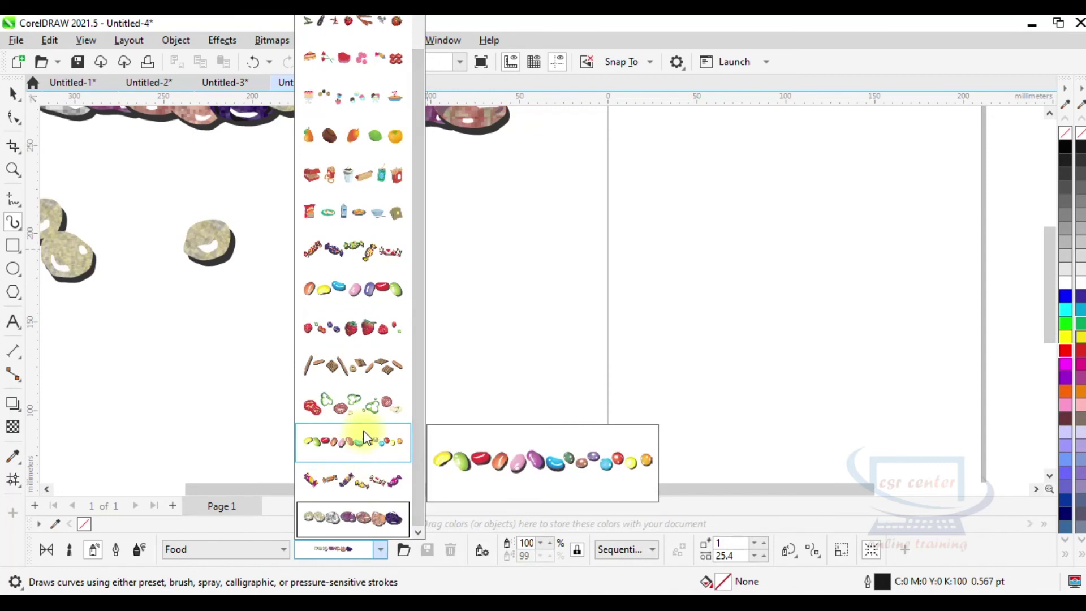
pyautogui.click(283, 551)
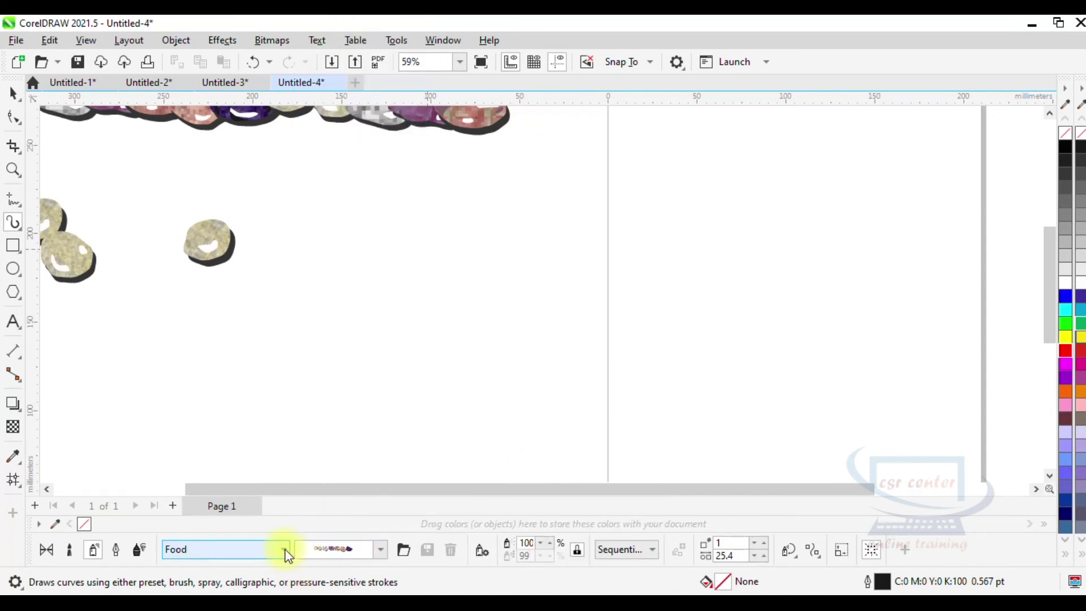
# Spray three diagonal tracks of the bare-foot pattern from the Footprint category and colour the last track blue
pyautogui.click(283, 550)
pyautogui.click(209, 436)
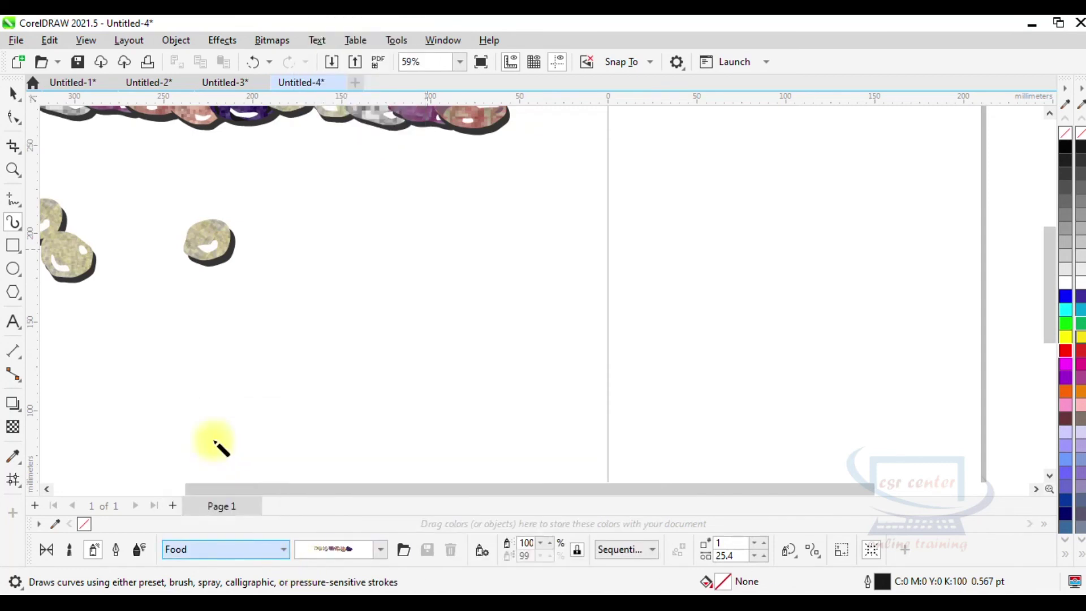
pyautogui.click(381, 550)
pyautogui.click(380, 546)
pyautogui.click(381, 552)
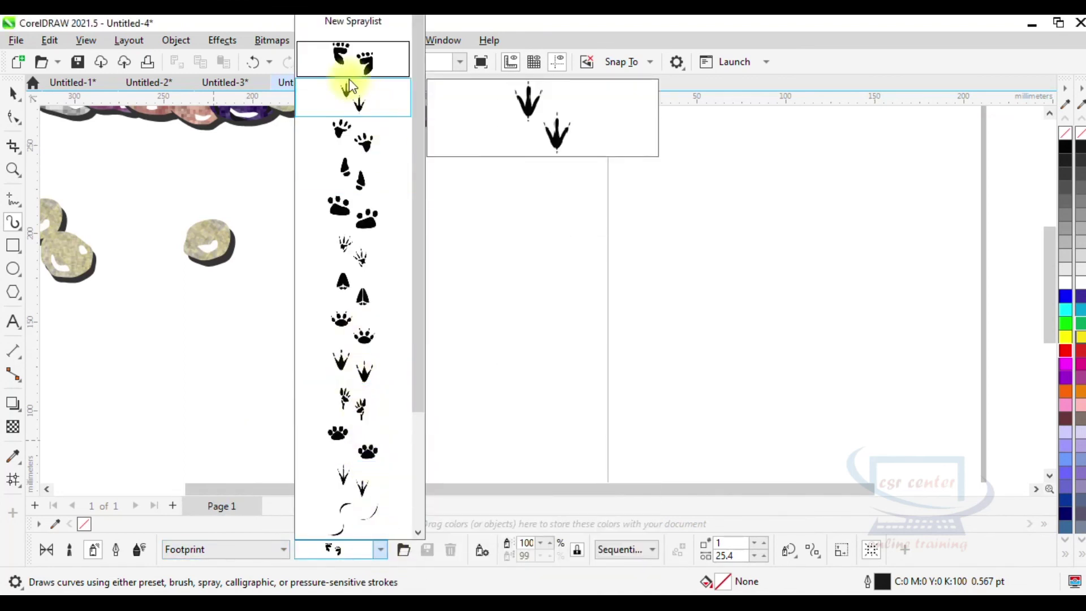
pyautogui.click(352, 59)
pyautogui.moveTo(368, 242); pyautogui.dragTo(454, 277)
pyautogui.moveTo(512, 220); pyautogui.dragTo(588, 308)
pyautogui.moveTo(622, 192); pyautogui.dragTo(670, 299)
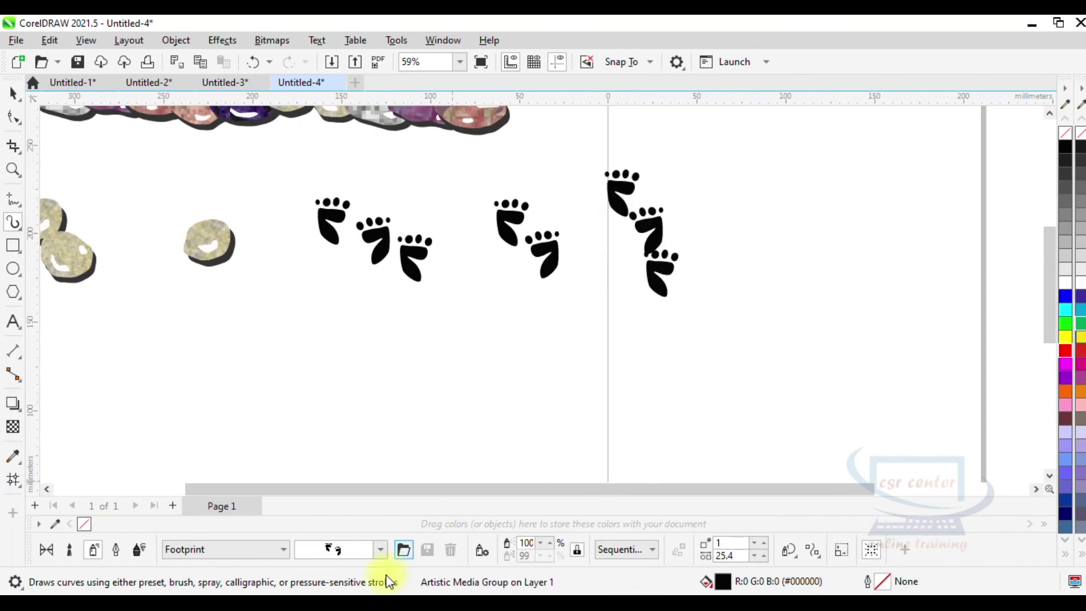
pyautogui.click(1066, 298)
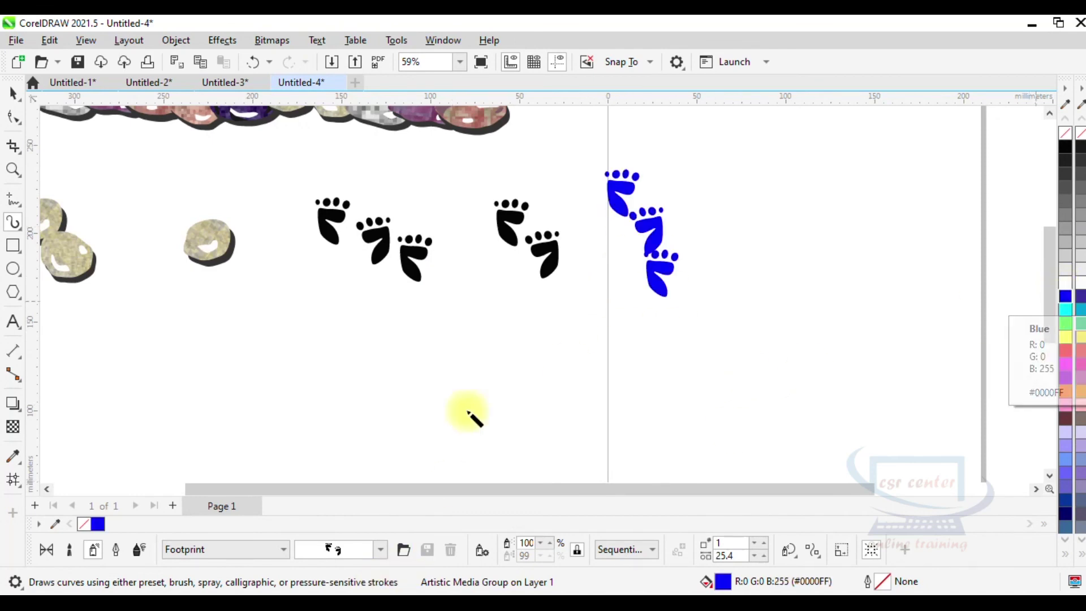
# Change the blue footprint track to the Misc animals pattern and spray two diagonal rows of animals below the black tracks
pyautogui.click(281, 550)
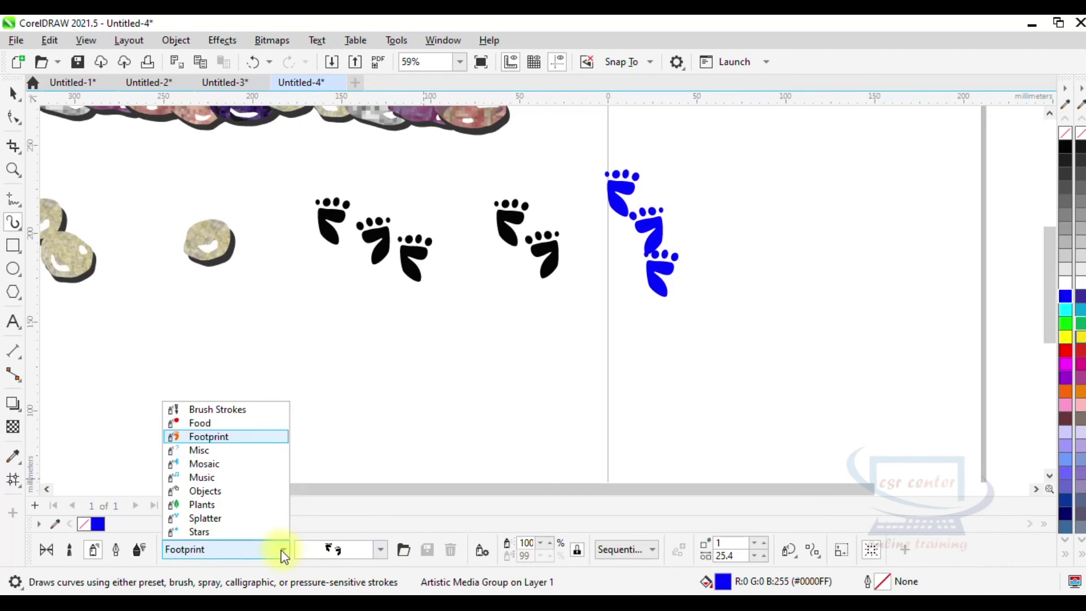
pyautogui.click(204, 451)
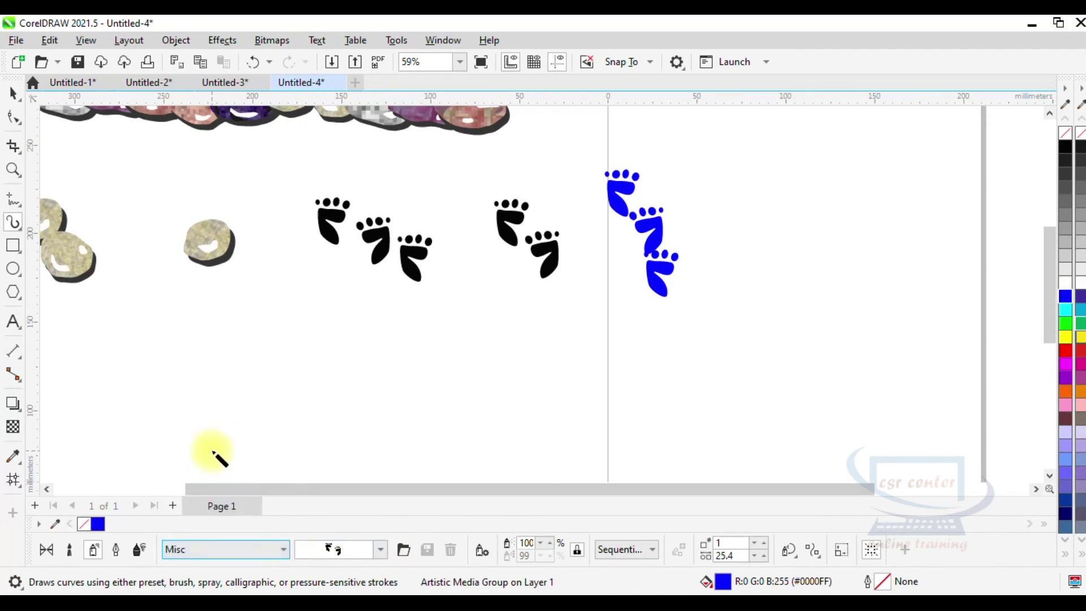
pyautogui.click(380, 549)
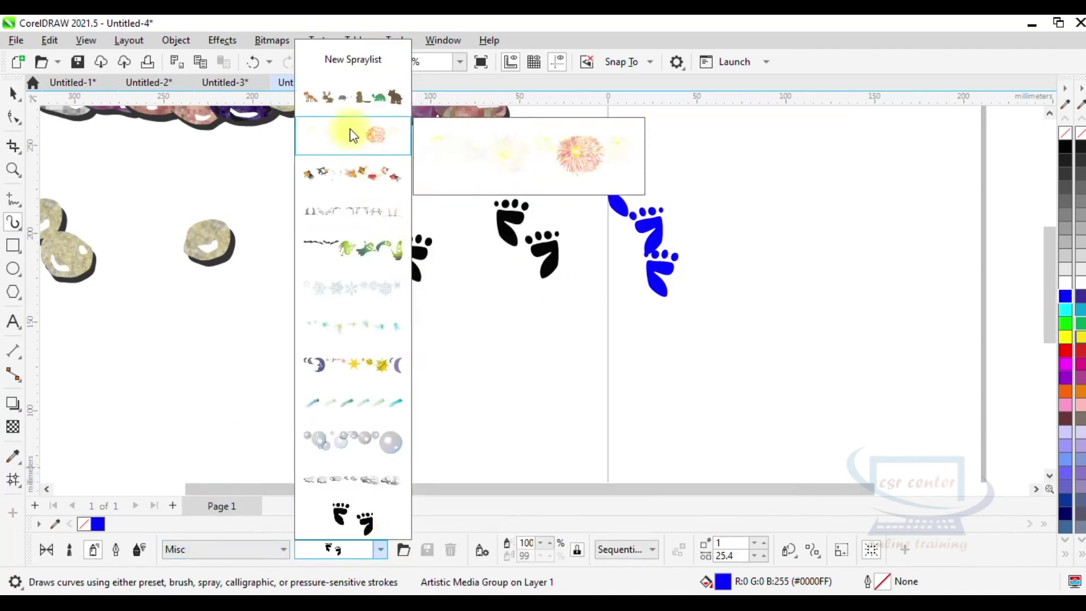
pyautogui.click(346, 100)
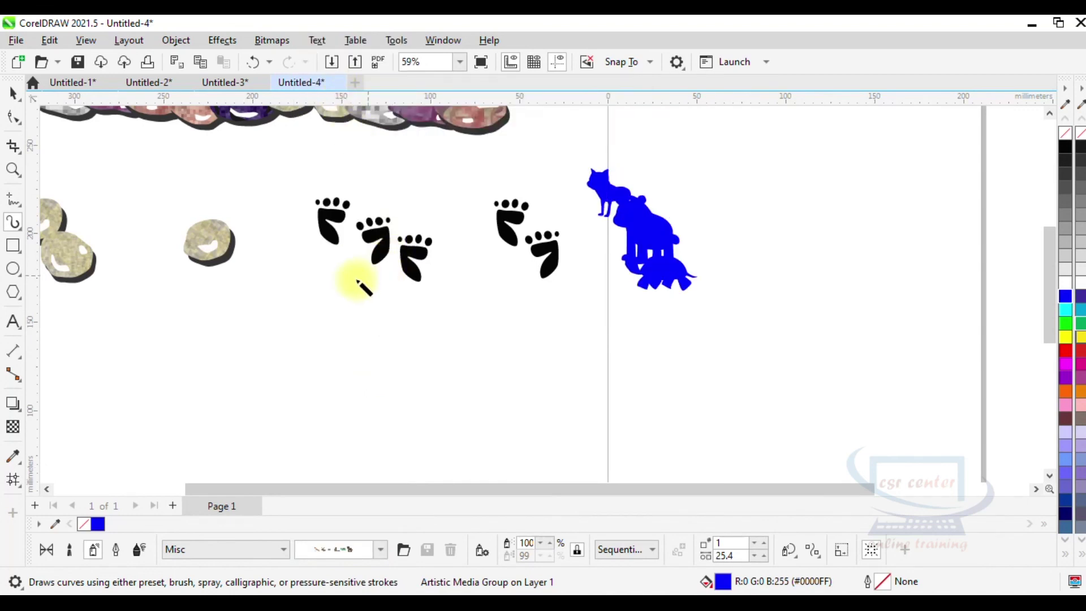
pyautogui.moveTo(255, 320); pyautogui.dragTo(424, 423)
pyautogui.moveTo(473, 312); pyautogui.dragTo(557, 447)
# Spray diagonal rows of the Misc goldfish and bubbles pattern around the blue animals
pyautogui.moveTo(571, 282); pyautogui.dragTo(735, 418)
pyautogui.moveTo(728, 274); pyautogui.dragTo(904, 421)
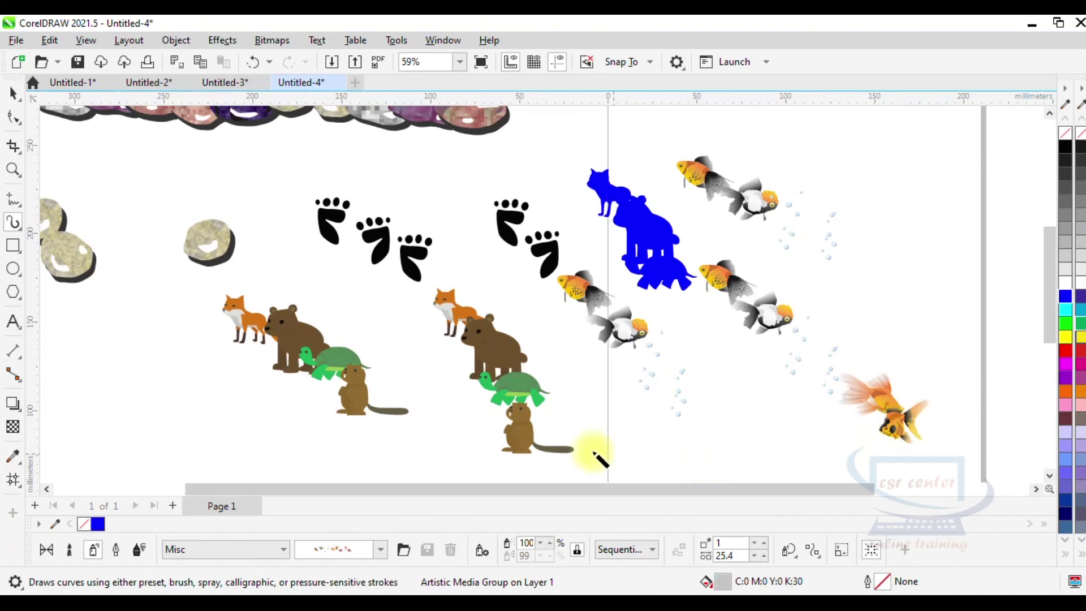
# In the Untitled-2 drawing, spray the Misc animals pattern below the plants, among the lower flowers and in a row beneath the trees
pyautogui.click(136, 82)
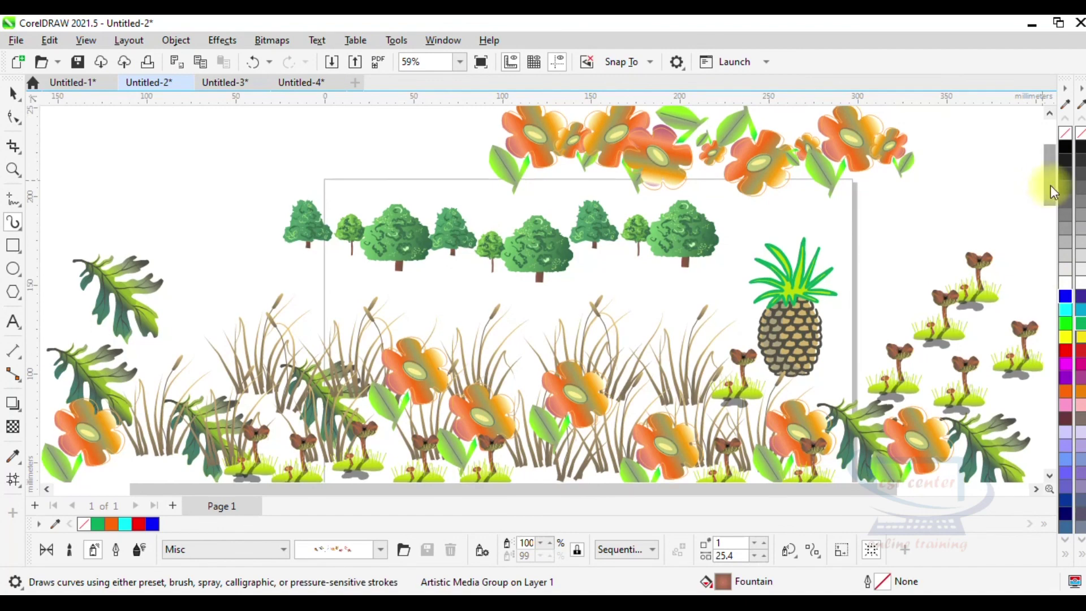
pyautogui.scroll(-2, 791, 283)
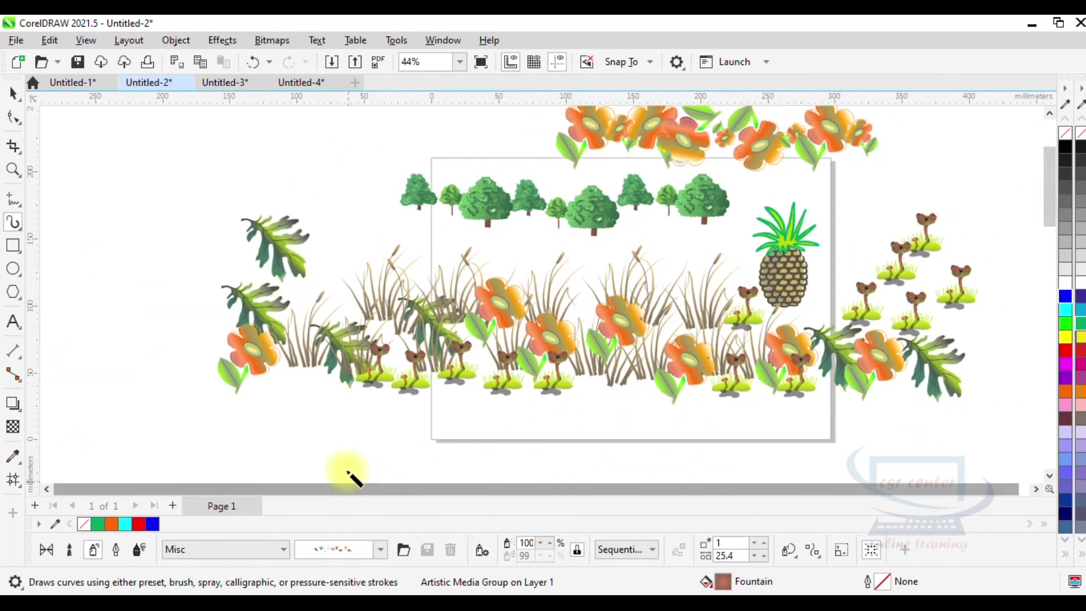
pyautogui.click(380, 549)
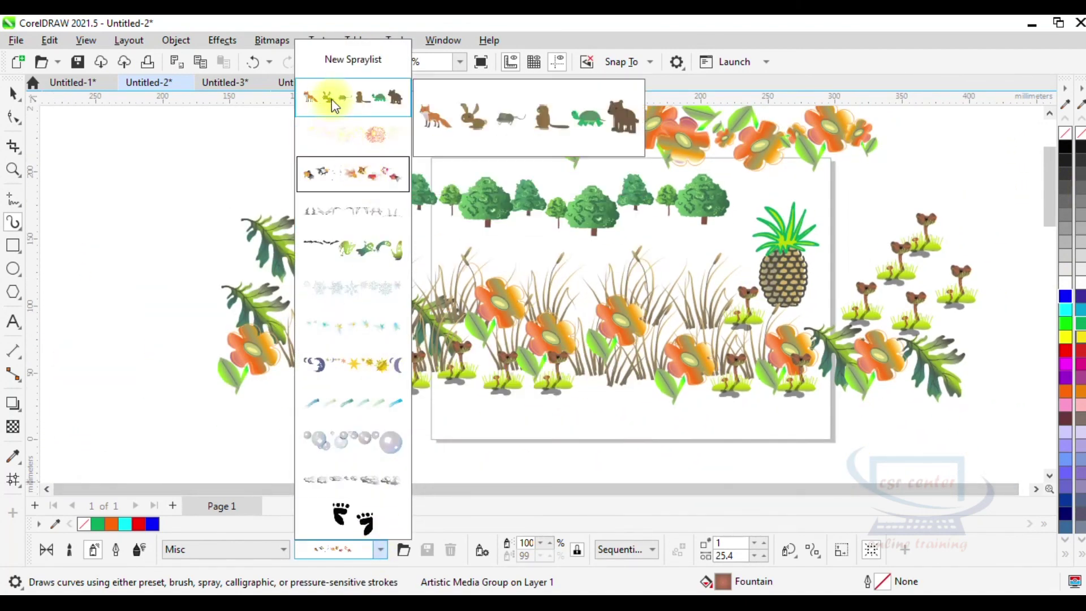
pyautogui.click(329, 93)
pyautogui.moveTo(265, 367)
pyautogui.mouseDown()
pyautogui.moveTo(408, 449)
pyautogui.moveTo(515, 478)
pyautogui.mouseUp()
pyautogui.moveTo(507, 353); pyautogui.dragTo(583, 413)
pyautogui.moveTo(317, 233)
pyautogui.mouseDown()
pyautogui.moveTo(366, 280)
pyautogui.moveTo(369, 234)
pyautogui.moveTo(403, 251)
pyautogui.moveTo(429, 238)
pyautogui.moveTo(505, 254)
pyautogui.moveTo(580, 243)
pyautogui.moveTo(553, 246)
pyautogui.moveTo(595, 264)
pyautogui.moveTo(594, 253)
pyautogui.moveTo(625, 259)
pyautogui.moveTo(638, 243)
pyautogui.moveTo(658, 266)
pyautogui.mouseUp()
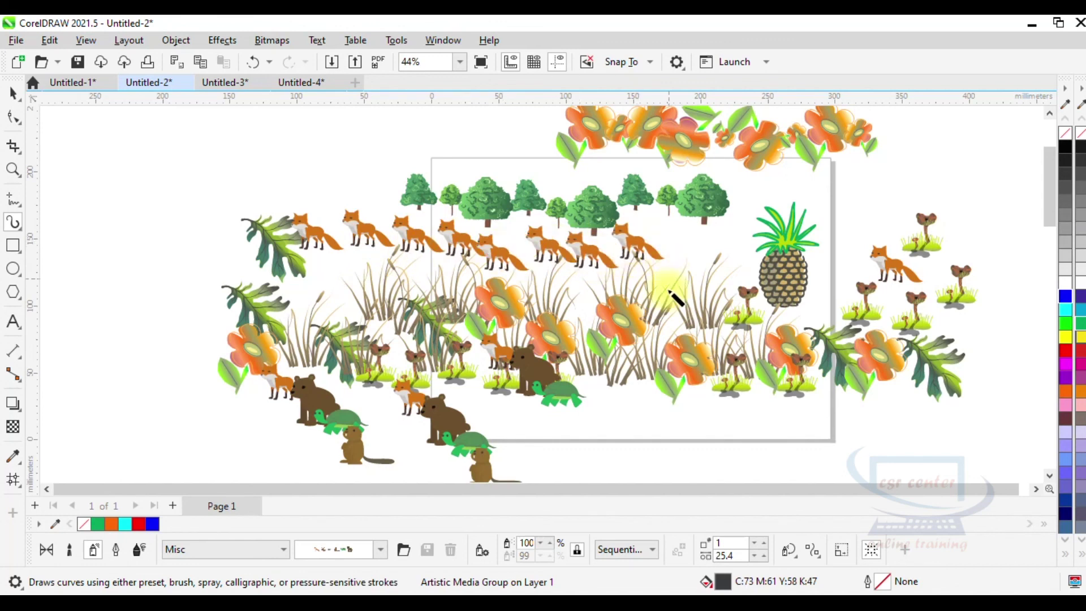
# Spray the Misc goldfish and bubbles pattern along the page's lower edge, beneath the flowers and mushrooms
pyautogui.scroll(1, 564, 280)
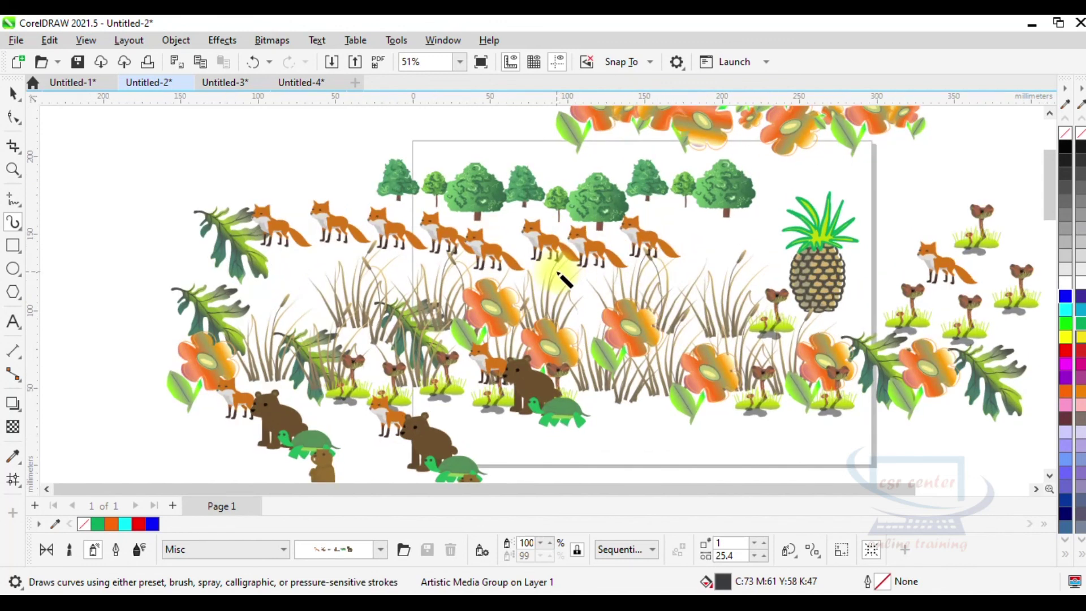
pyautogui.click(380, 550)
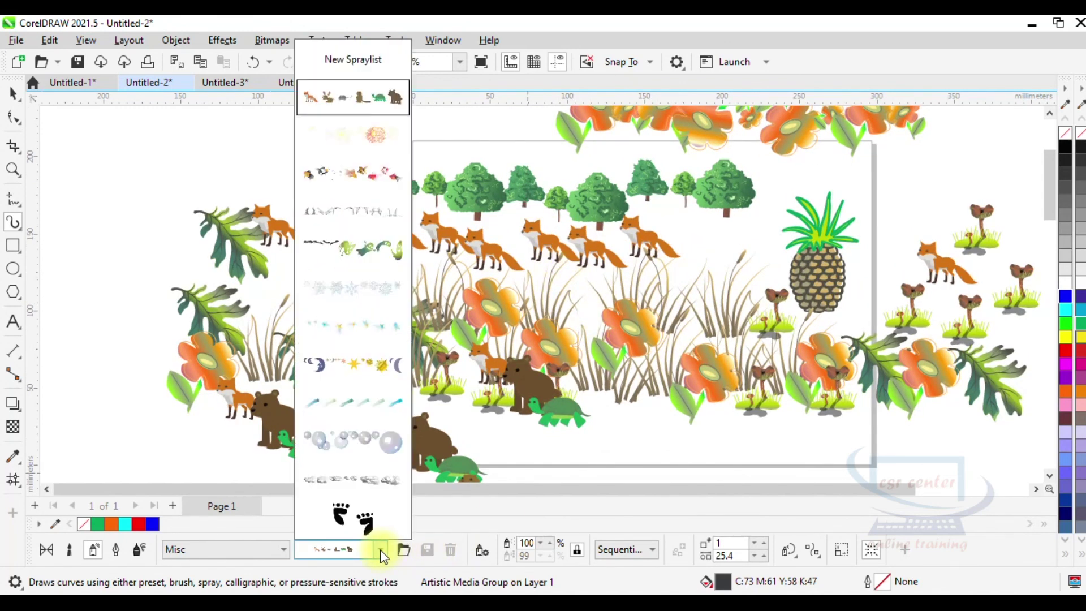
pyautogui.click(346, 174)
pyautogui.moveTo(512, 442)
pyautogui.mouseDown()
pyautogui.moveTo(748, 445)
pyautogui.moveTo(865, 465)
pyautogui.mouseUp()
pyautogui.moveTo(893, 422); pyautogui.dragTo(948, 449)
# Spray two rows of the multicoloured star pattern from the Stars category above the foxes and trees
pyautogui.click(237, 550)
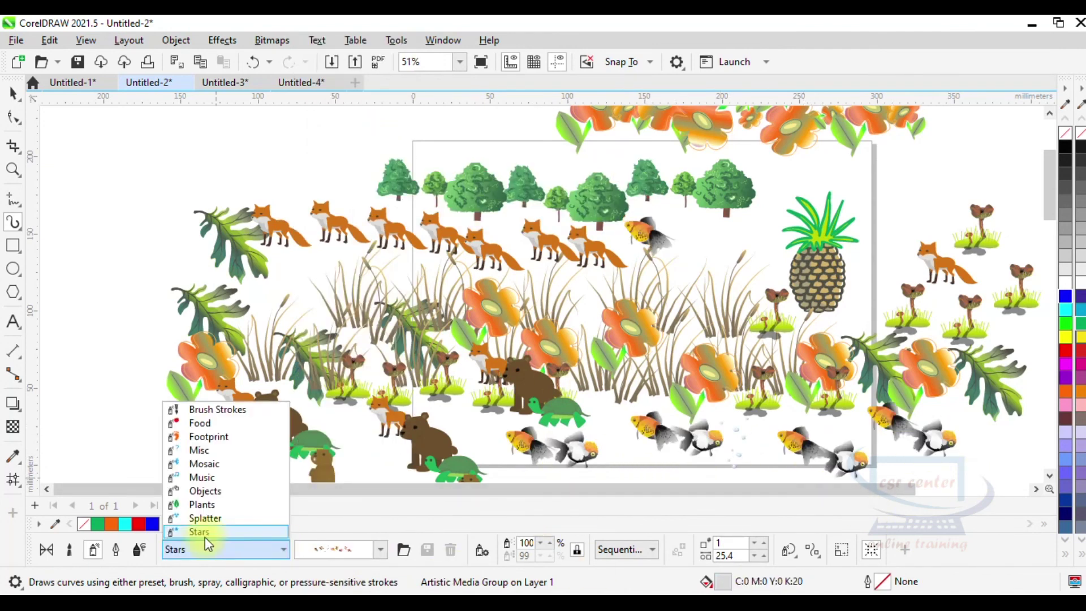
pyautogui.click(202, 532)
pyautogui.click(380, 550)
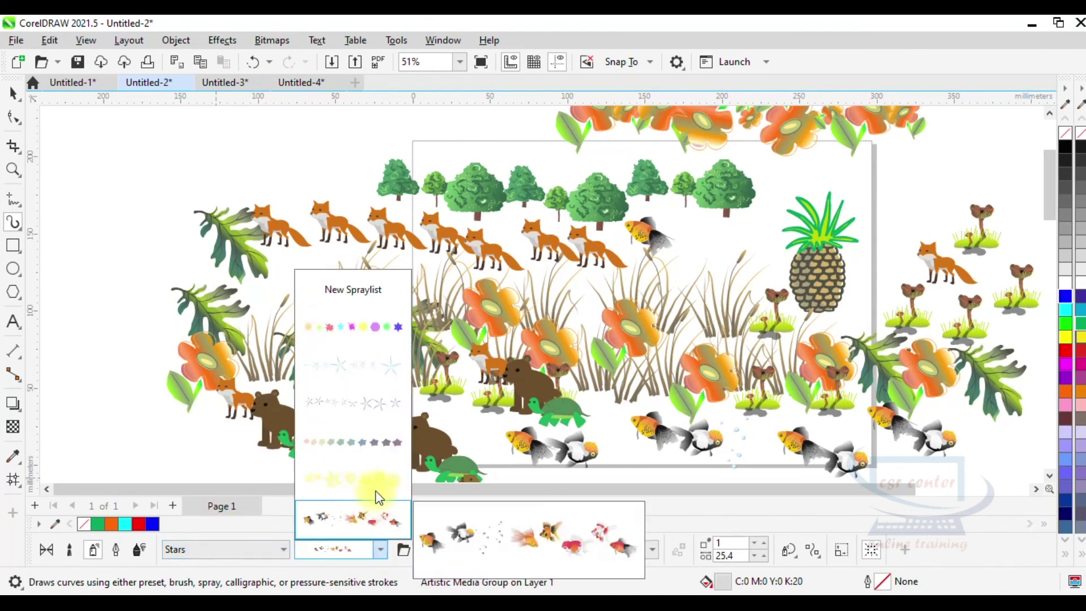
pyautogui.click(356, 327)
pyautogui.scroll(-1, 547, 437)
pyautogui.moveTo(182, 209); pyautogui.dragTo(464, 186)
pyautogui.moveTo(226, 160); pyautogui.dragTo(562, 170)
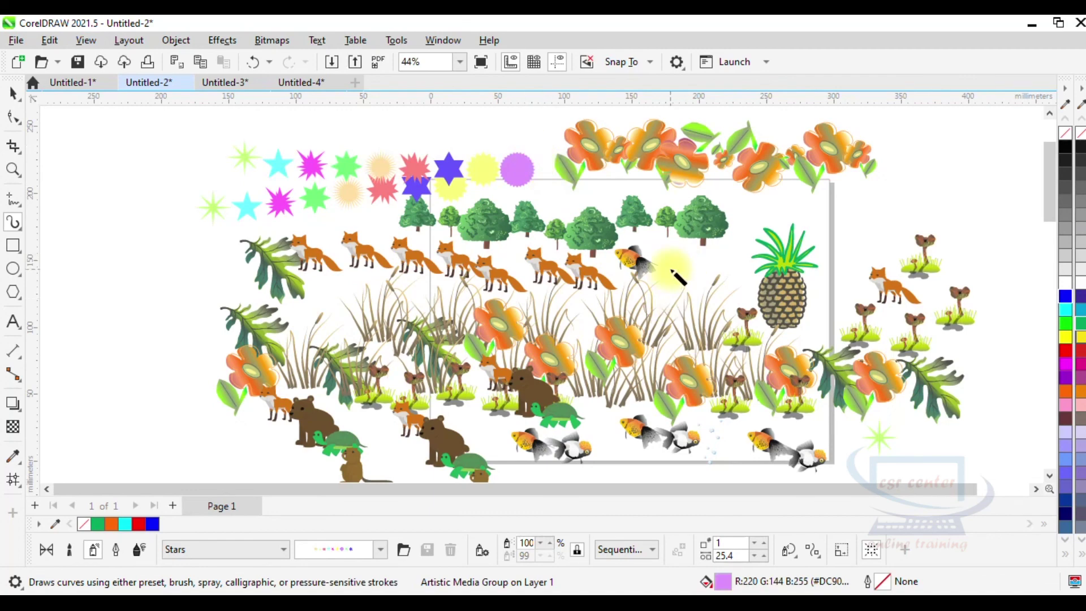
# Select all objects in the drawing and display the tools grouped with Artistic Media
pyautogui.scroll(1, 672, 268)
pyautogui.hotkey('ctrl', 'a')
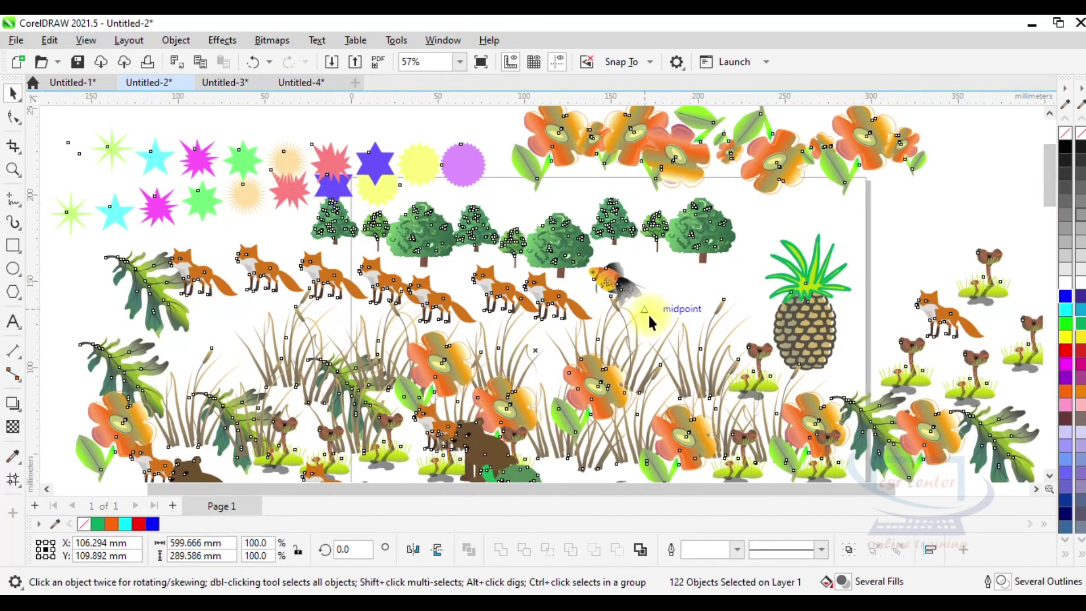
pyautogui.click(22, 231)
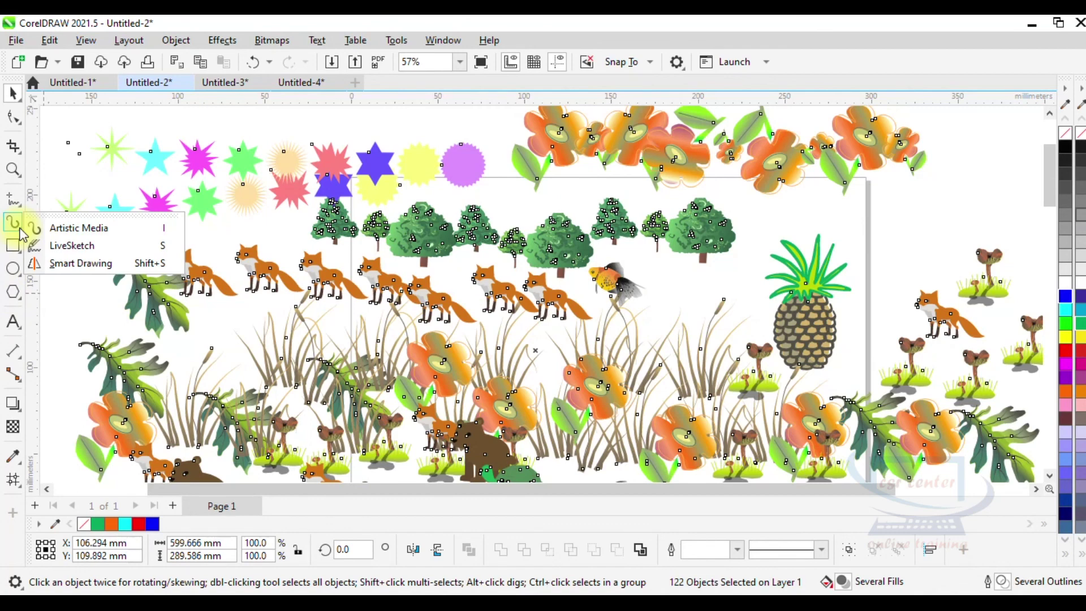